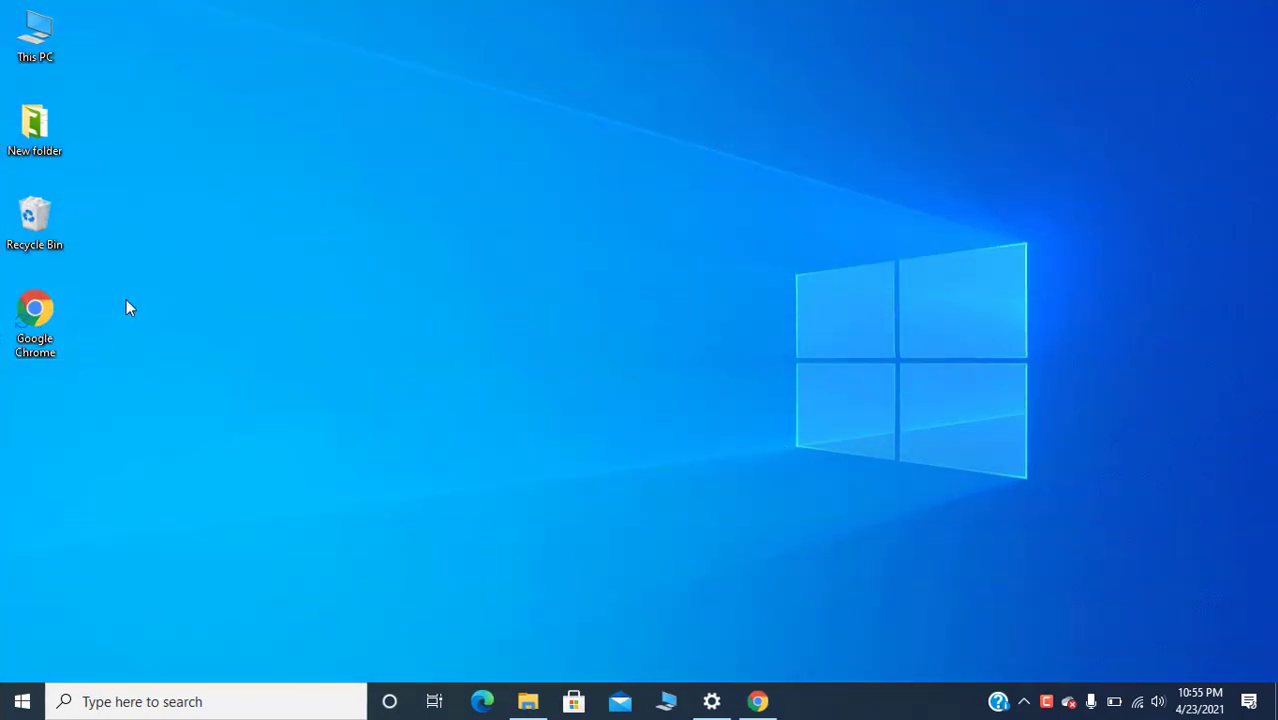
# Step: Launch Chrome and search the web for 'forticlient vpn'
pyautogui.hotkey('ctrl', 'shift', 'd')
pyautogui.moveTo(3, 286); pyautogui.dragTo(103, 372)
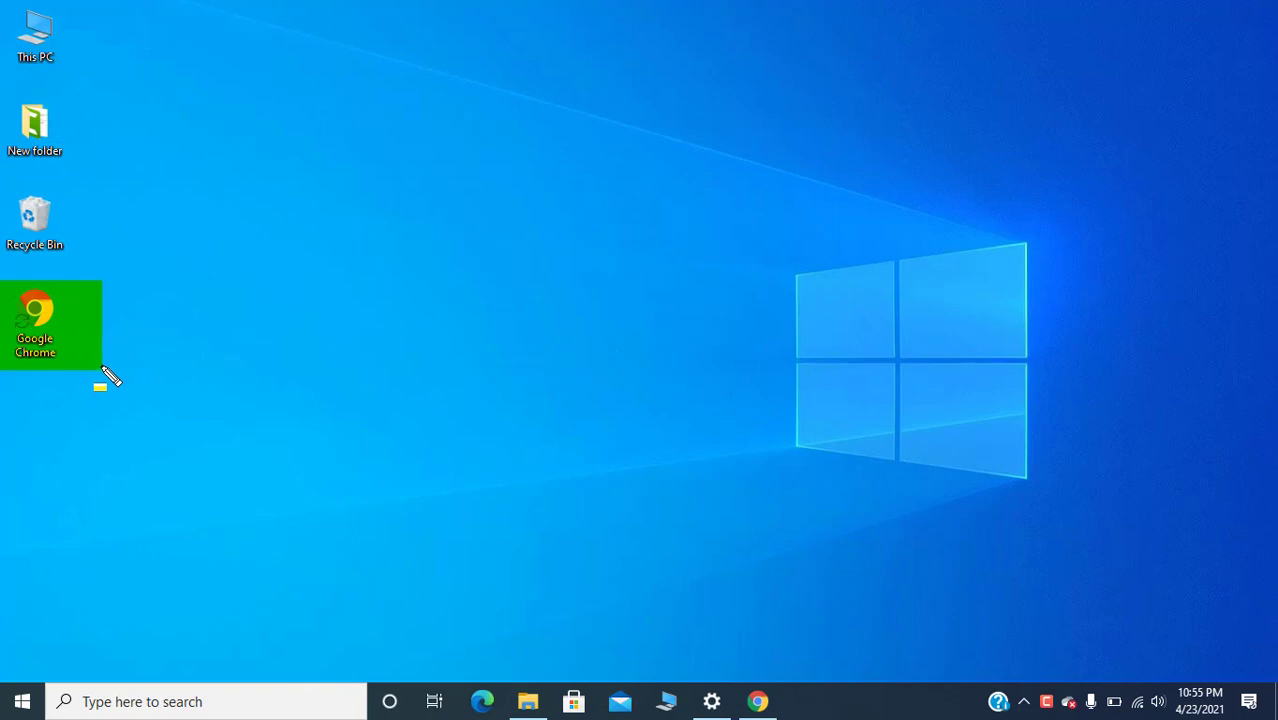
pyautogui.press('Escape')
pyautogui.doubleClick(36, 328)
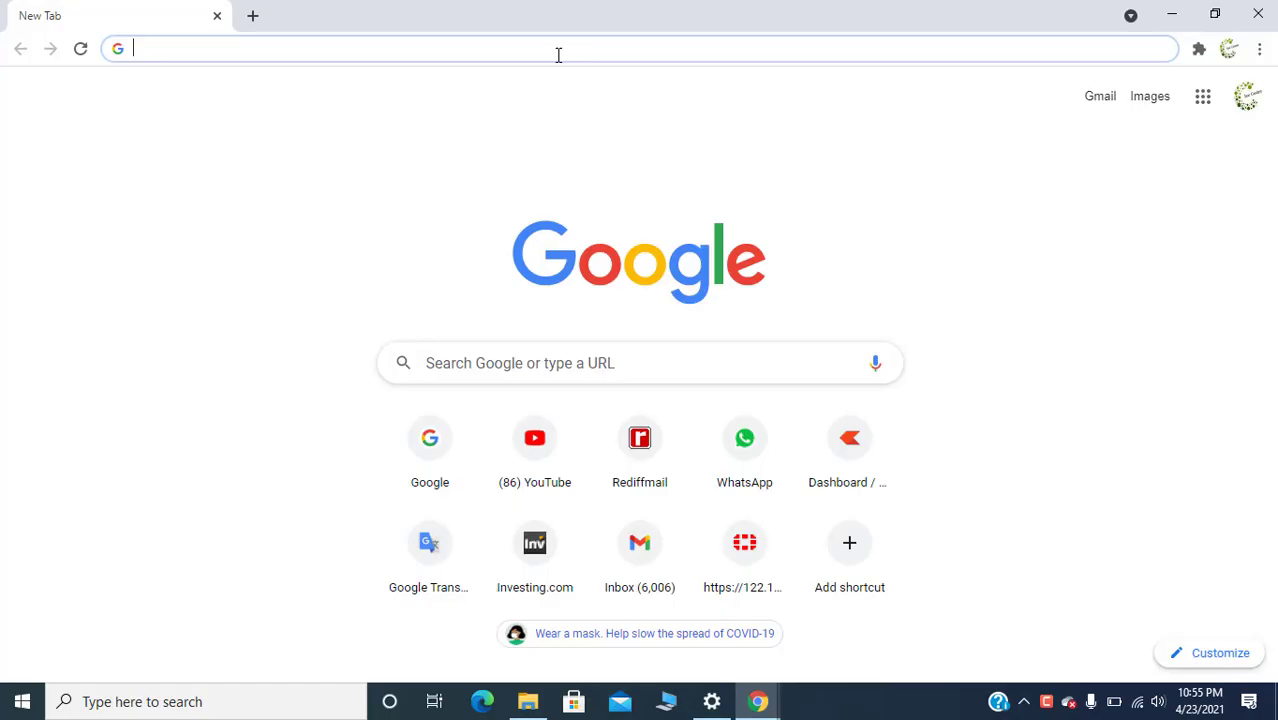
pyautogui.write('fort')
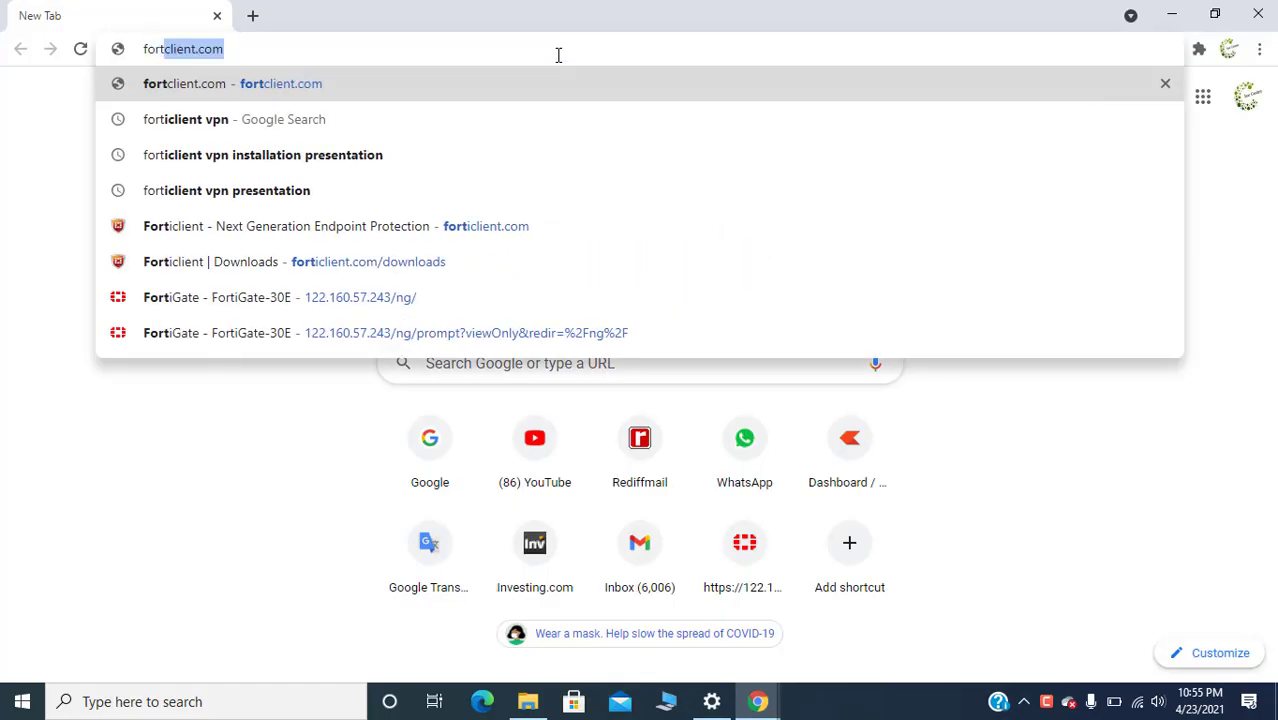
pyautogui.write('iclient vp')
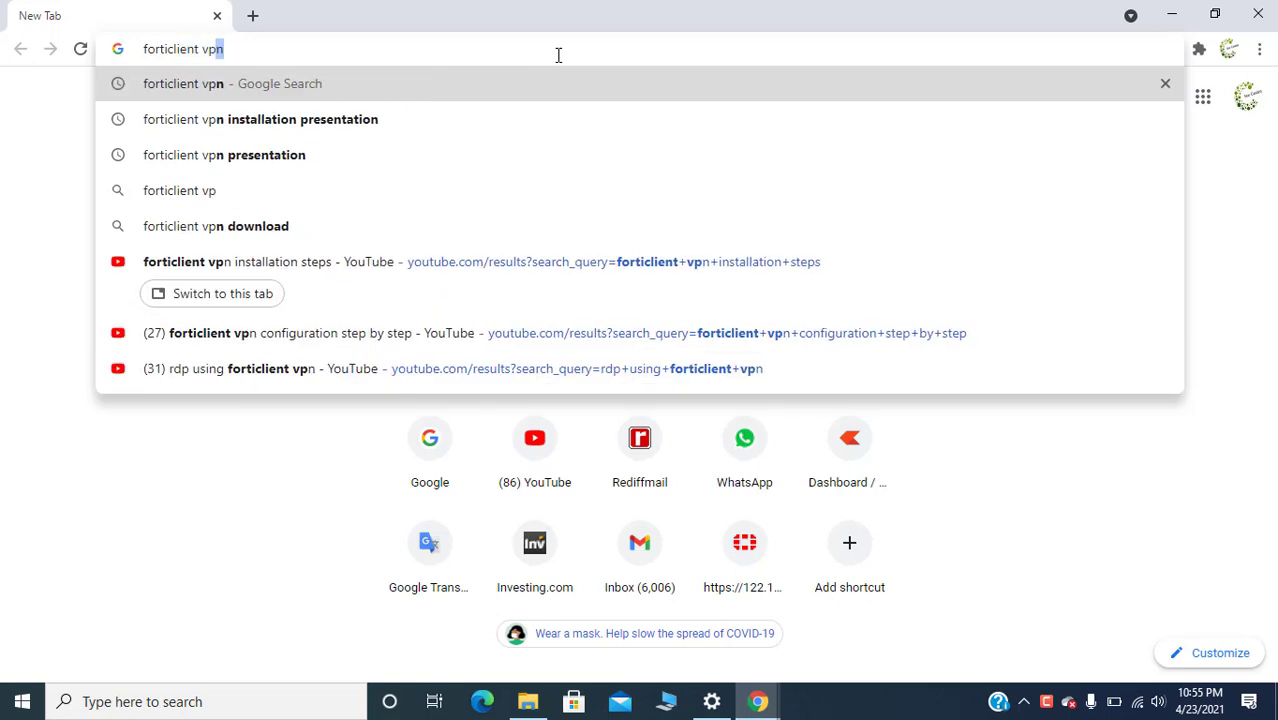
pyautogui.press('Return')
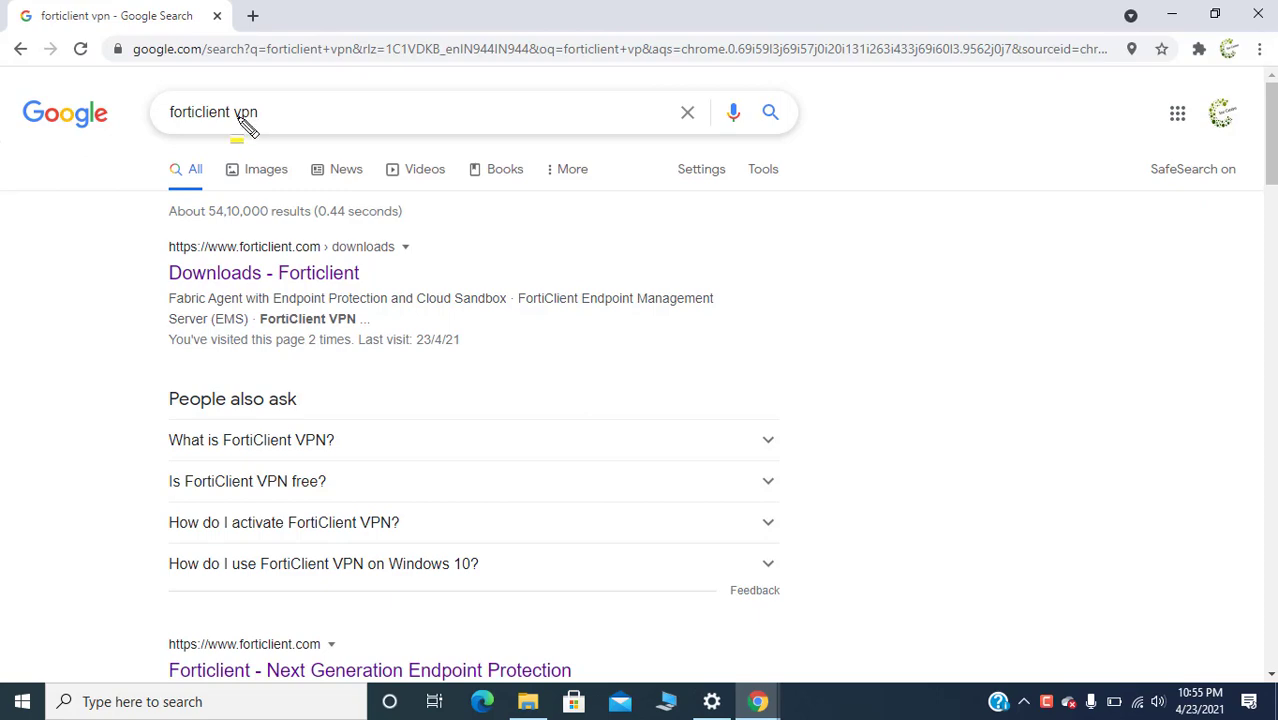
# Step: Highlight the search terms and the Downloads - Forticlient result, then scroll the results
pyautogui.moveTo(140, 89); pyautogui.dragTo(300, 145)
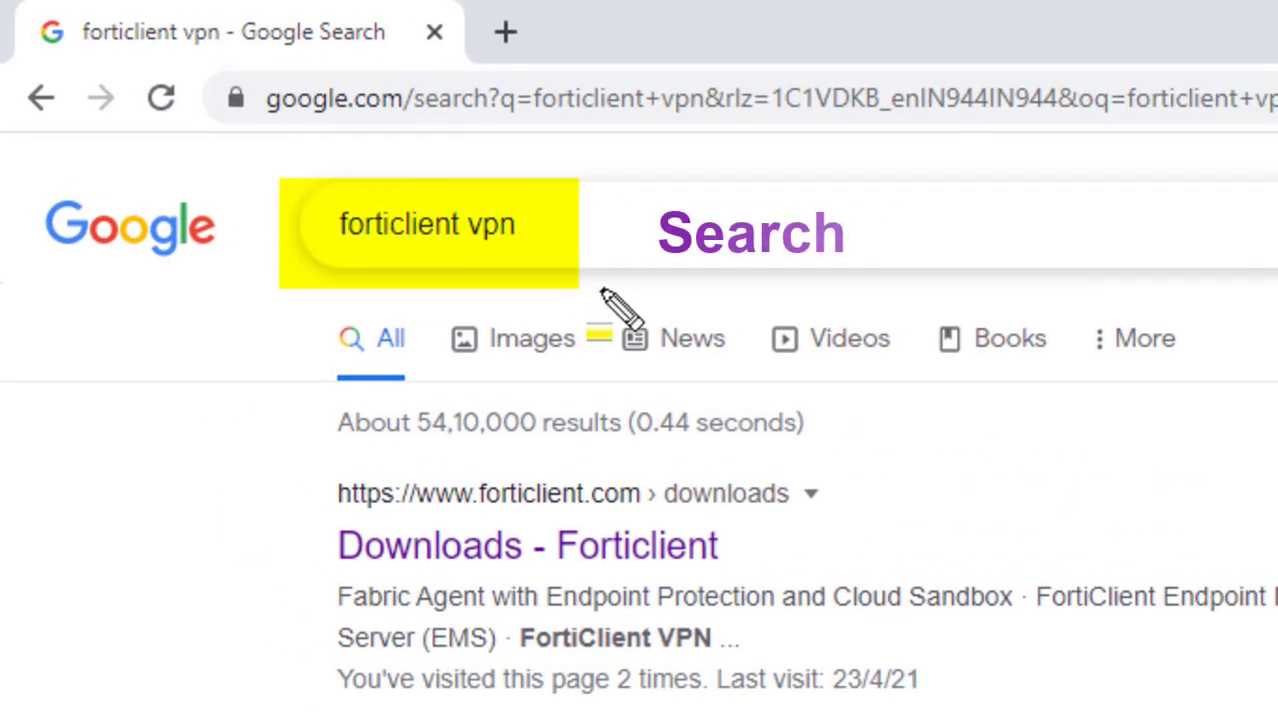
pyautogui.moveTo(601, 289); pyautogui.dragTo(629, 277)
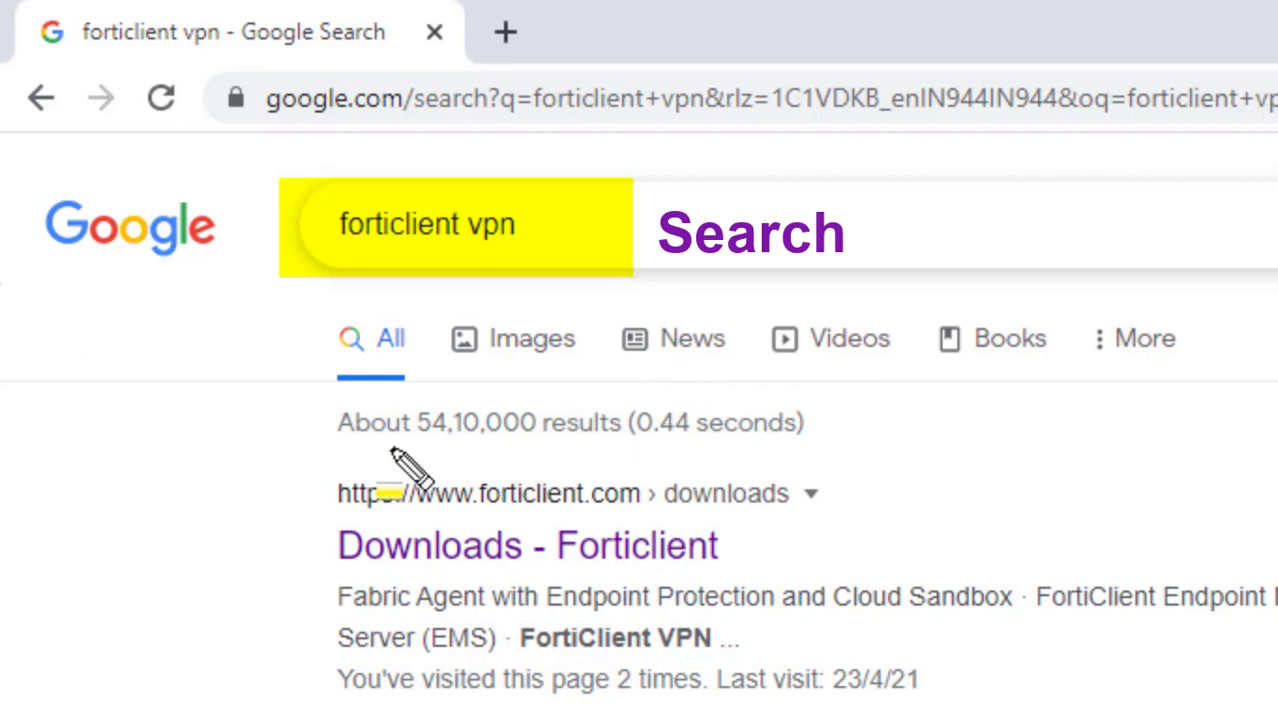
pyautogui.moveTo(292, 458)
pyautogui.mouseDown()
pyautogui.moveTo(416, 498)
pyautogui.moveTo(868, 572)
pyautogui.mouseUp()
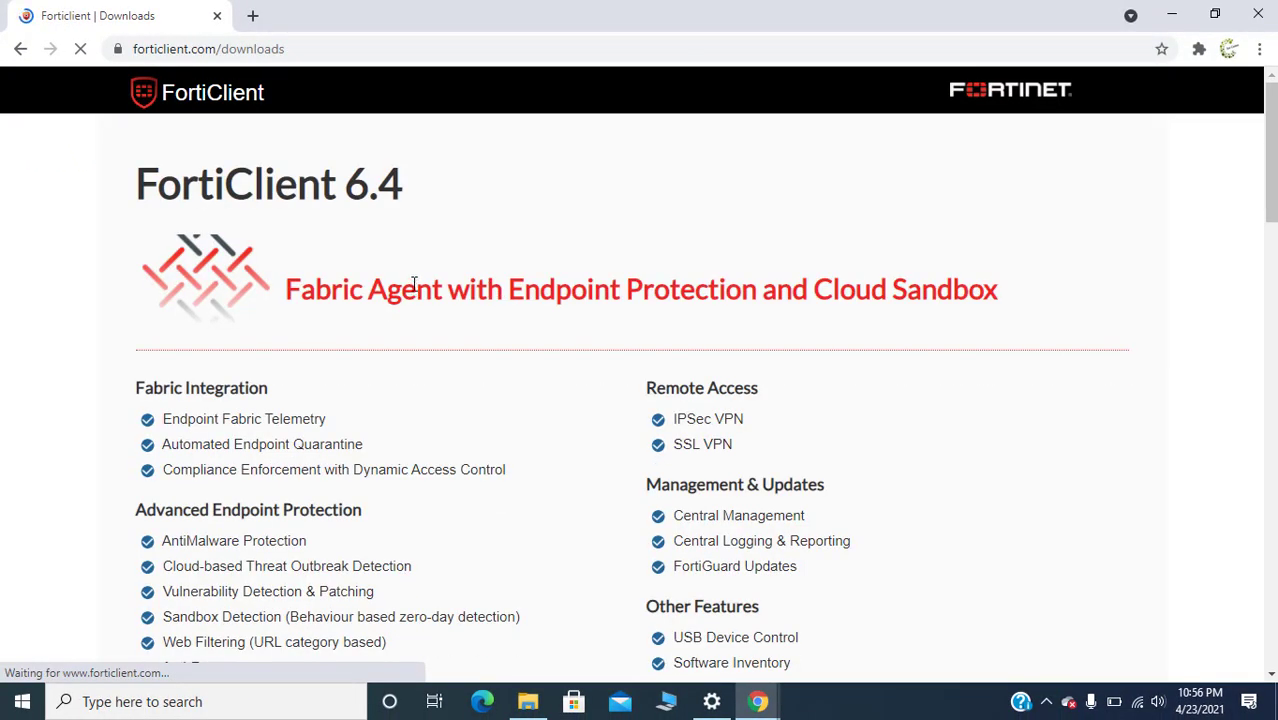
pyautogui.scroll(-5, 575, 378)
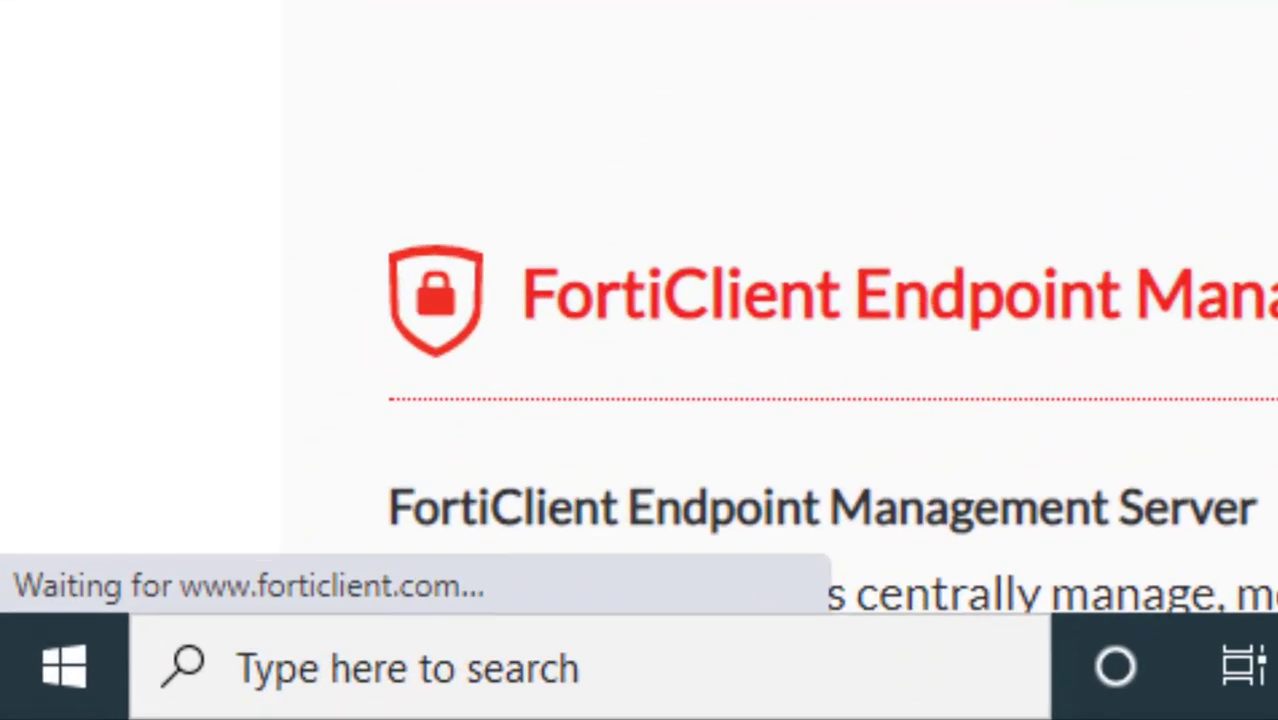
pyautogui.click(604, 654)
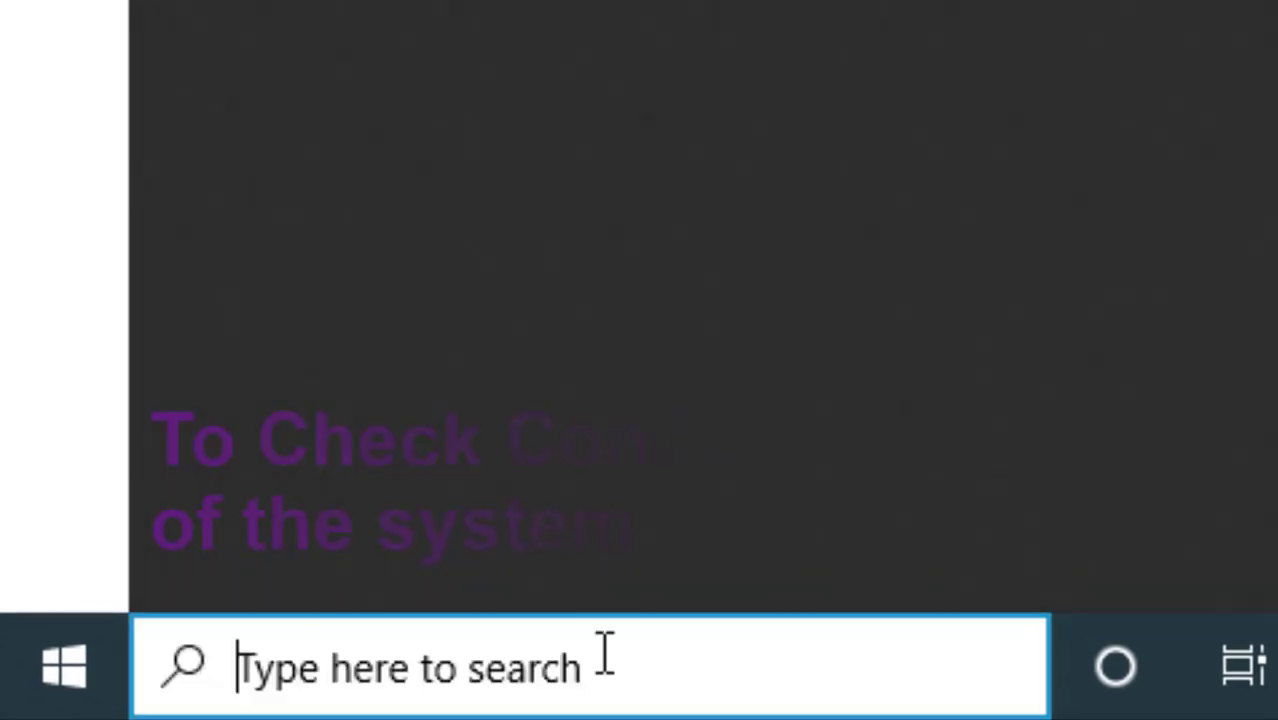
pyautogui.write('this')
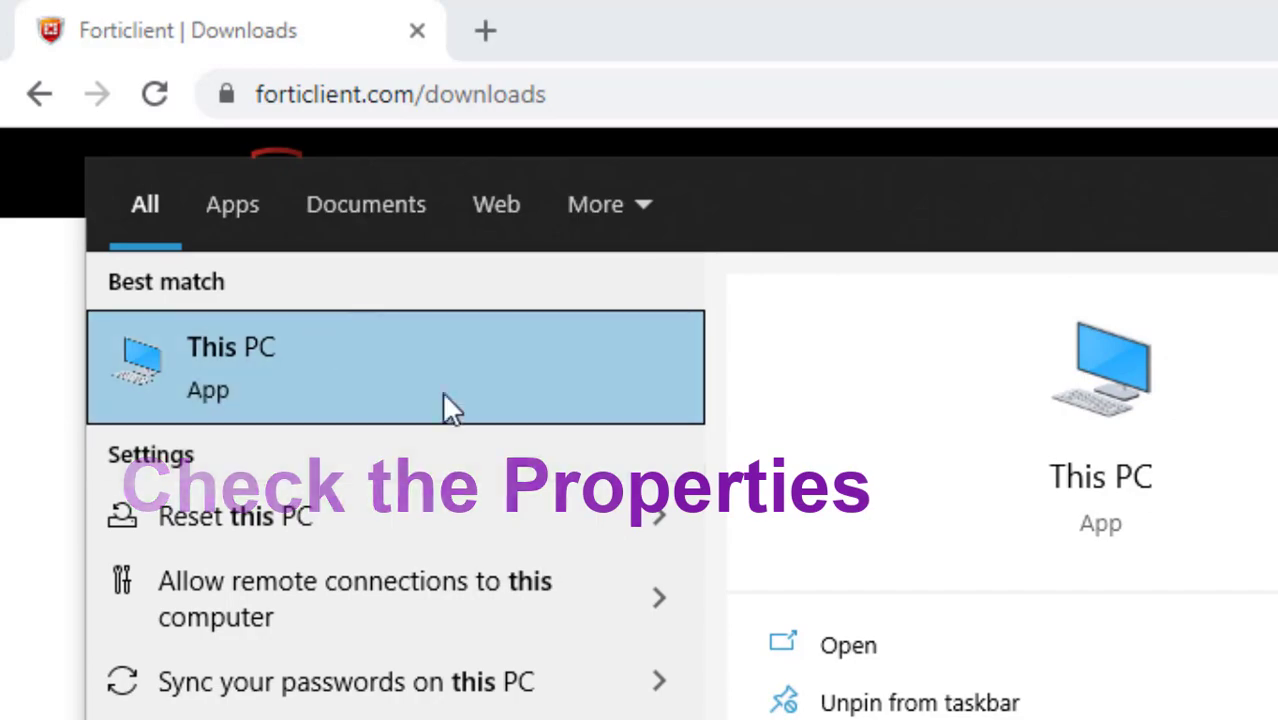
pyautogui.rightClick(310, 340)
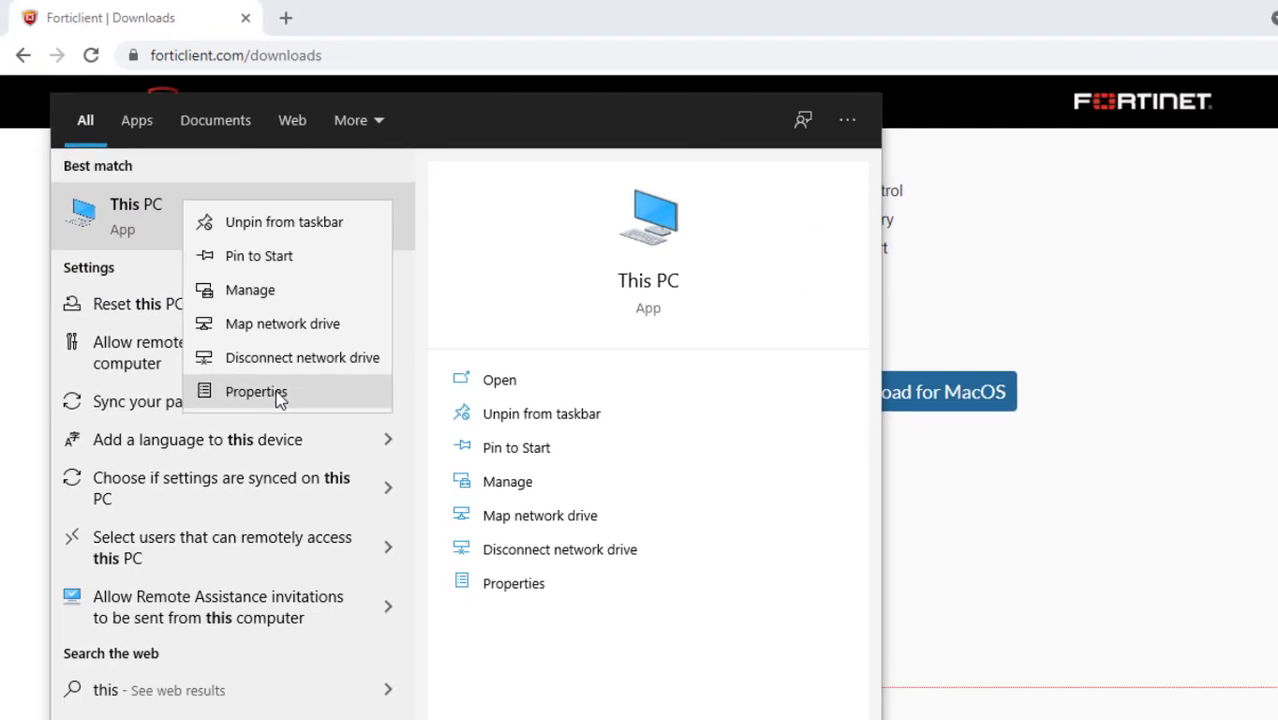
pyautogui.click(432, 665)
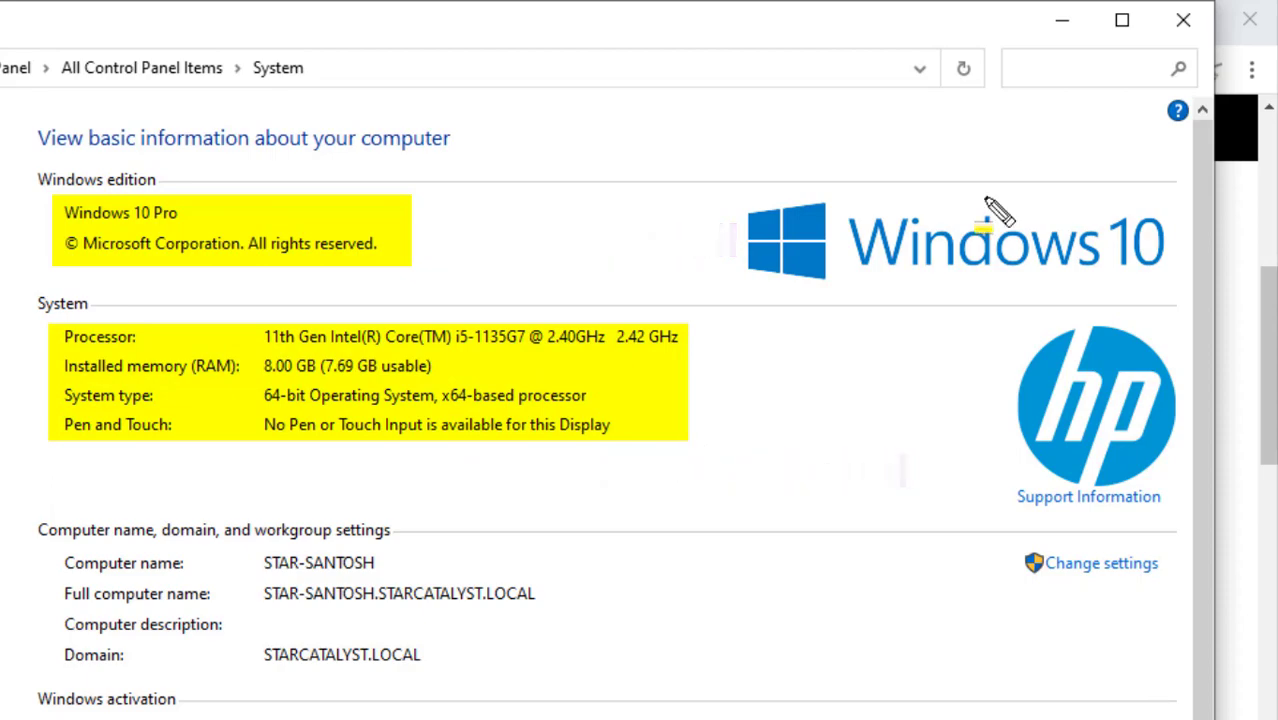
pyautogui.click(1182, 22)
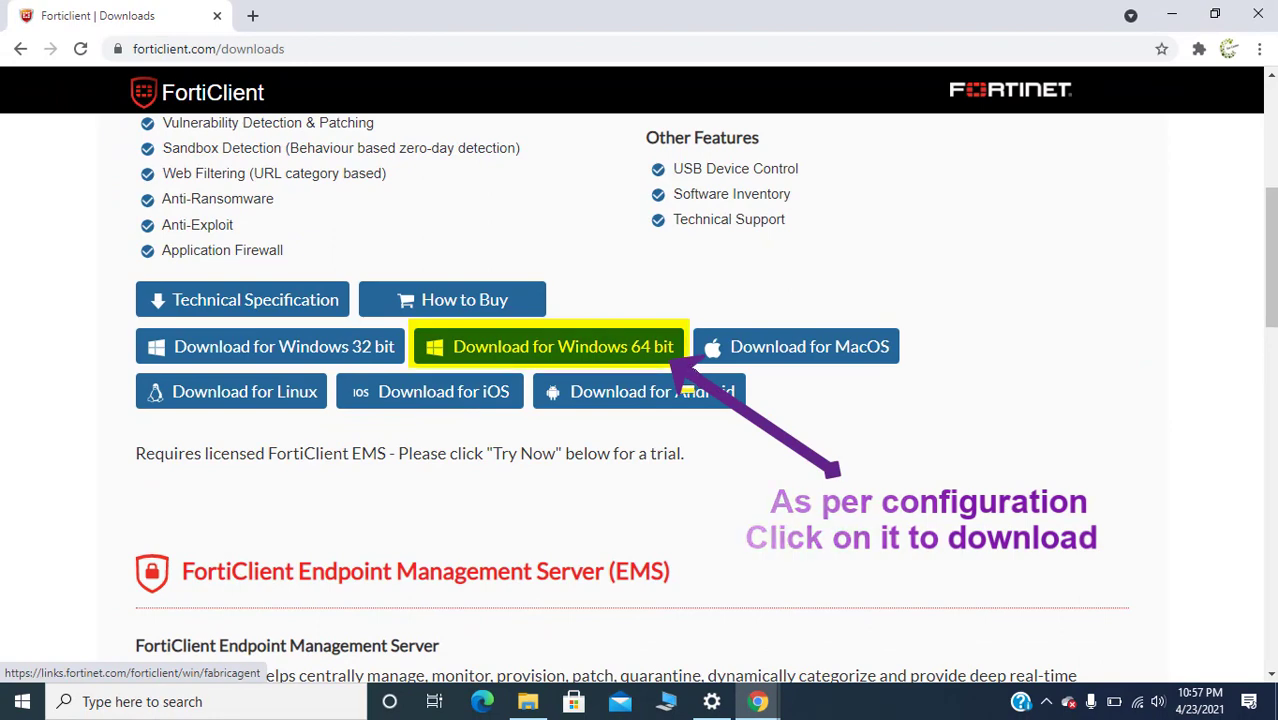
# Step: Download FortiClientSetup_6.4.3.1608_x64.zip for Windows 64-bit and show it in its folder
pyautogui.click(683, 364)
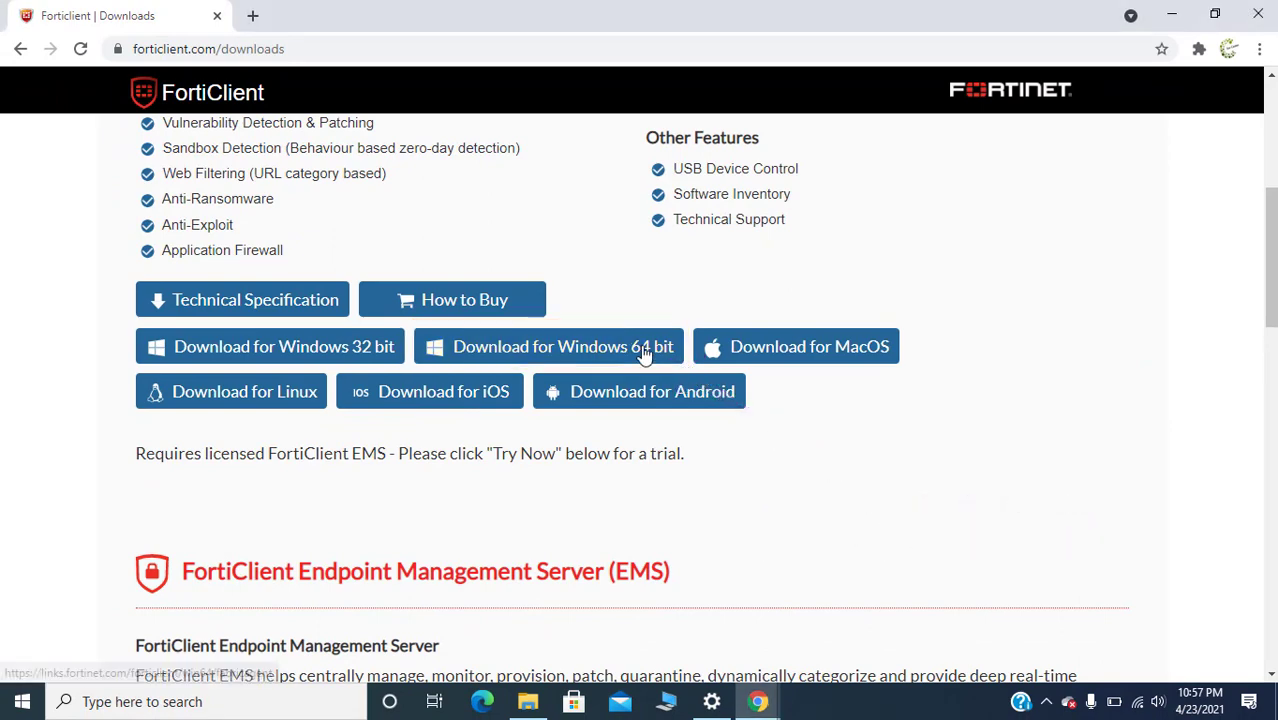
pyautogui.click(643, 354)
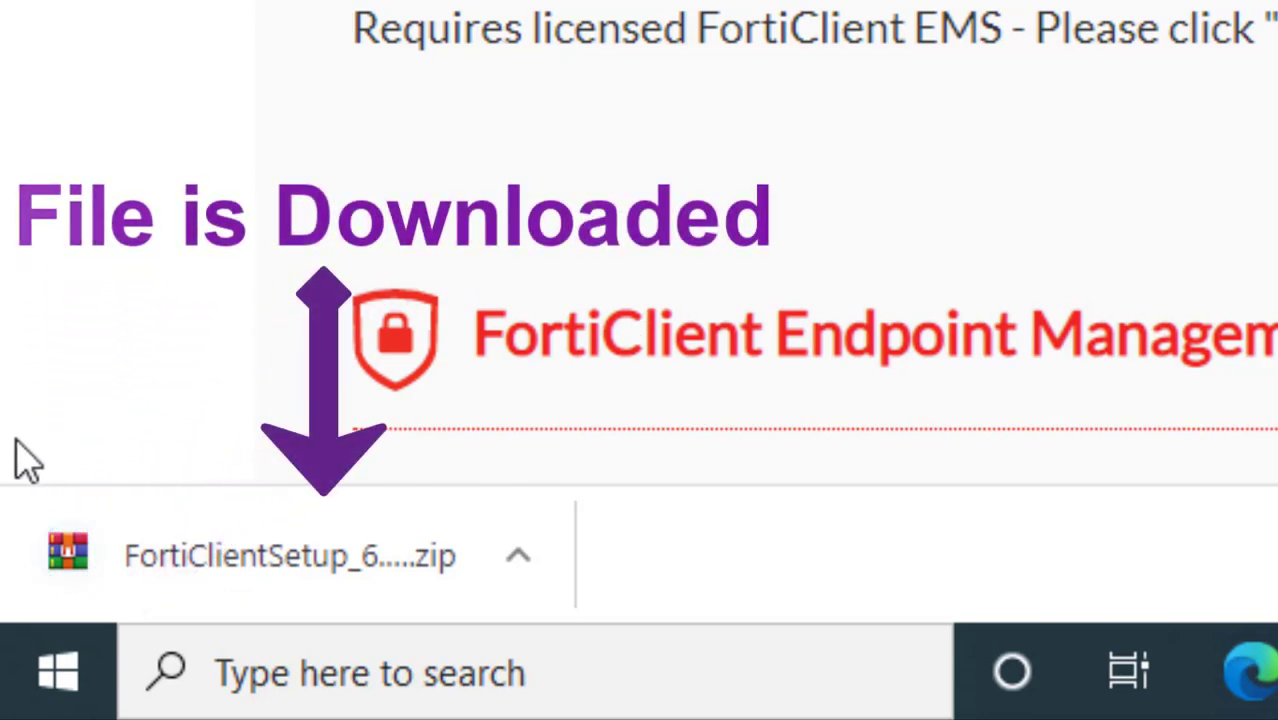
pyautogui.click(518, 560)
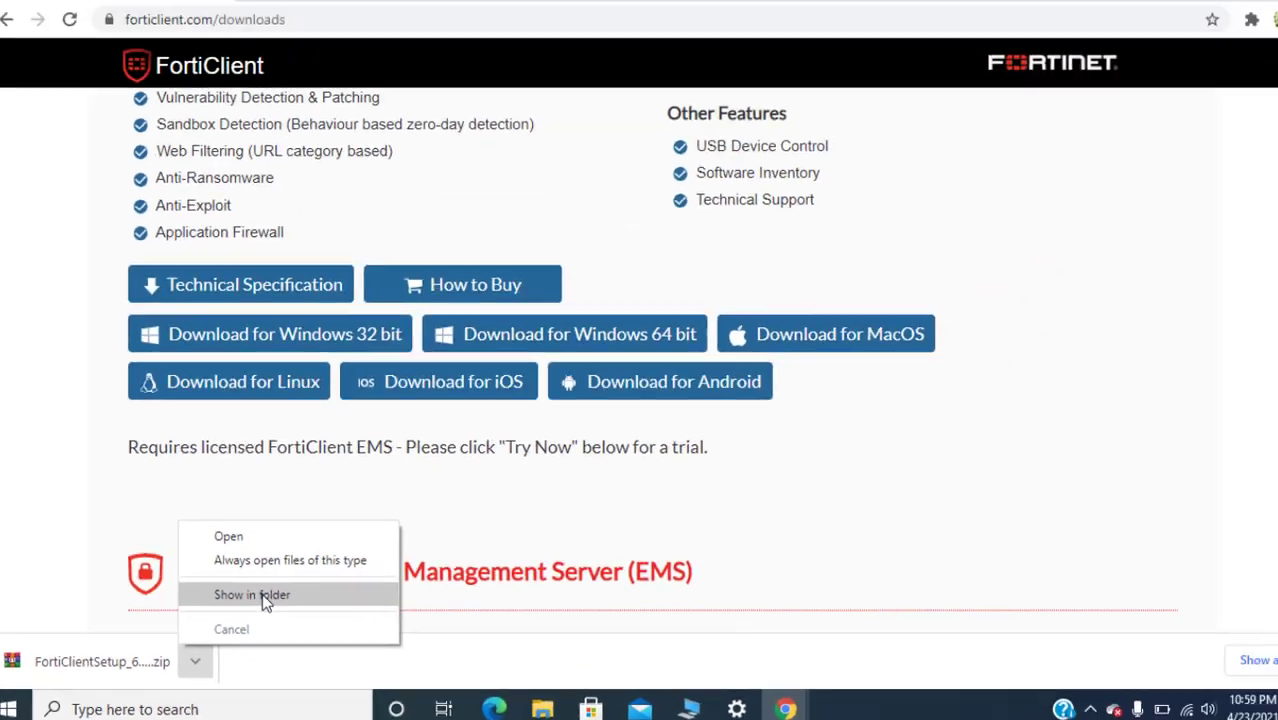
pyautogui.click(564, 447)
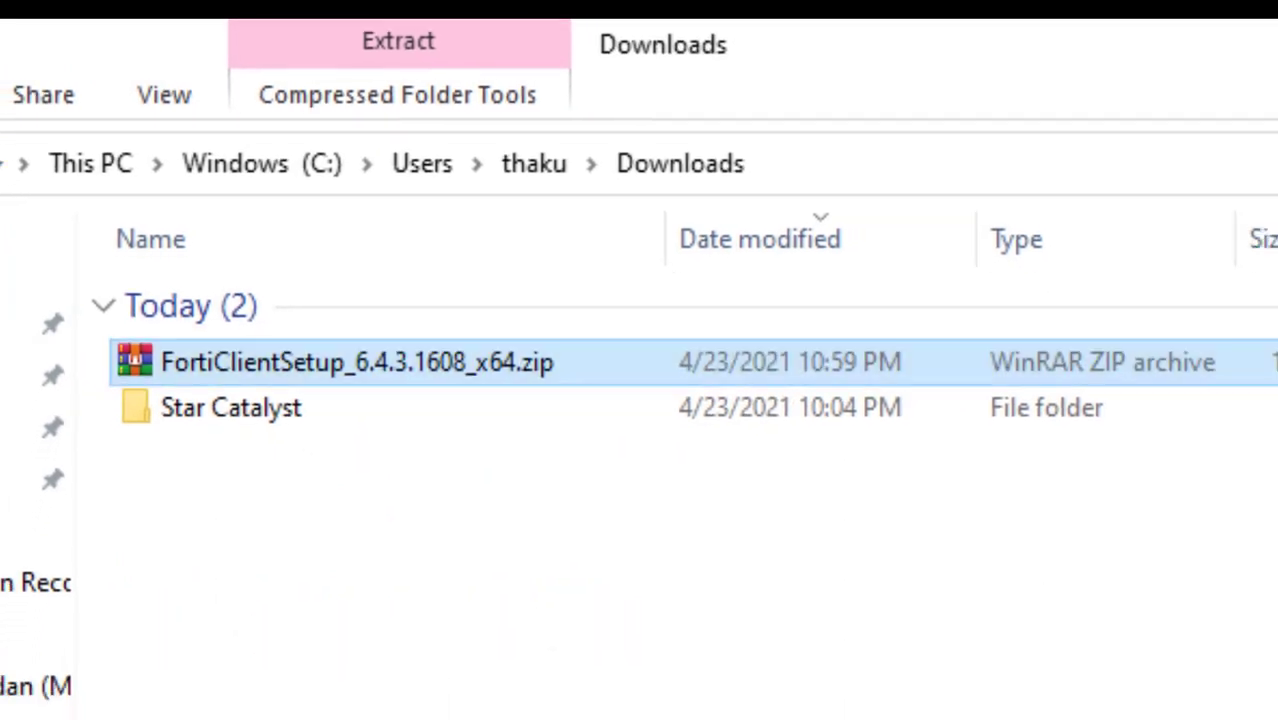
# Step: Extract the zip to FortiClientSetup_6.4.3.1608_x64 and select FortiClient.msi inside it
pyautogui.doubleClick(485, 376)
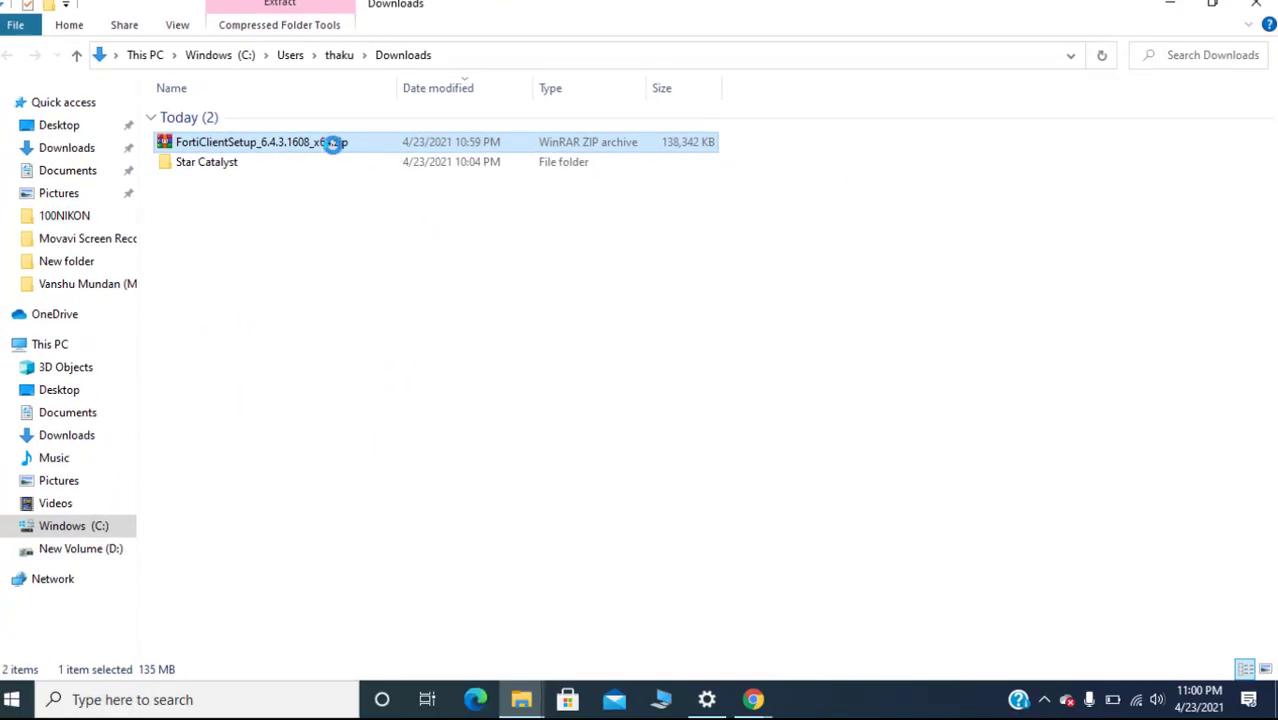
pyautogui.rightClick(318, 146)
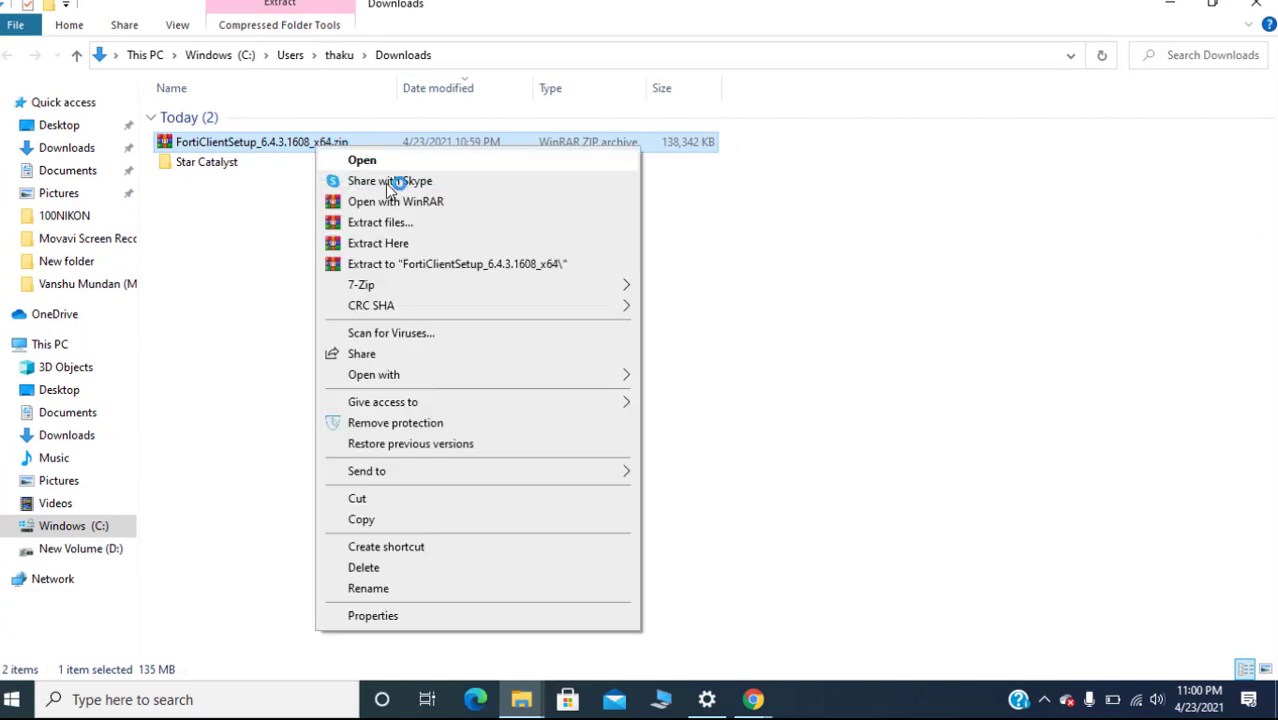
pyautogui.click(434, 266)
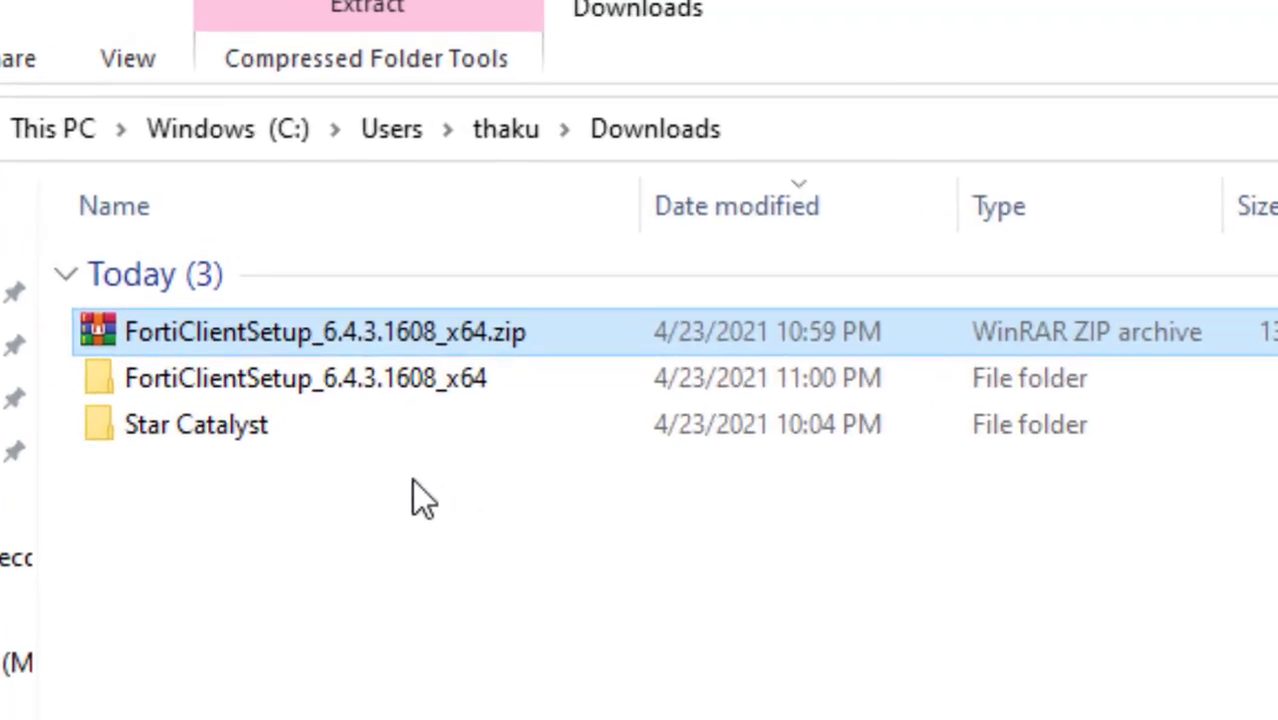
pyautogui.click(392, 379)
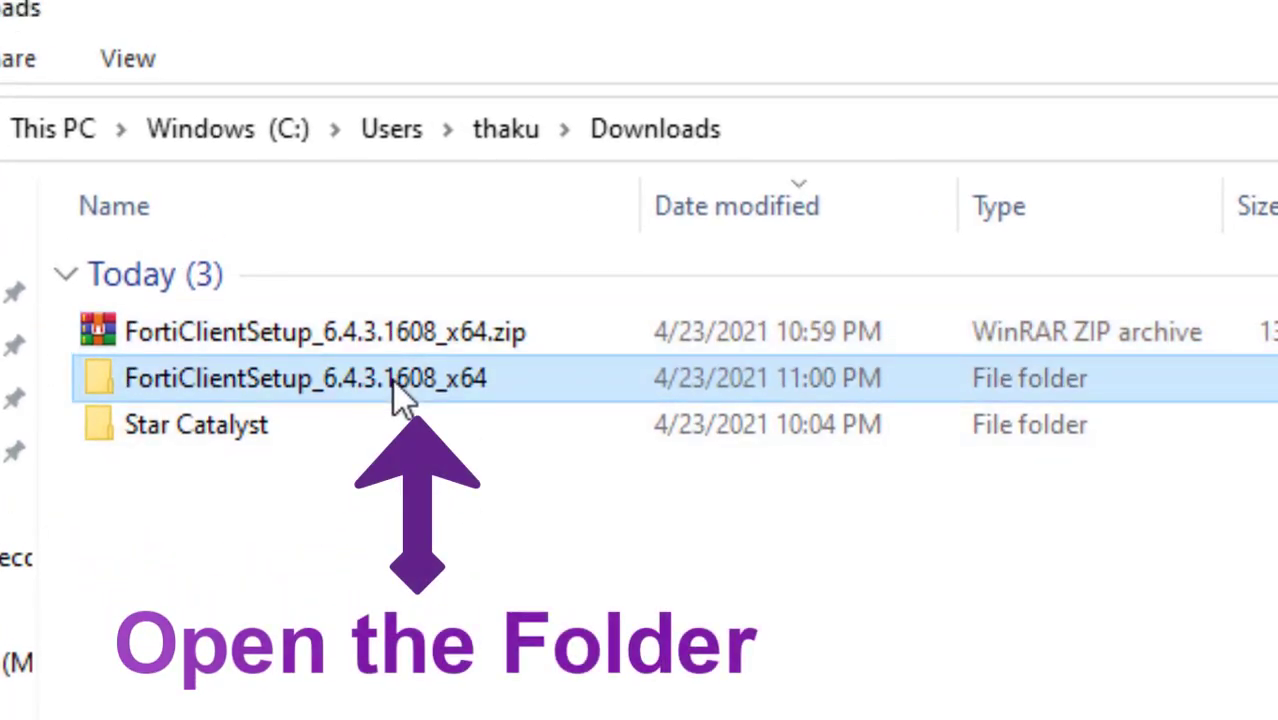
pyautogui.doubleClick(390, 374)
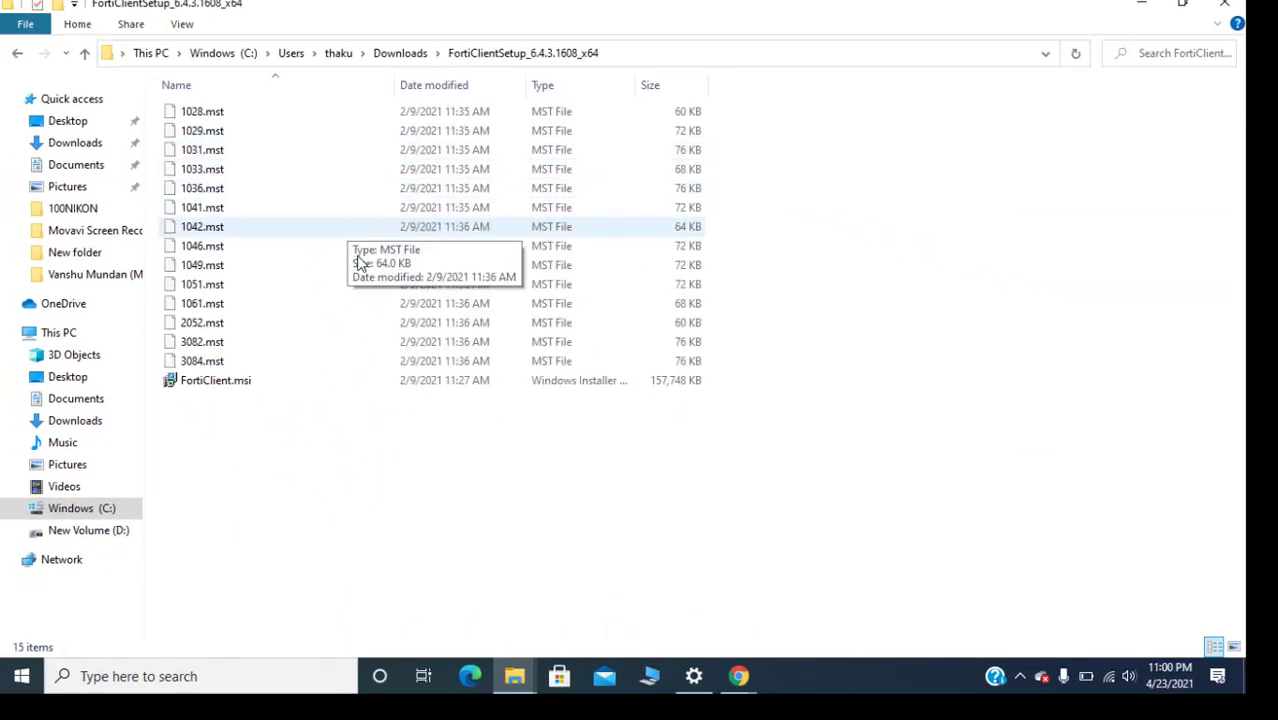
pyautogui.click(222, 384)
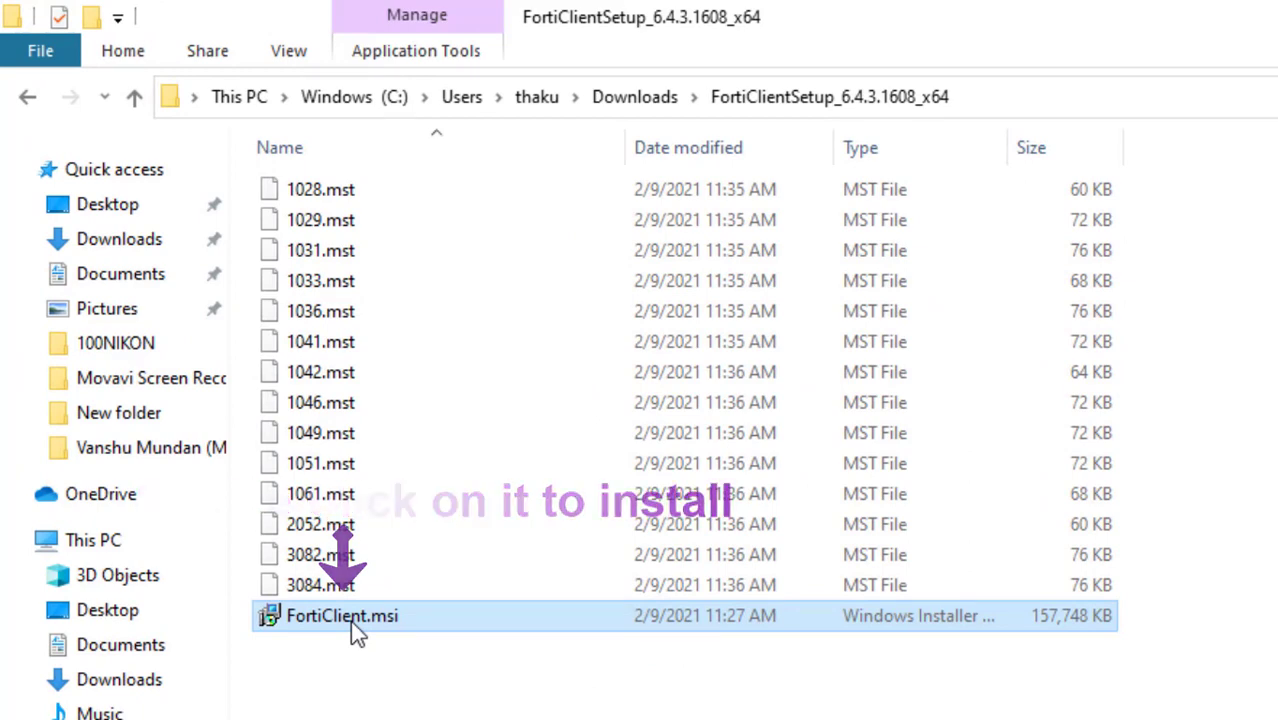
# Step: Launch the FortiClient.msi installer and accept the license agreement
pyautogui.doubleClick(350, 620)
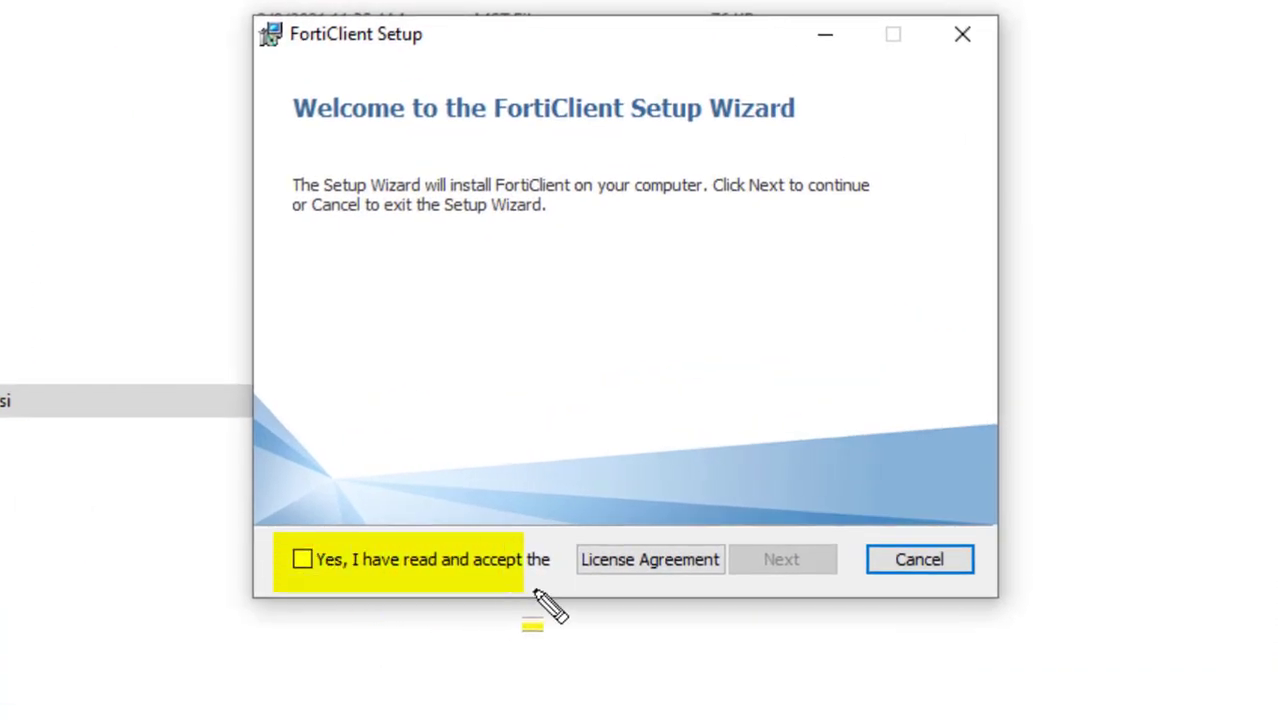
pyautogui.moveTo(535, 590); pyautogui.dragTo(560, 589)
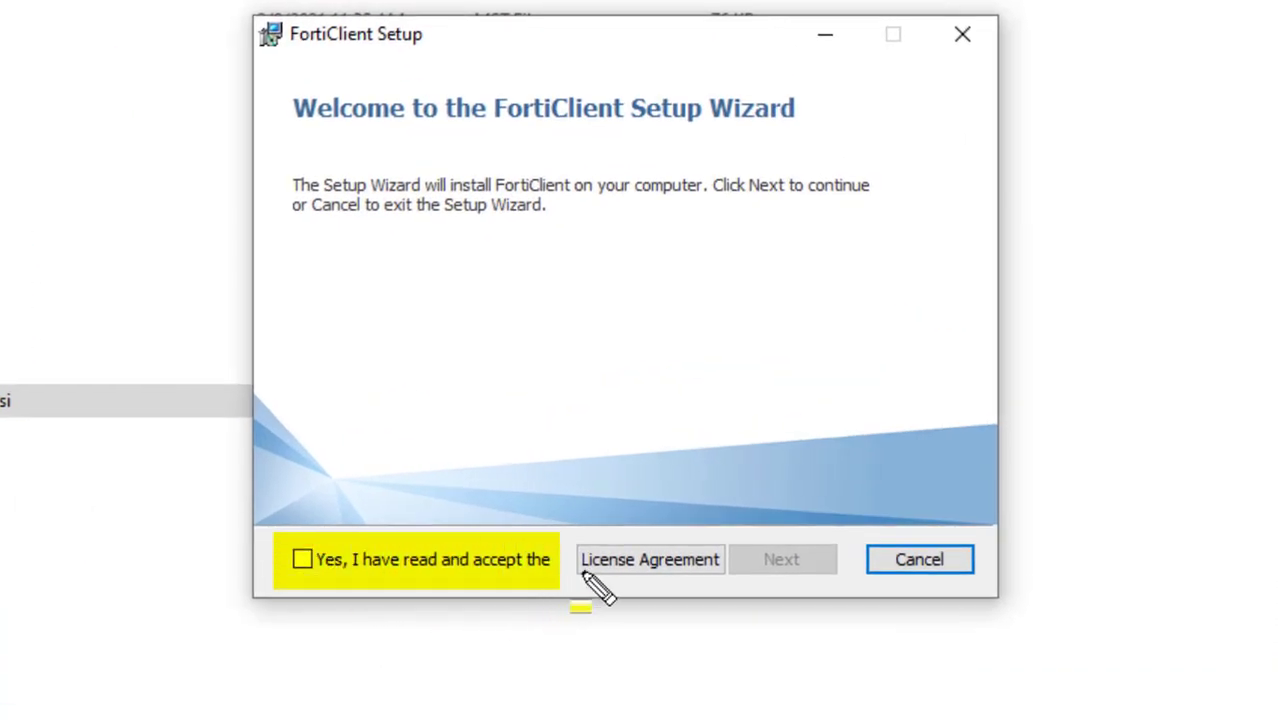
pyautogui.press('Escape')
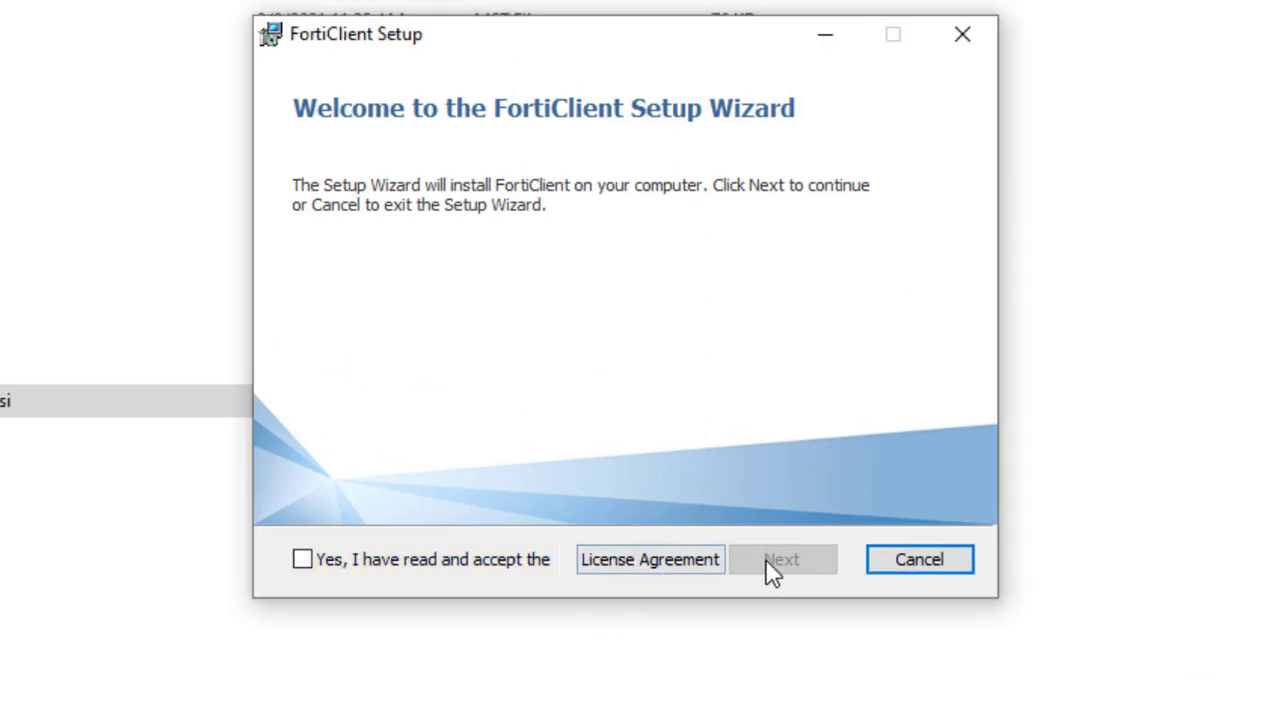
pyautogui.click(458, 560)
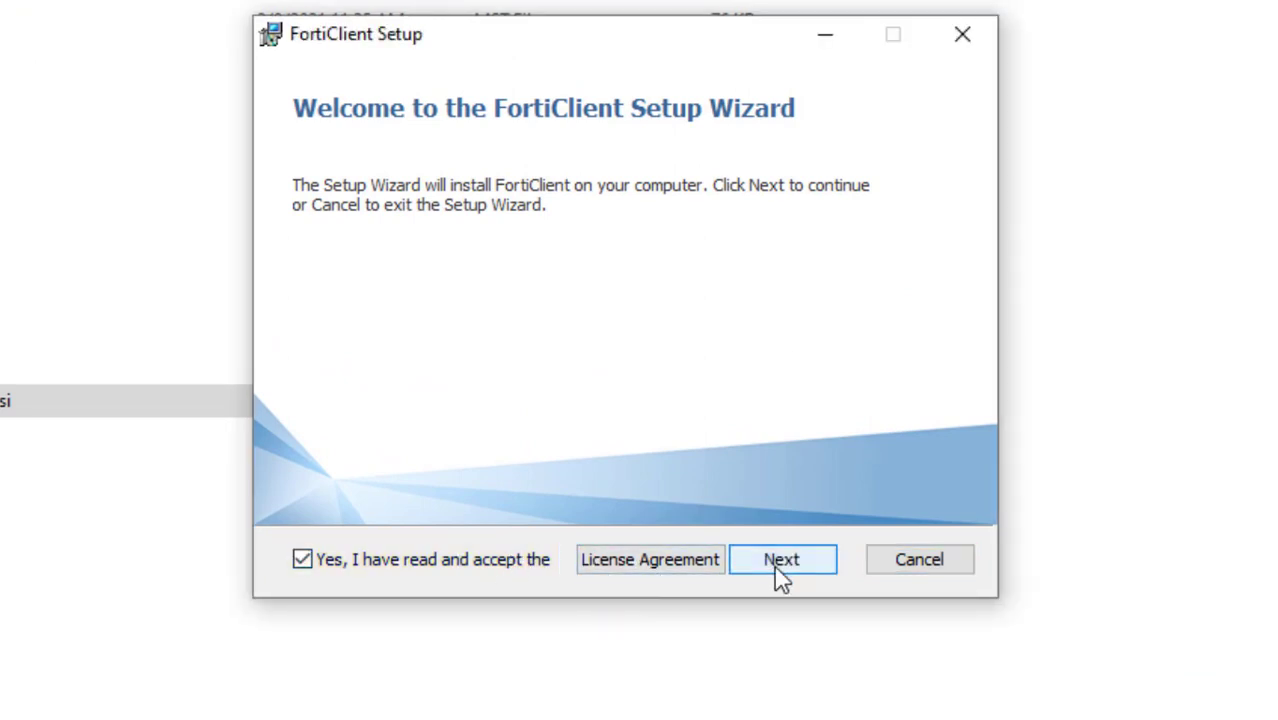
pyautogui.click(781, 560)
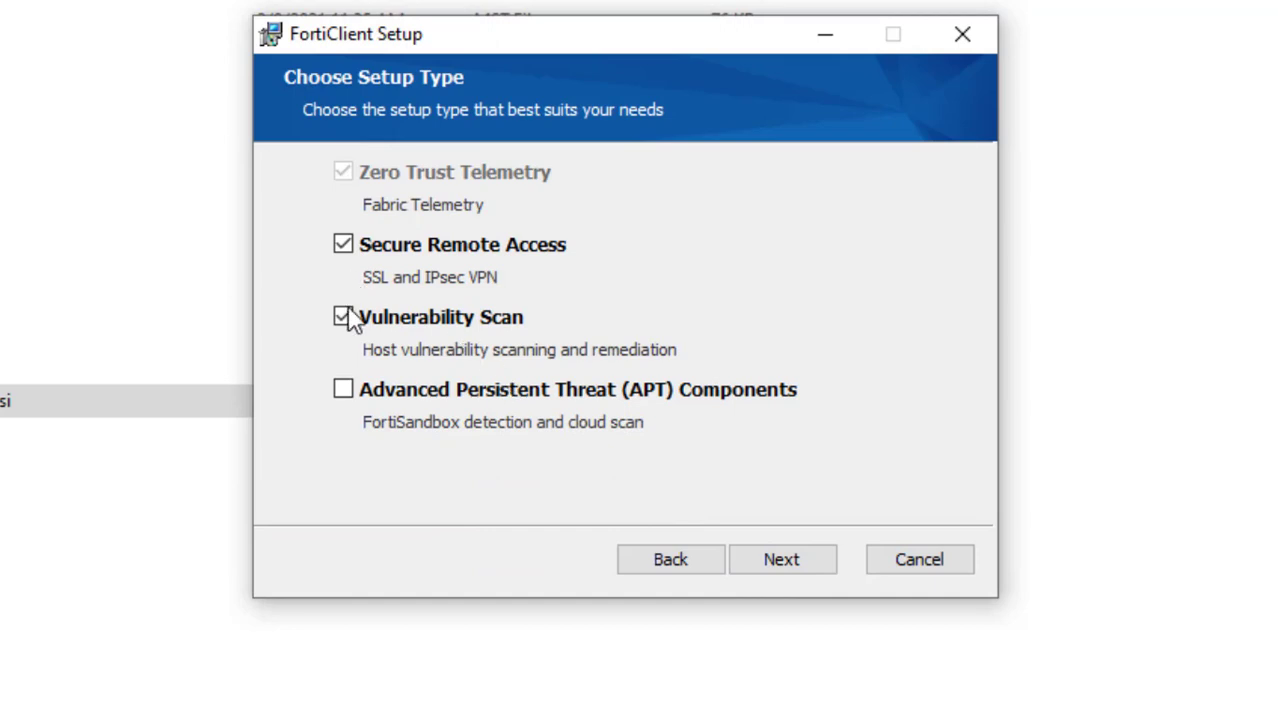
# Step: Choose Secure Remote Access only, excluding Vulnerability Scan
pyautogui.click(420, 324)
pyautogui.moveTo(292, 217)
pyautogui.mouseDown()
pyautogui.moveTo(585, 263)
pyautogui.moveTo(618, 294)
pyautogui.mouseUp()
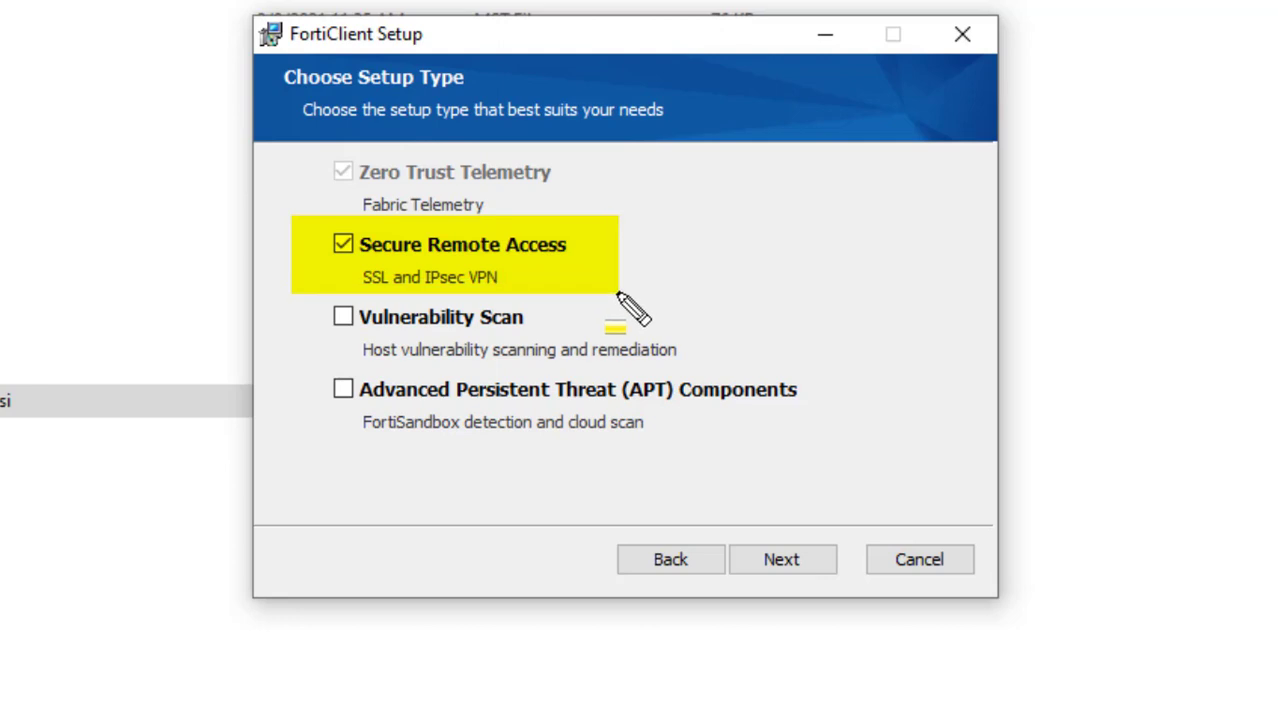
pyautogui.press('Escape')
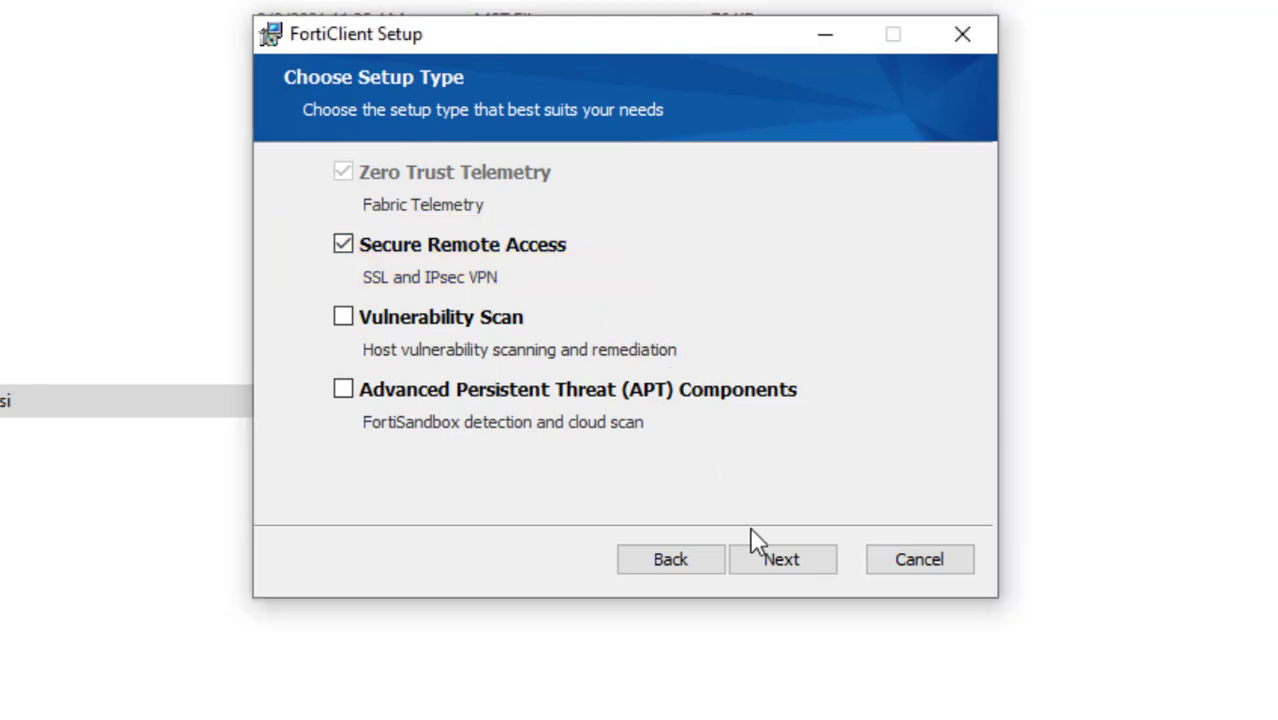
pyautogui.click(776, 562)
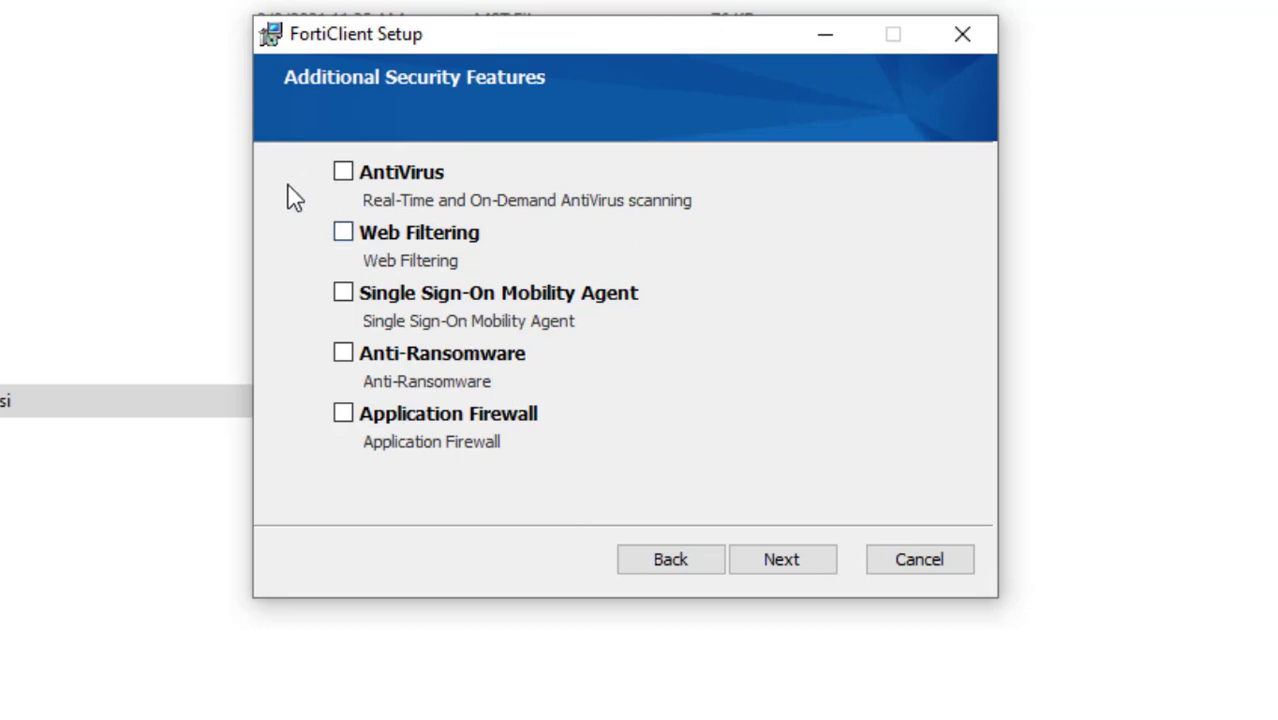
# Step: Skip additional security features, keep C:\Program Files\Fortinet\FortiClient\, and start installing
pyautogui.hotkey('ctrl', 'shift', 'd')
pyautogui.moveTo(308, 145)
pyautogui.mouseDown()
pyautogui.moveTo(388, 265)
pyautogui.moveTo(599, 436)
pyautogui.moveTo(720, 467)
pyautogui.mouseUp()
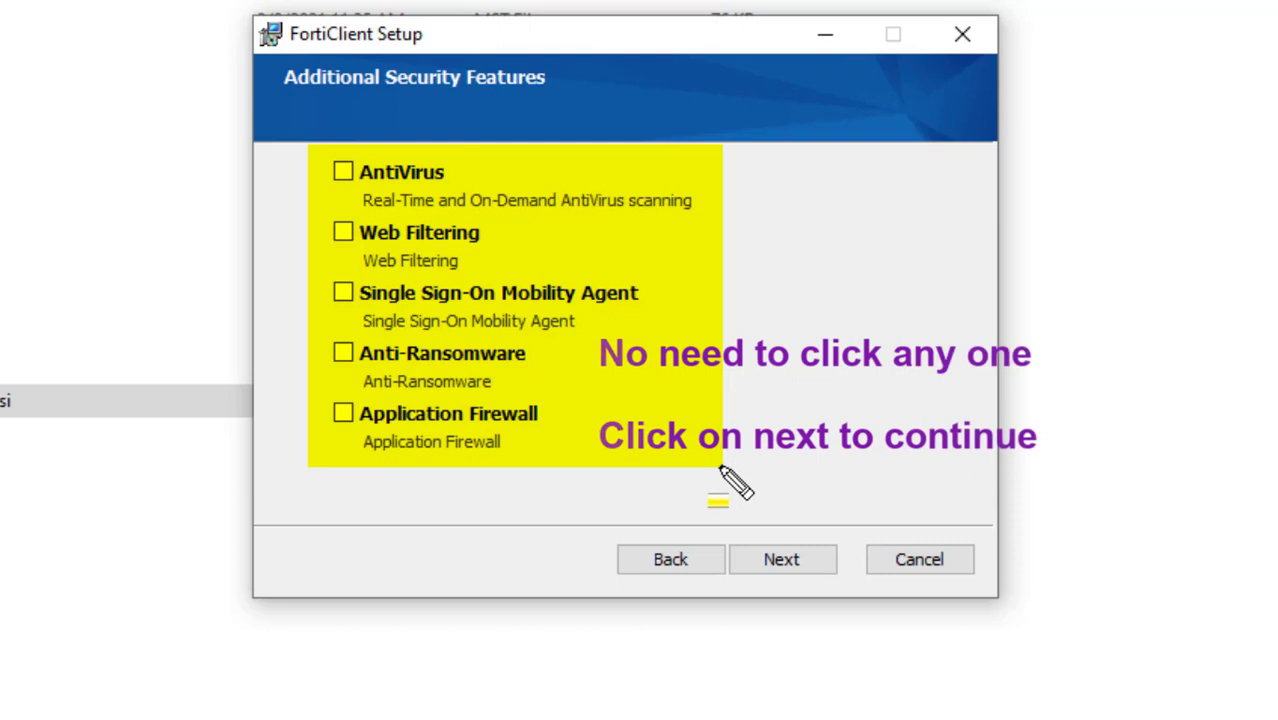
pyautogui.press('Escape')
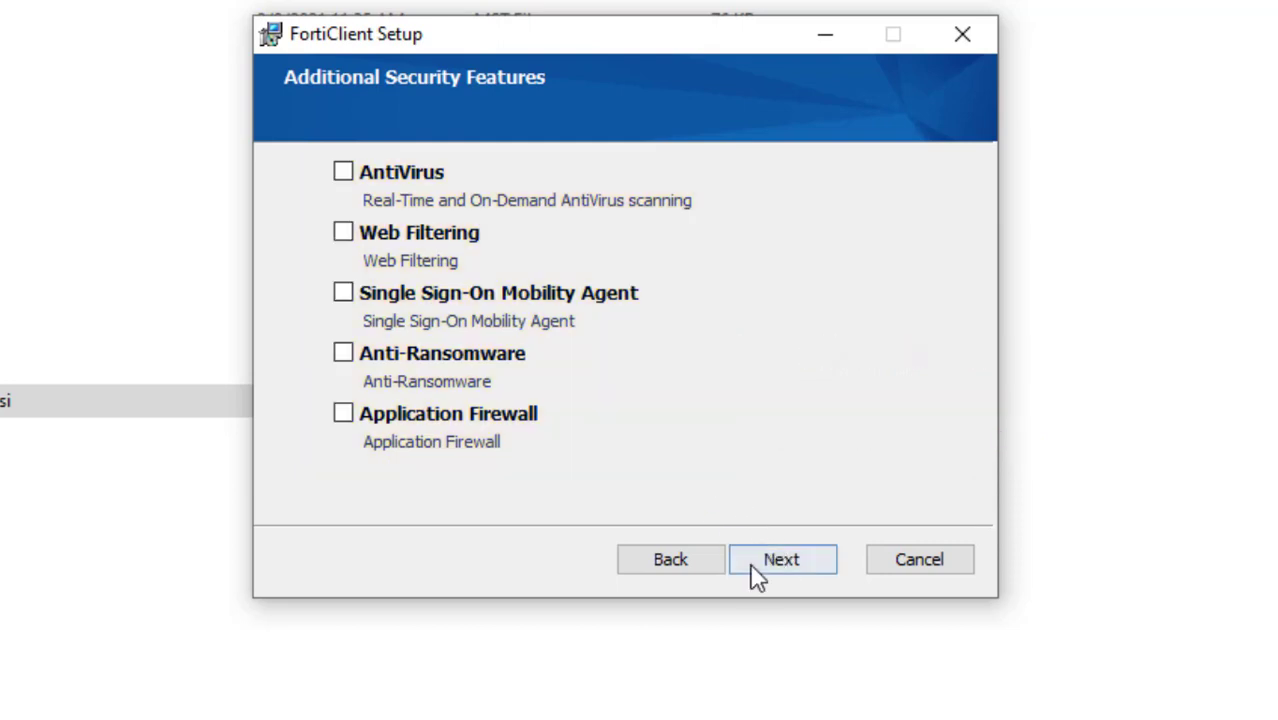
pyautogui.click(780, 560)
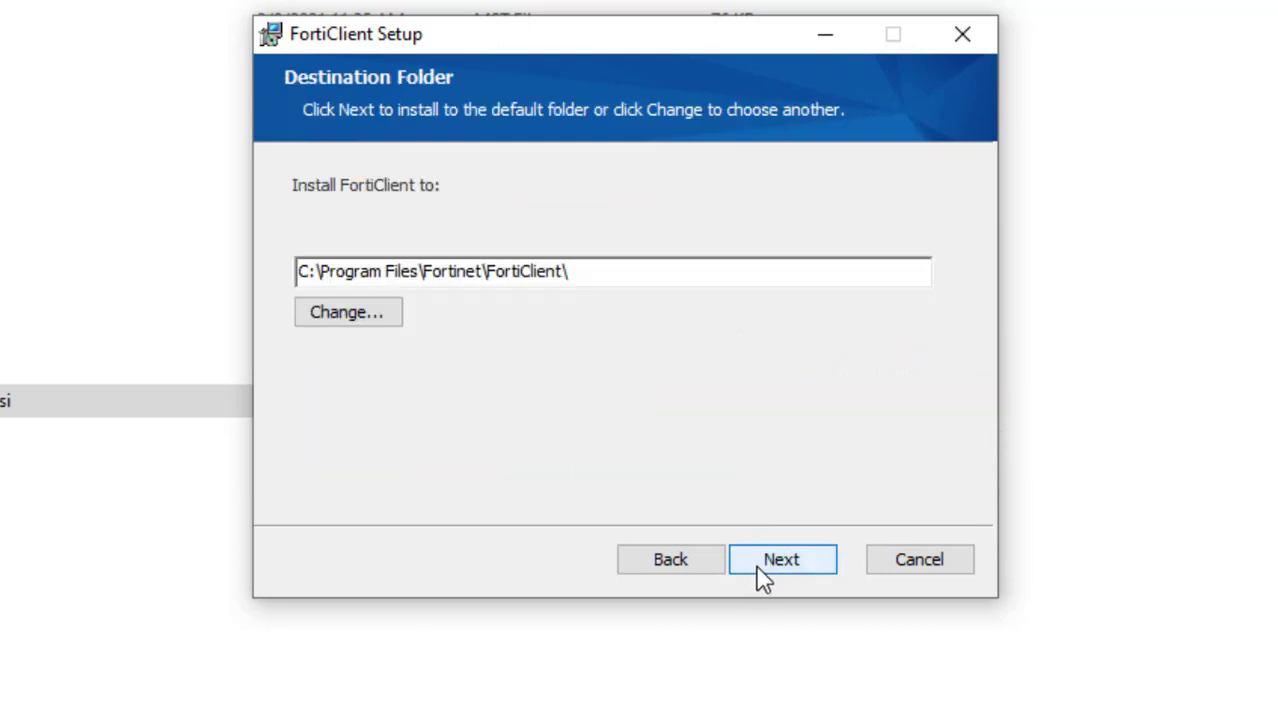
pyautogui.click(763, 579)
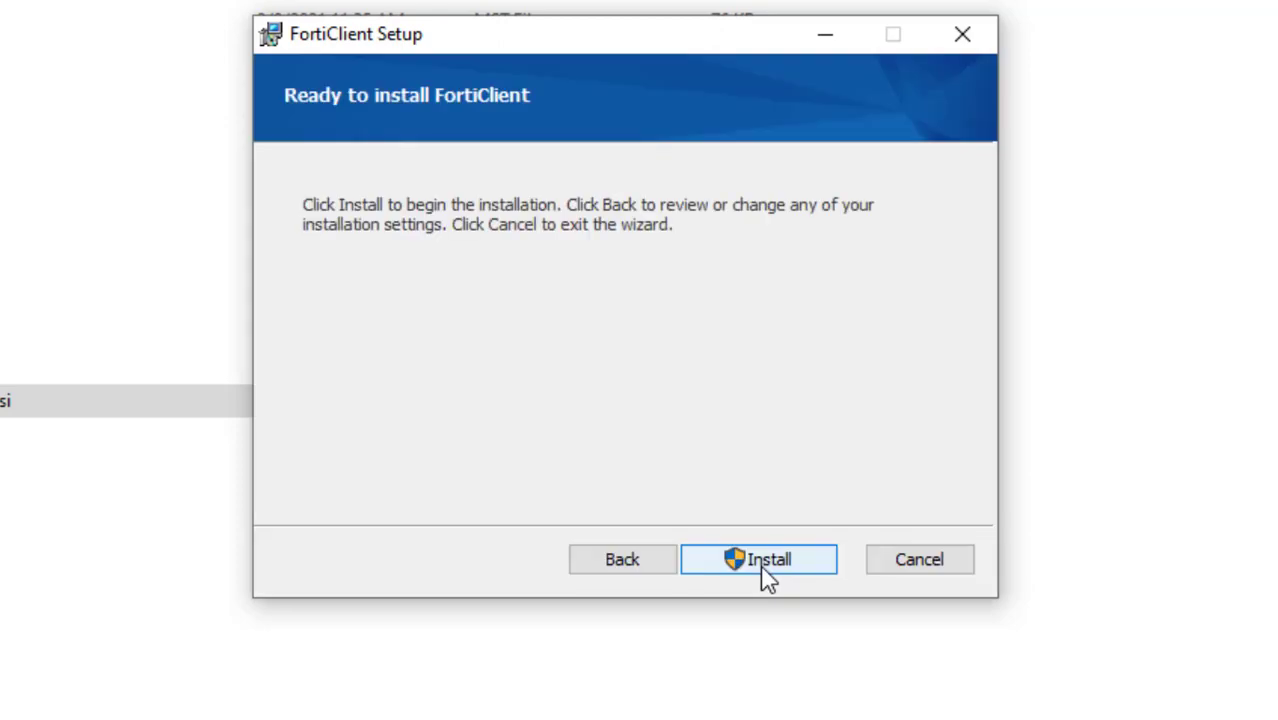
pyautogui.click(765, 578)
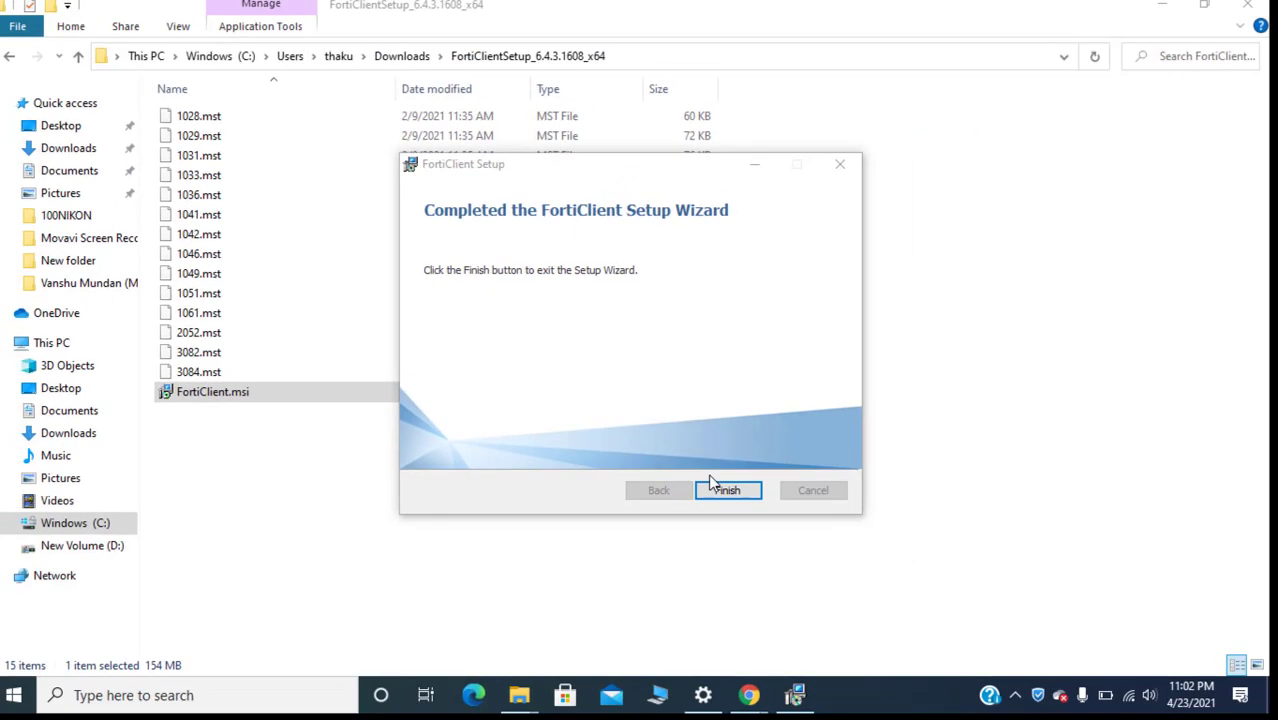
# Step: Finish the installer, reveal the desktop, and check the FortiClient icon among hidden tray icons
pyautogui.click(728, 491)
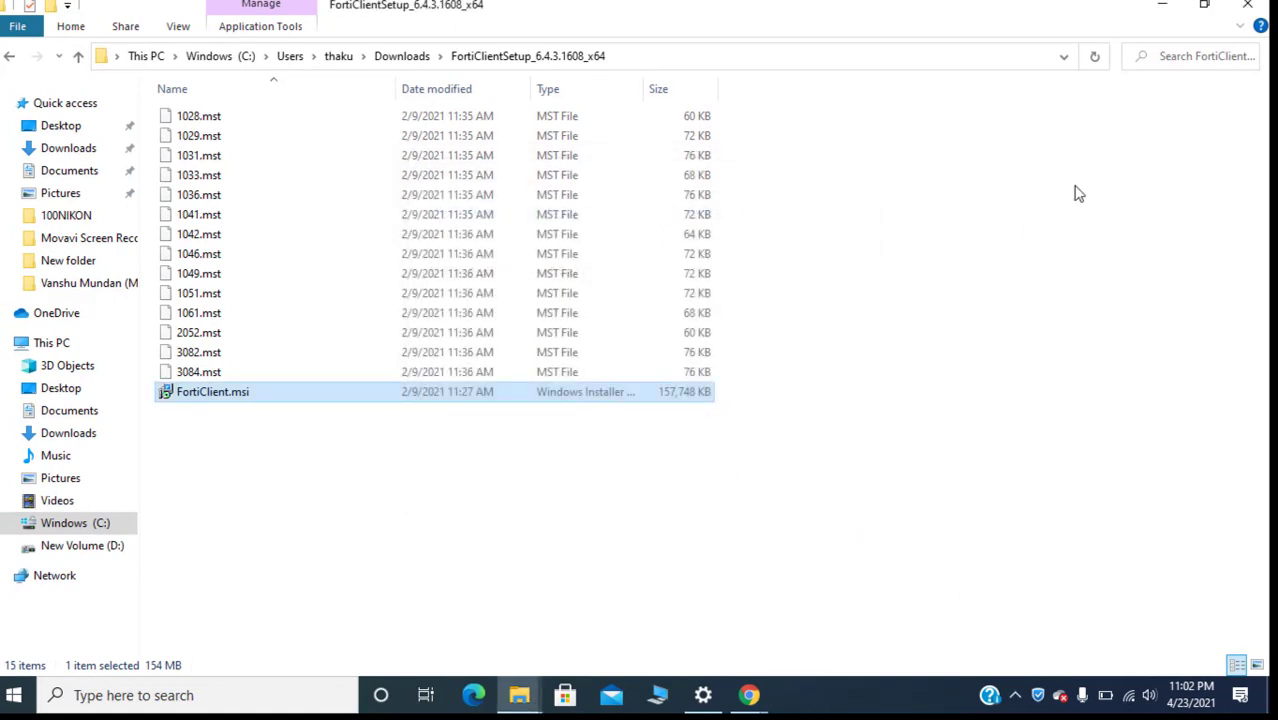
pyautogui.click(1168, 9)
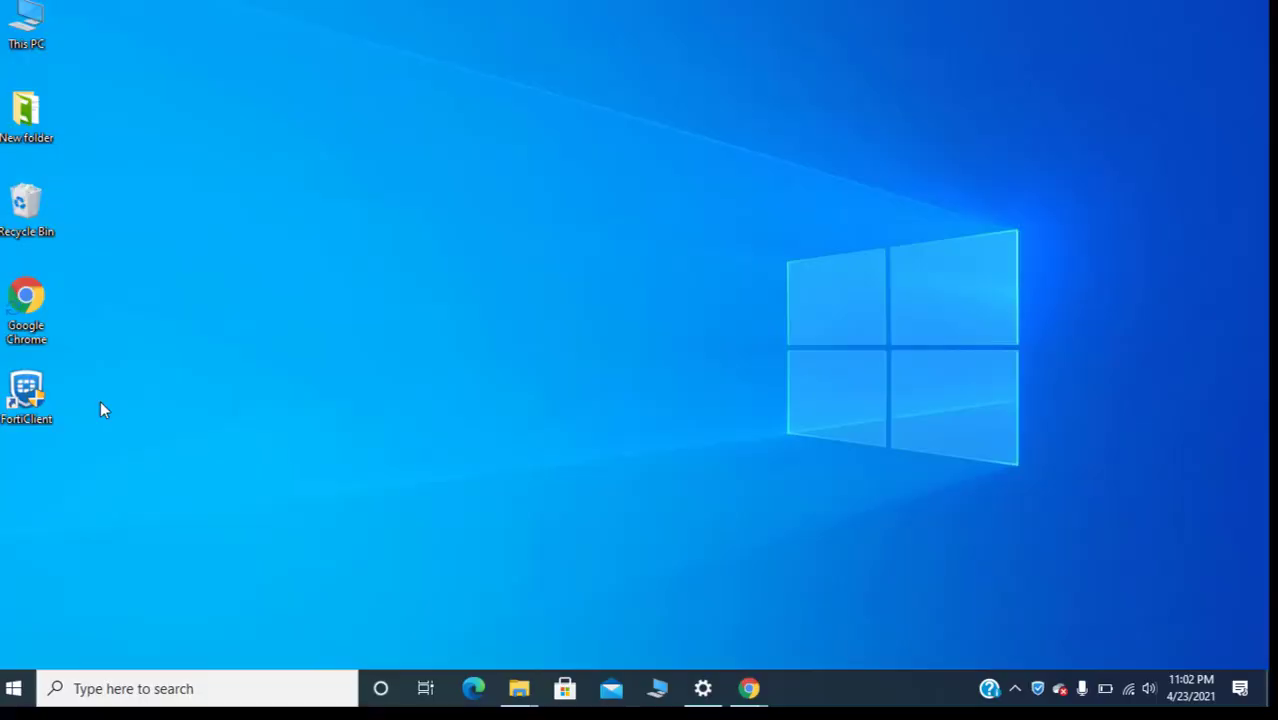
pyautogui.doubleClick(33, 398)
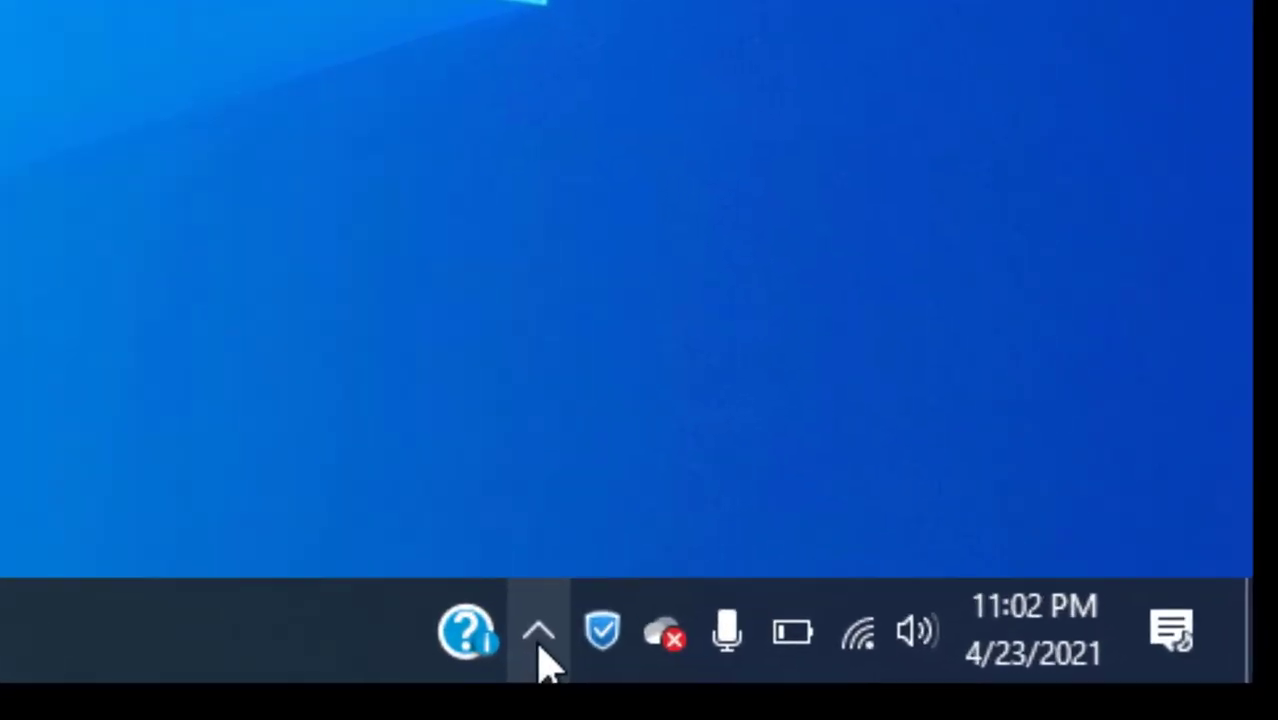
pyautogui.click(882, 676)
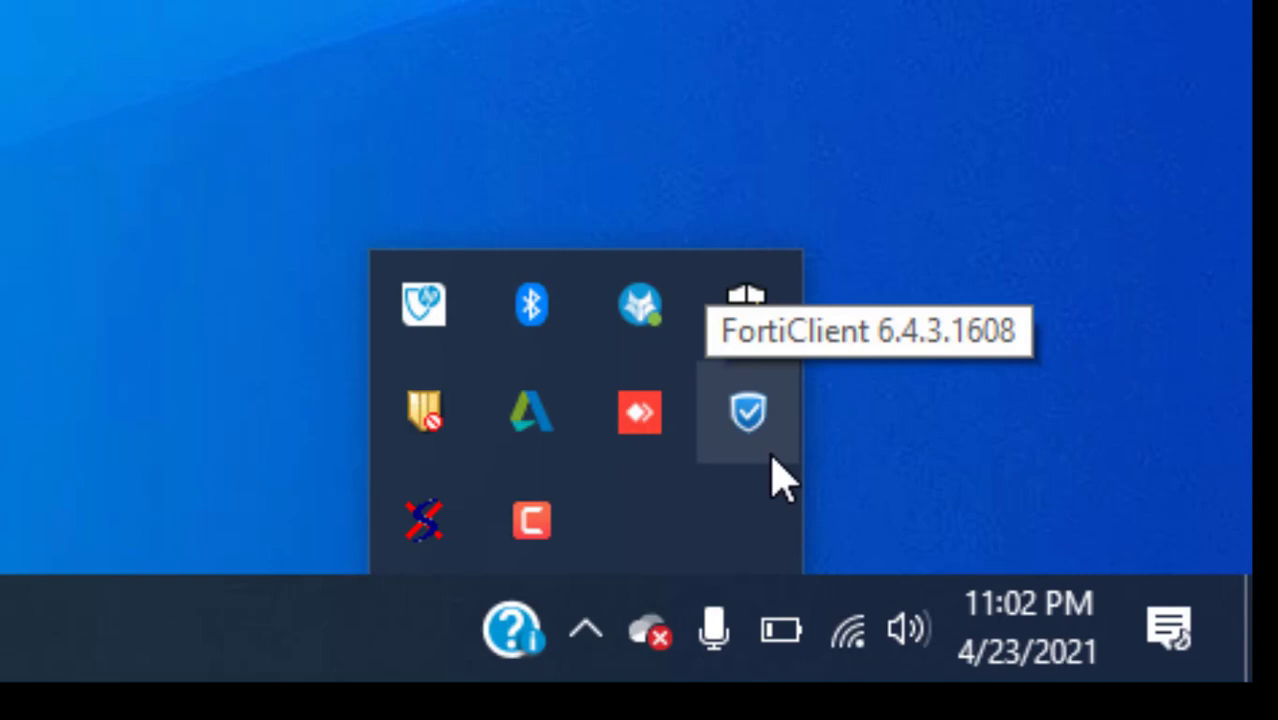
pyautogui.click(856, 491)
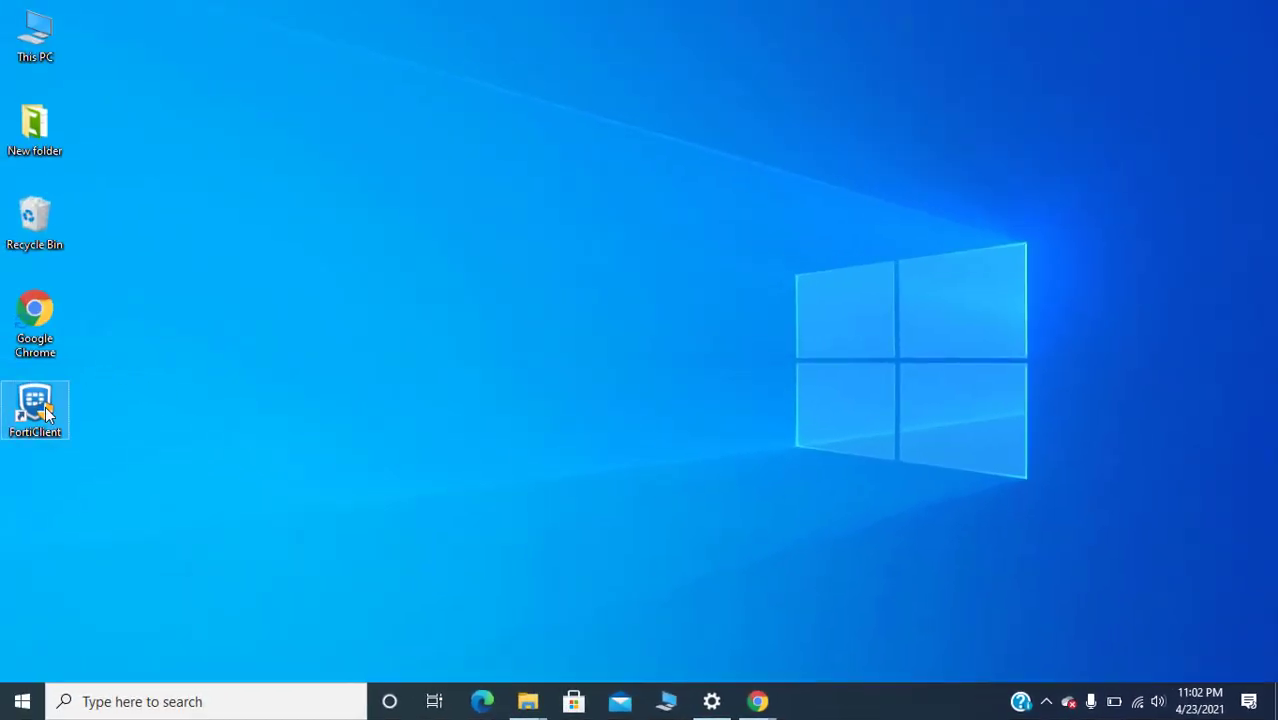
# Step: Open FortiClient from its desktop shortcut and start configuring a VPN under Remote Access
pyautogui.rightClick(52, 411)
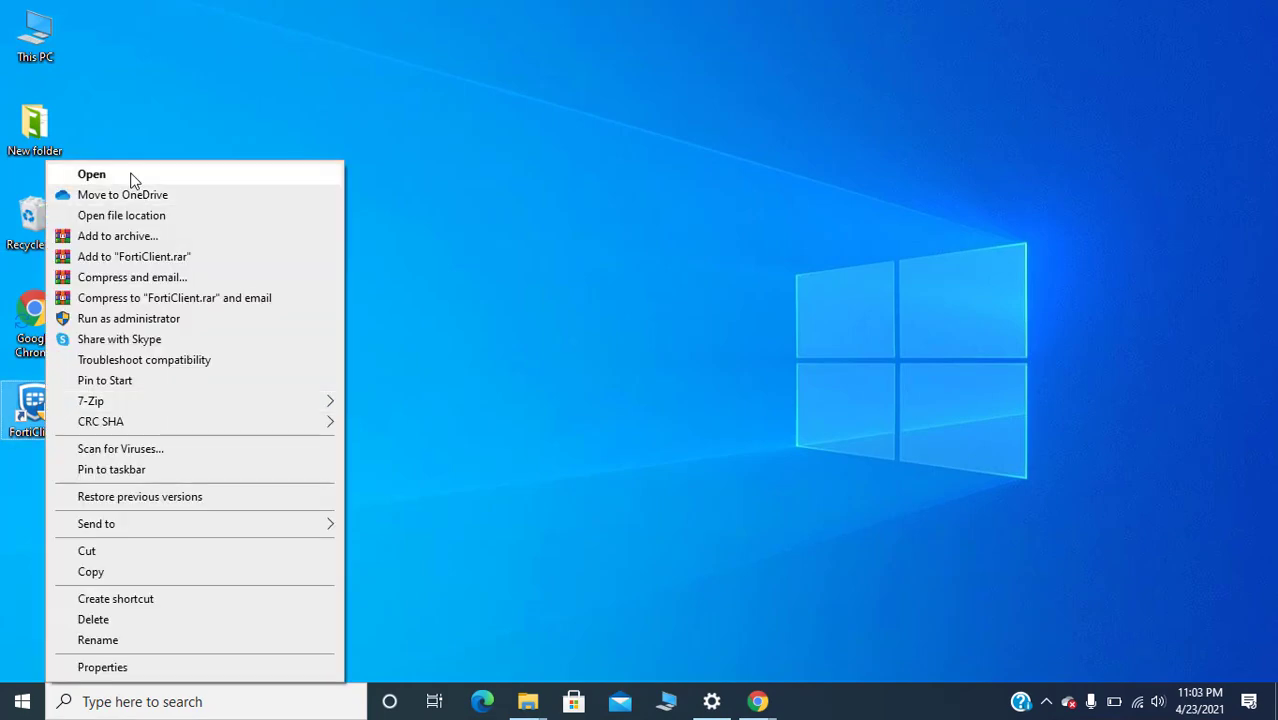
pyautogui.click(132, 176)
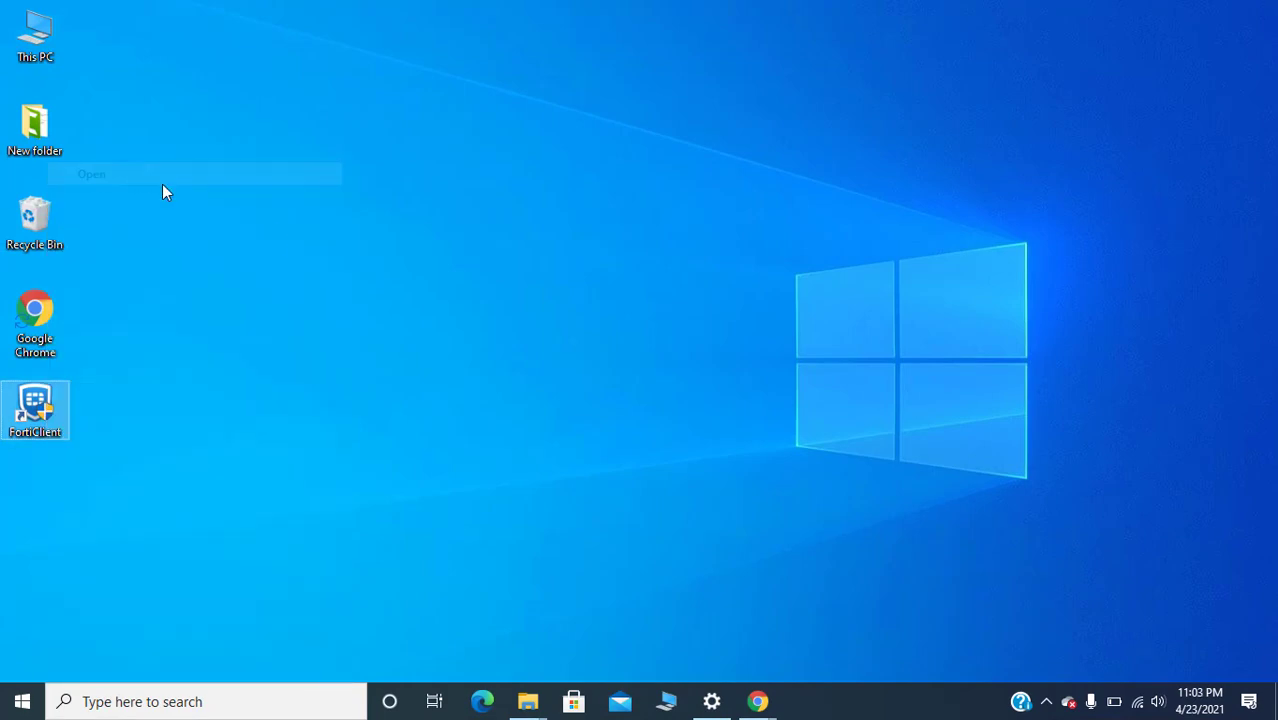
pyautogui.click(503, 280)
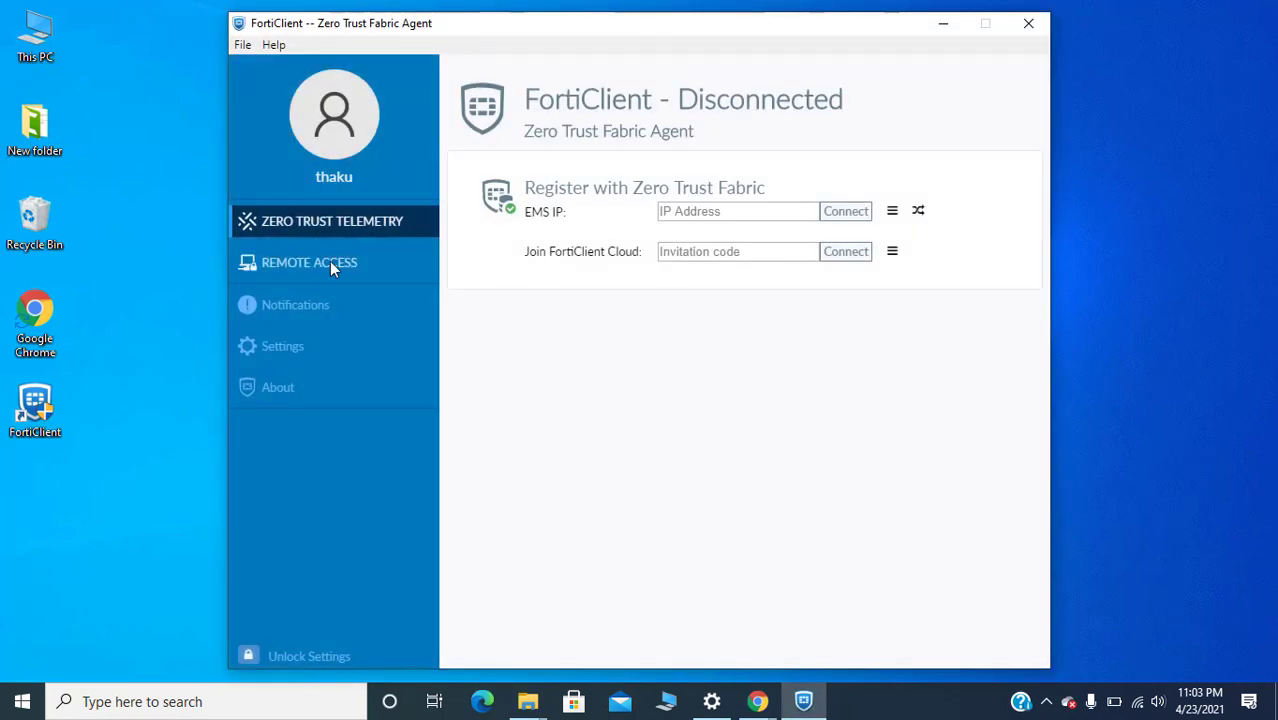
pyautogui.click(291, 263)
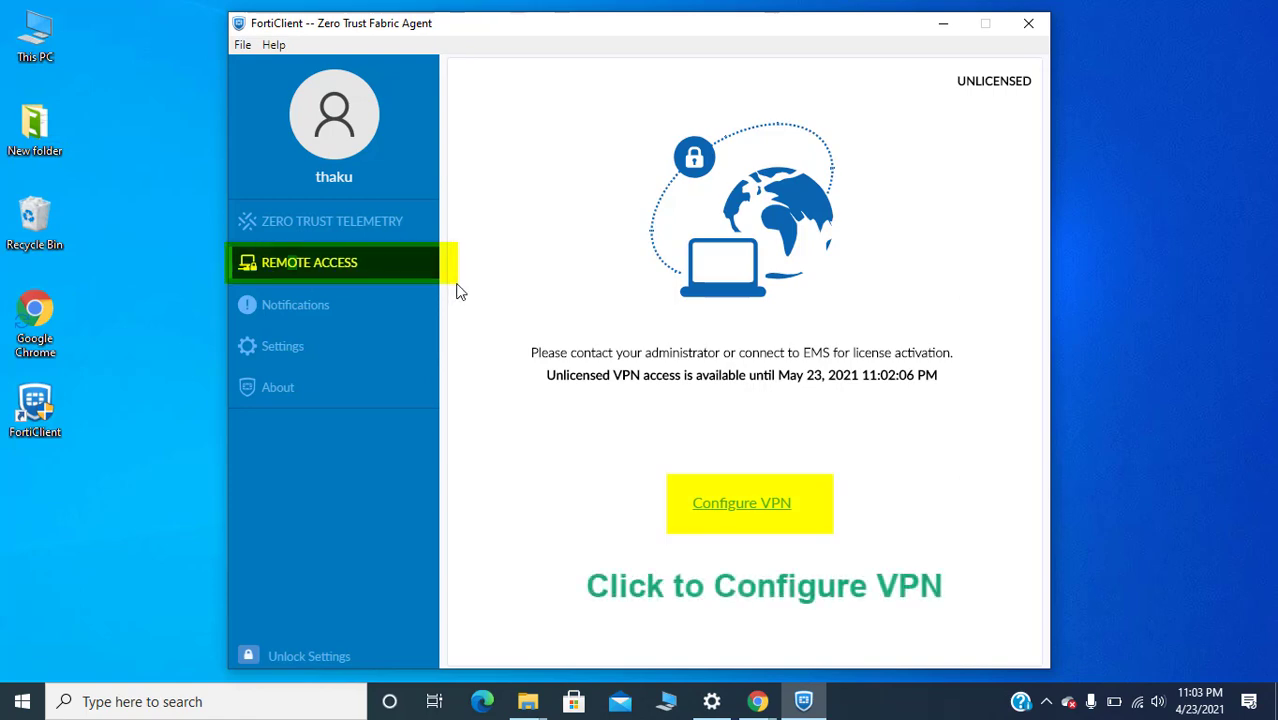
pyautogui.click(712, 502)
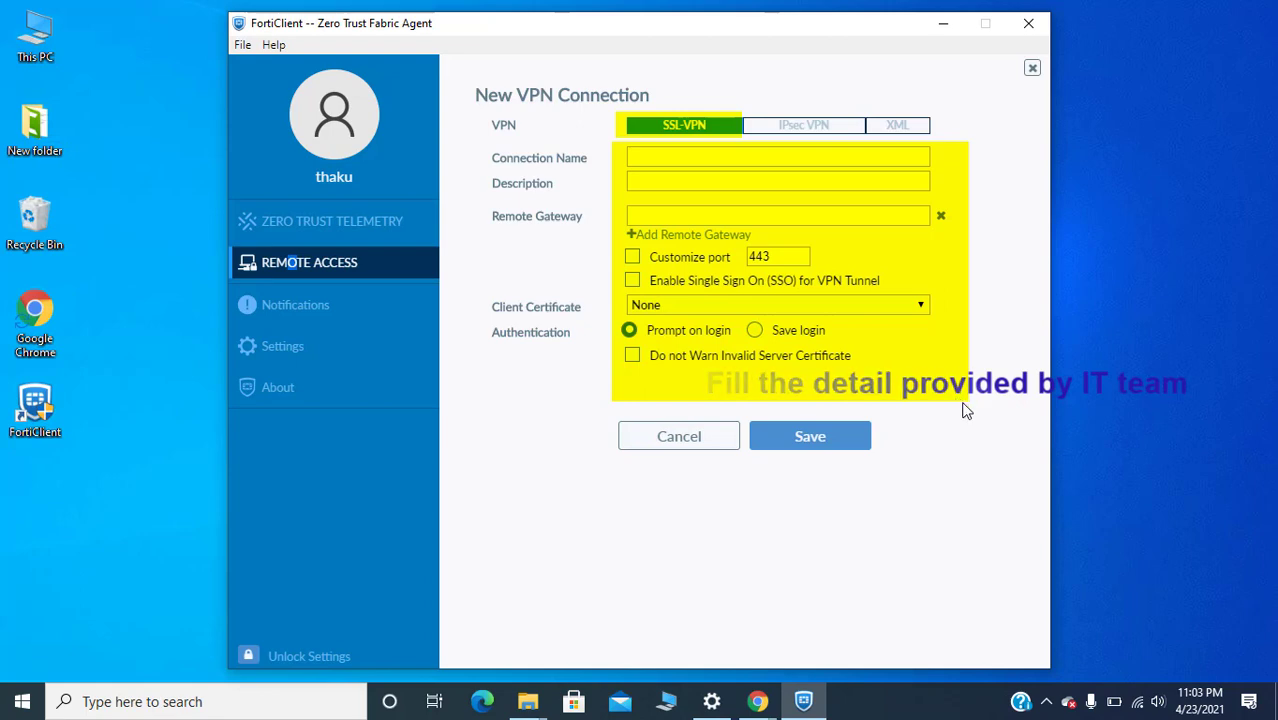
# Step: Name the connection Star Catalyst, give it a matching description, and enter the remote gateway
pyautogui.write('Star')
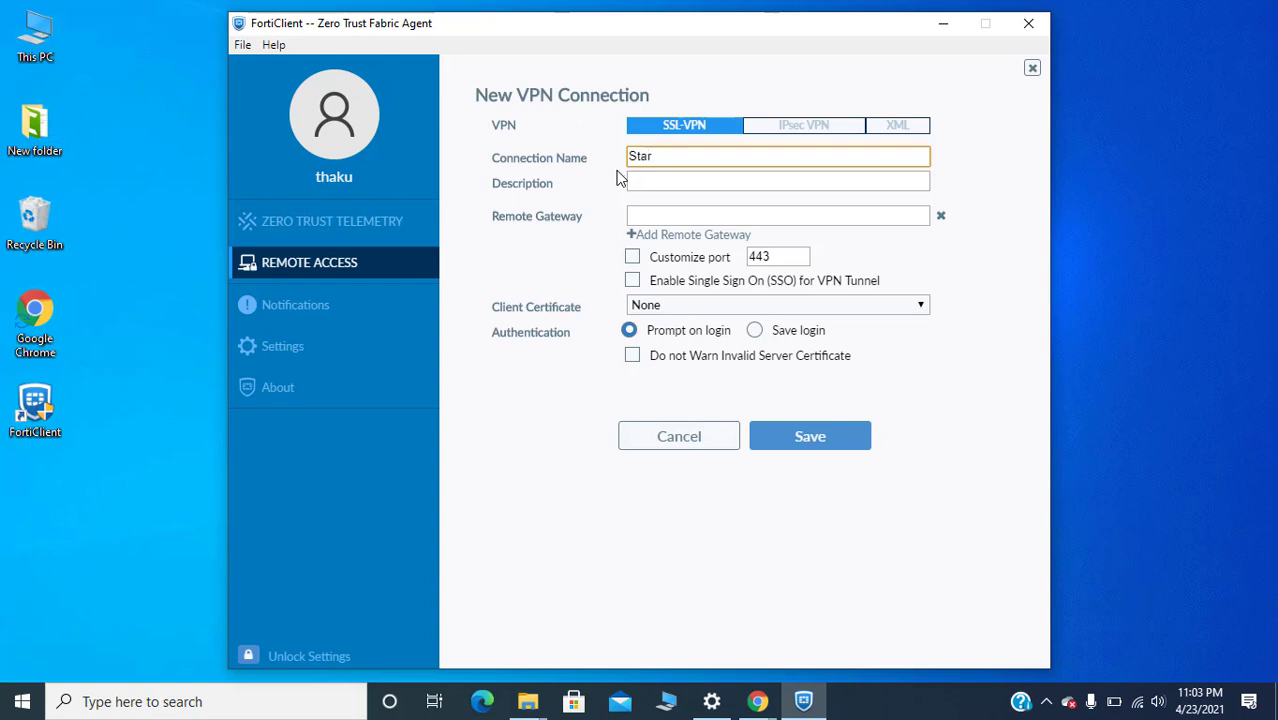
pyautogui.write(' Catalyst')
pyautogui.press('Tab')
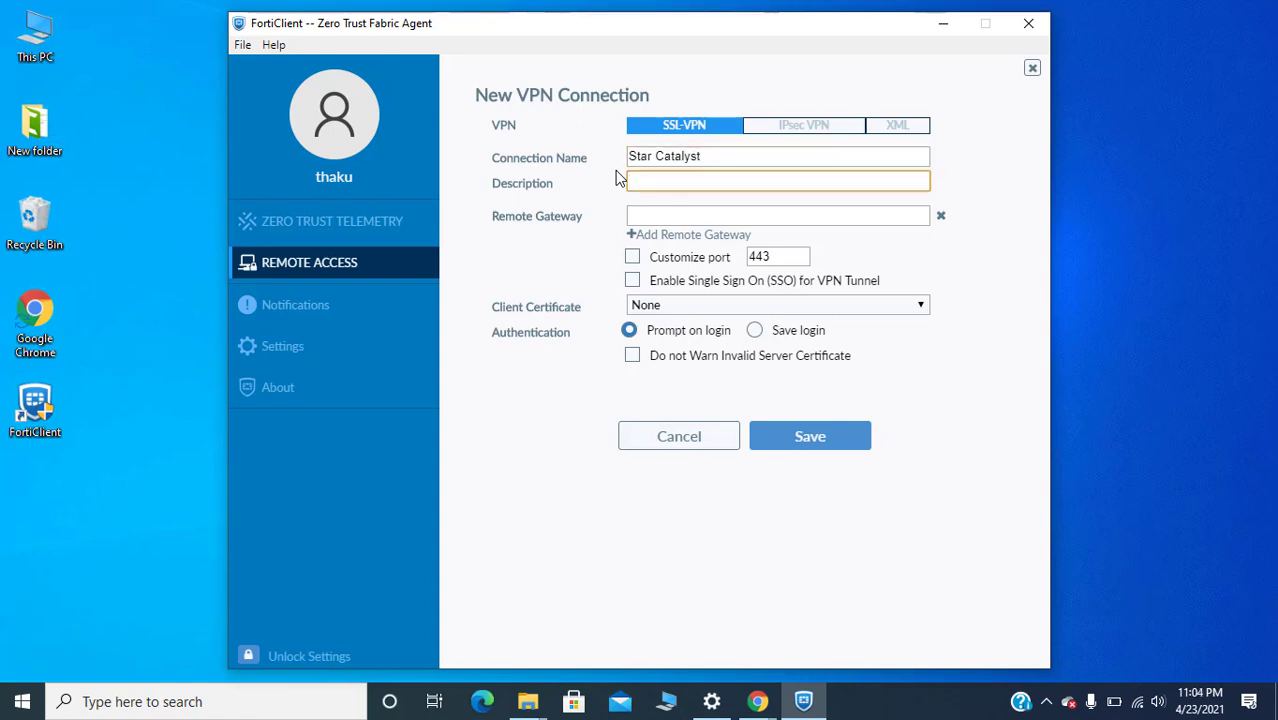
pyautogui.write('Star Catalyst')
pyautogui.press('Tab')
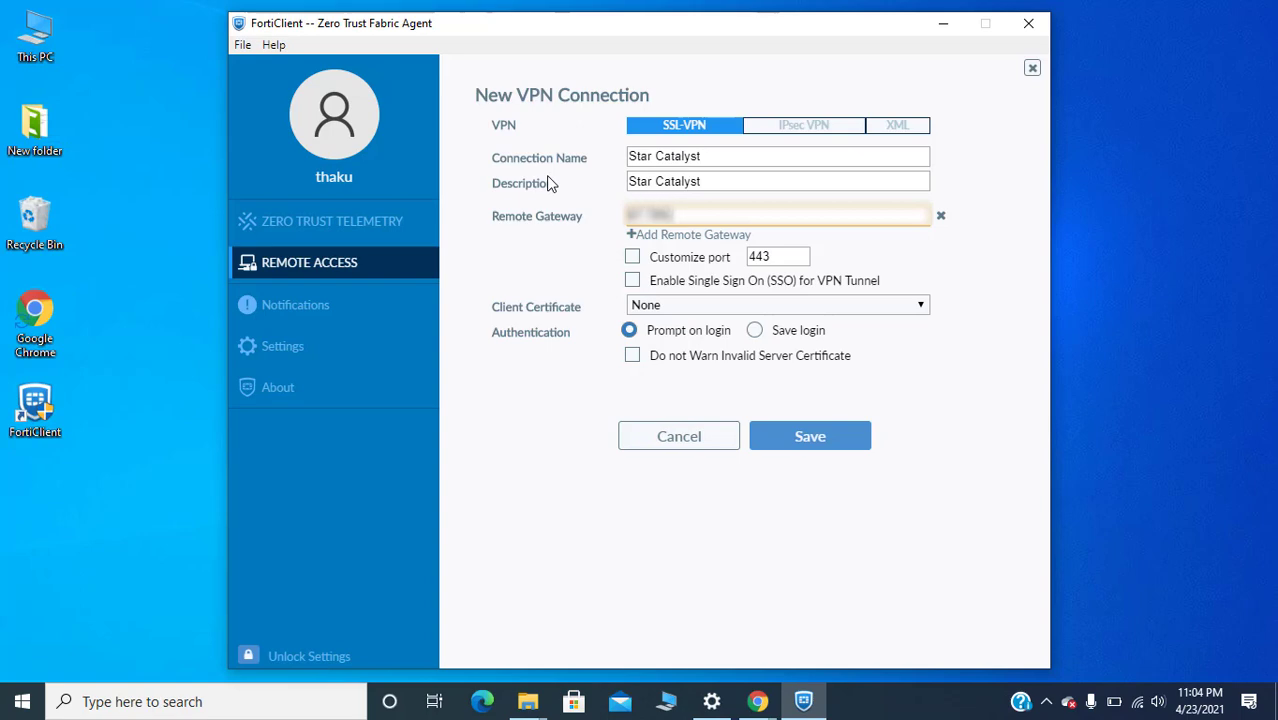
pyautogui.write('144')
# Step: Enable a custom port, save login with the username, disable certificate warnings, and save
pyautogui.click(632, 256)
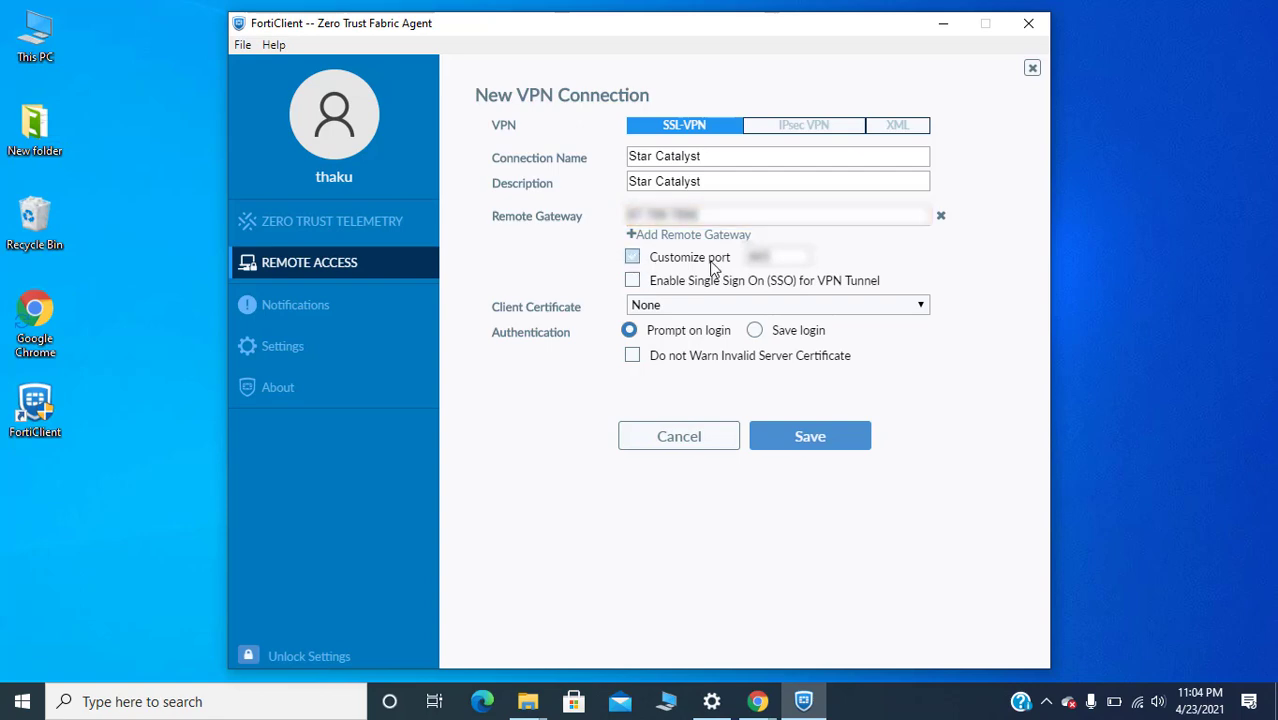
pyautogui.click(1063, 8)
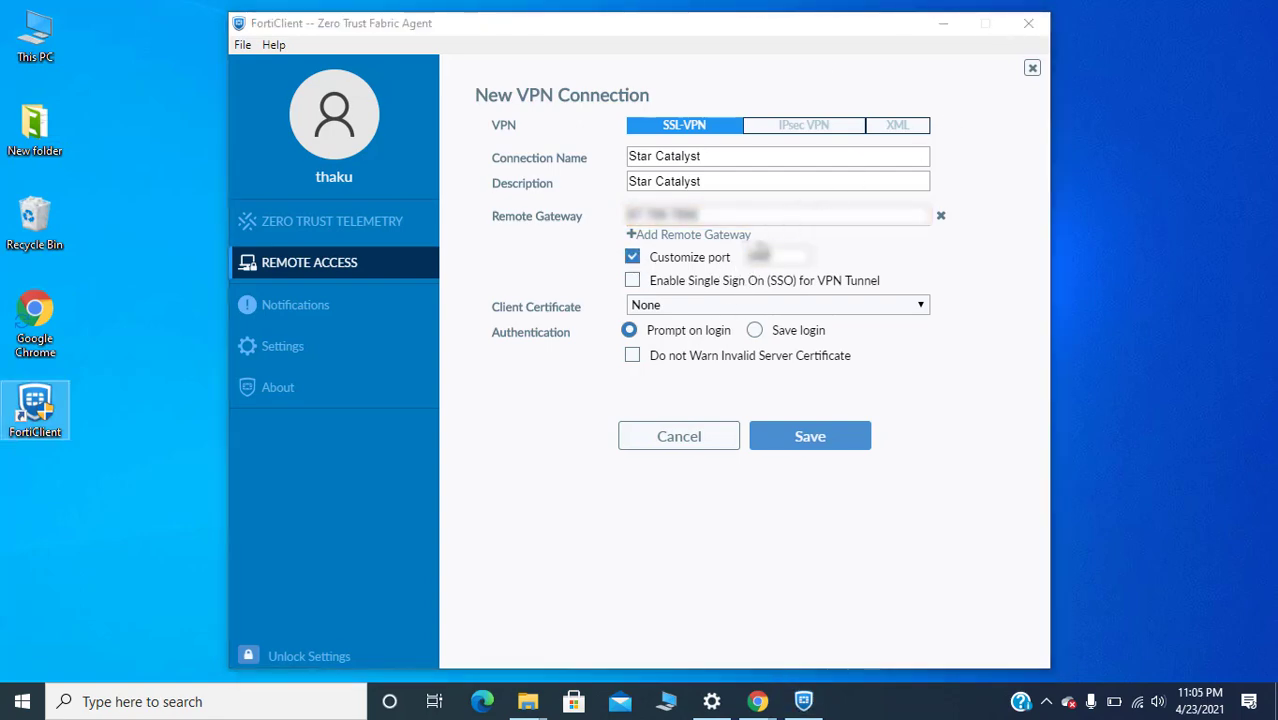
pyautogui.click(641, 390)
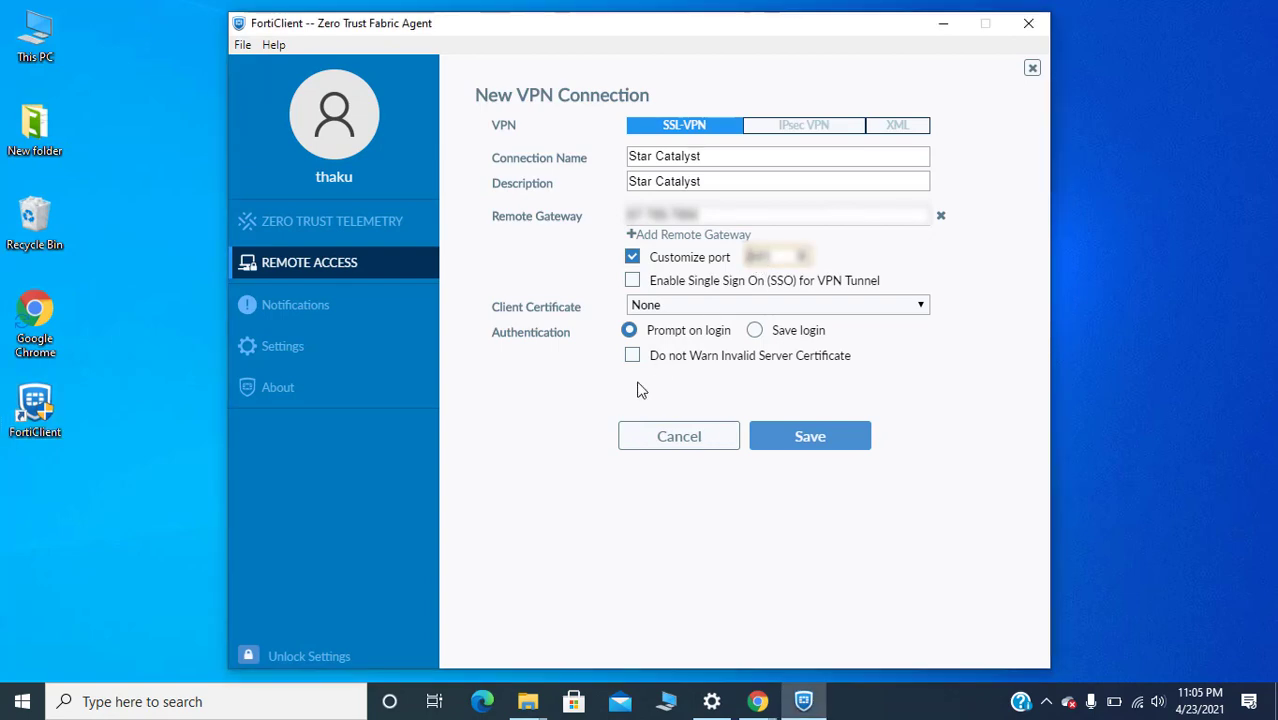
pyautogui.click(754, 330)
pyautogui.click(711, 357)
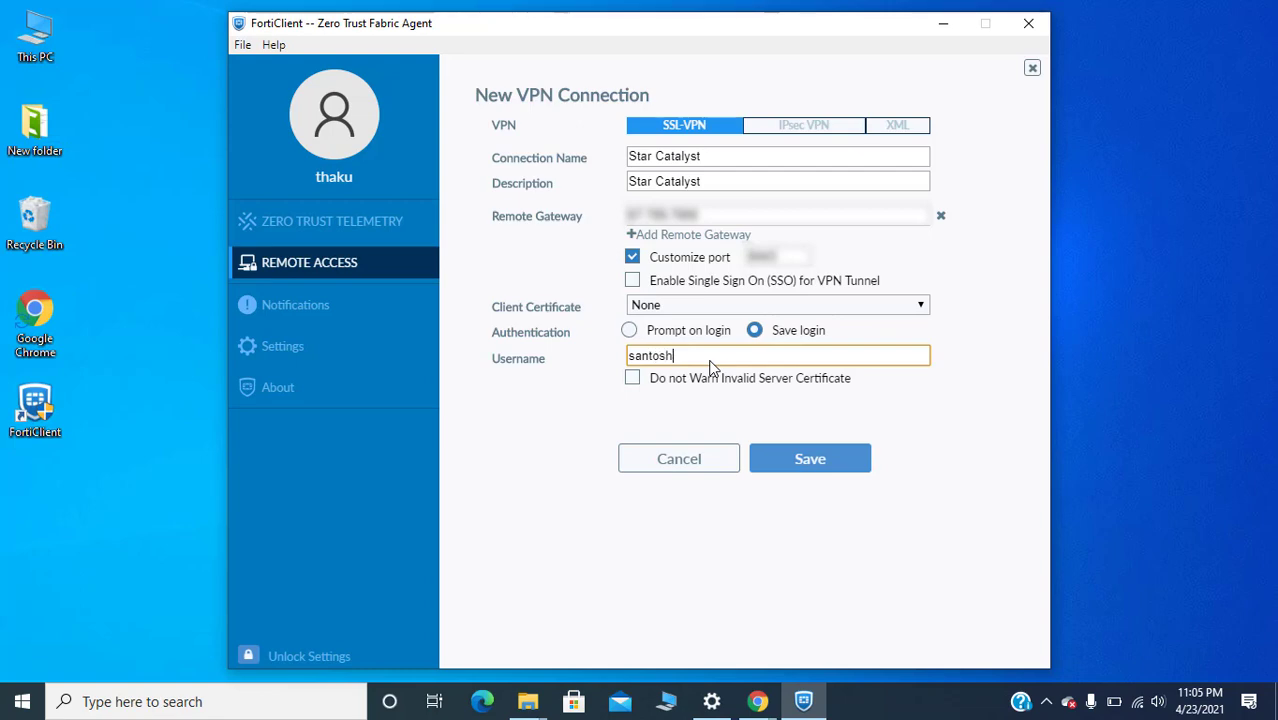
pyautogui.click(632, 378)
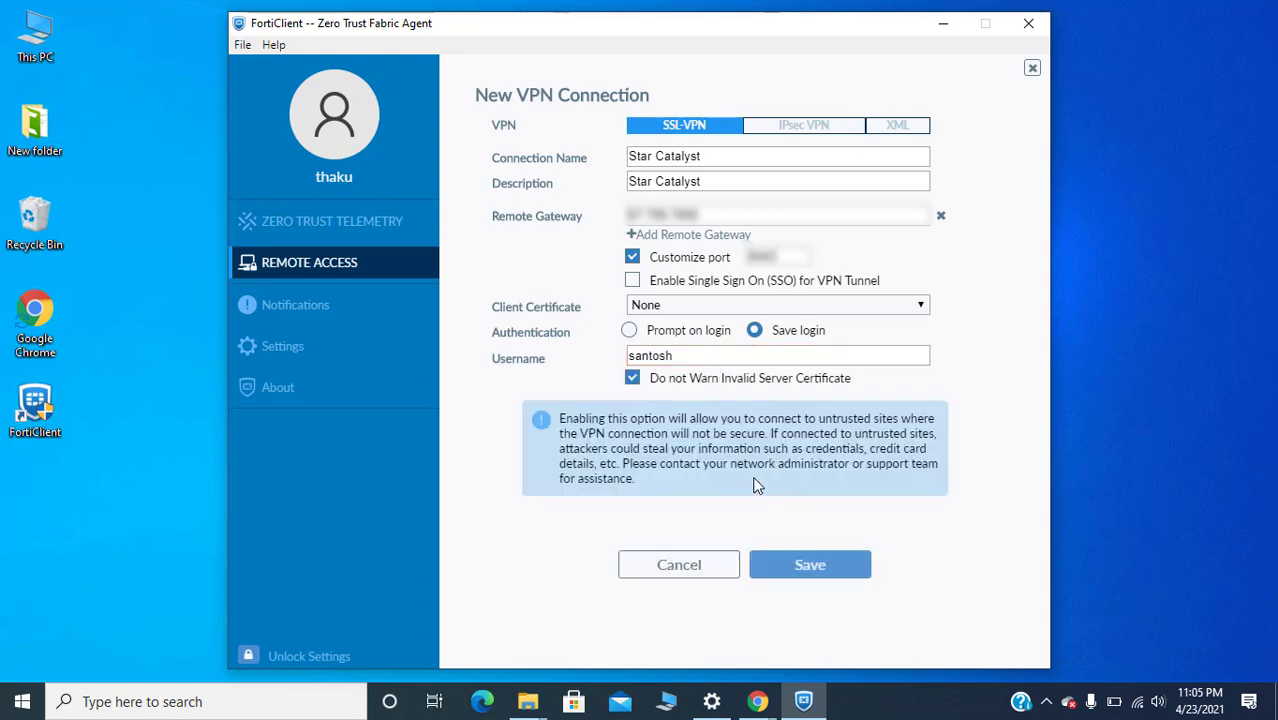
pyautogui.click(811, 566)
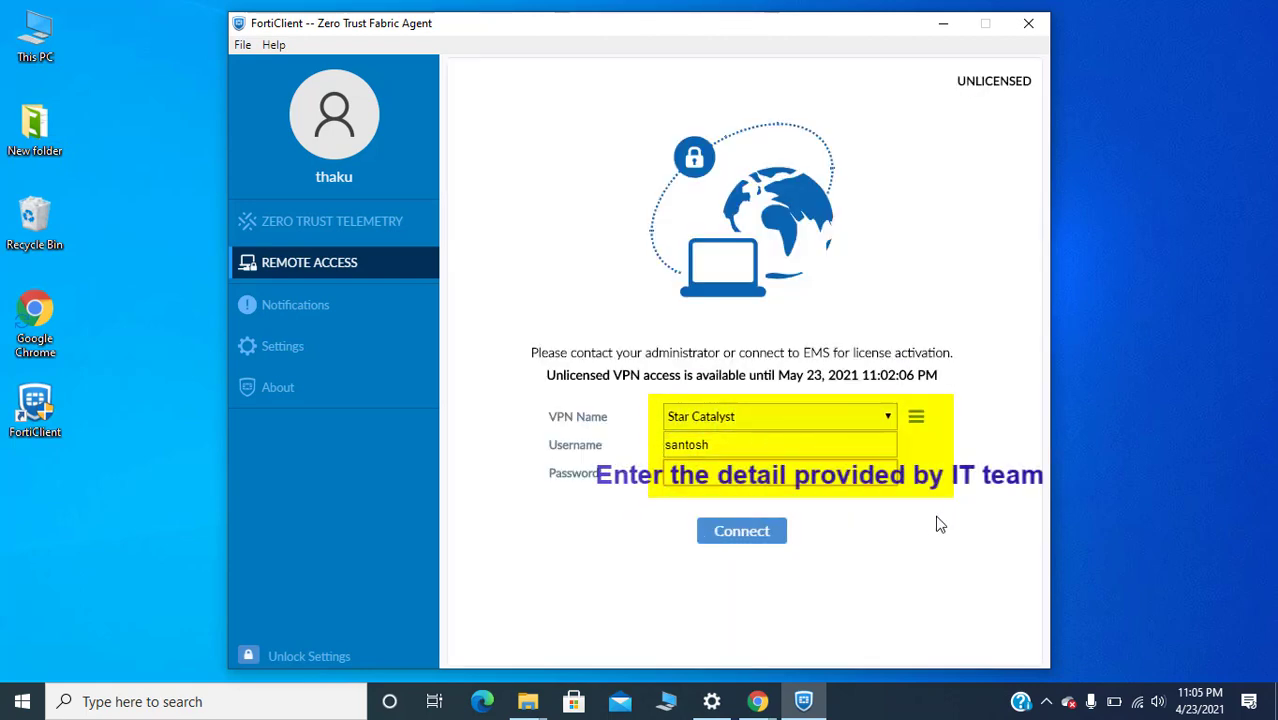
# Step: Enter the account password and connect to the Star Catalyst VPN
pyautogui.click(800, 481)
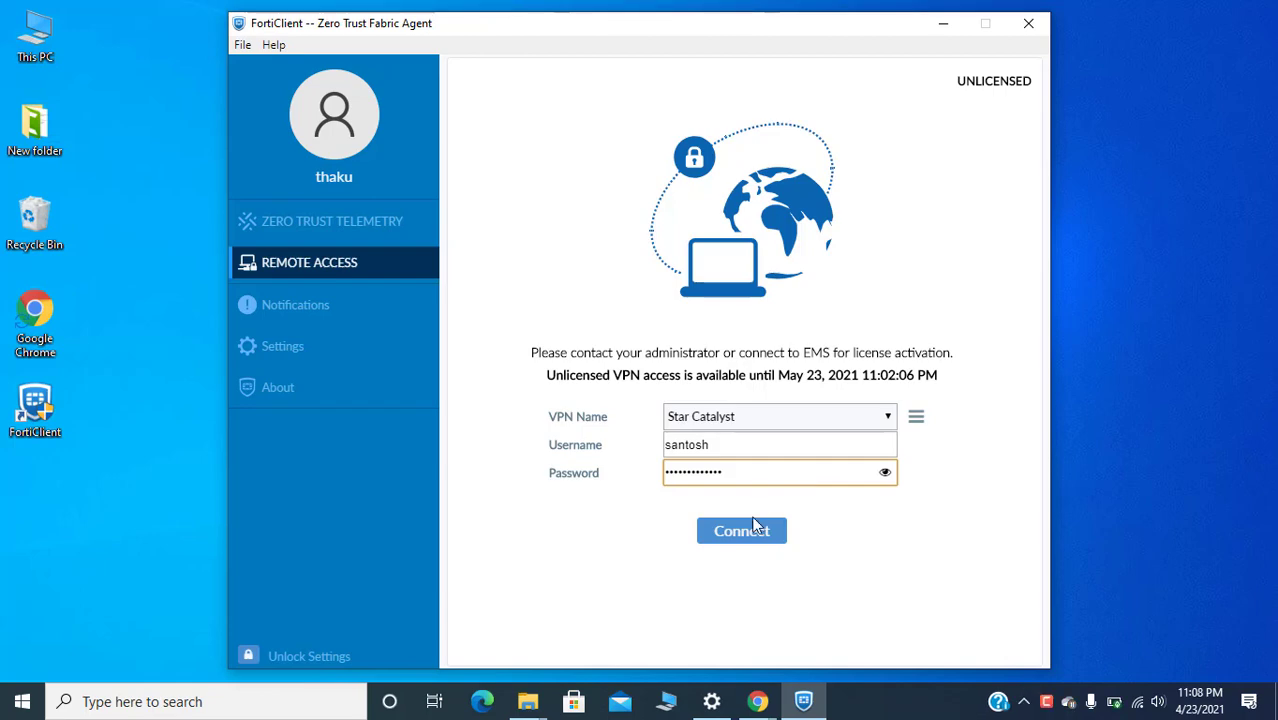
pyautogui.click(754, 527)
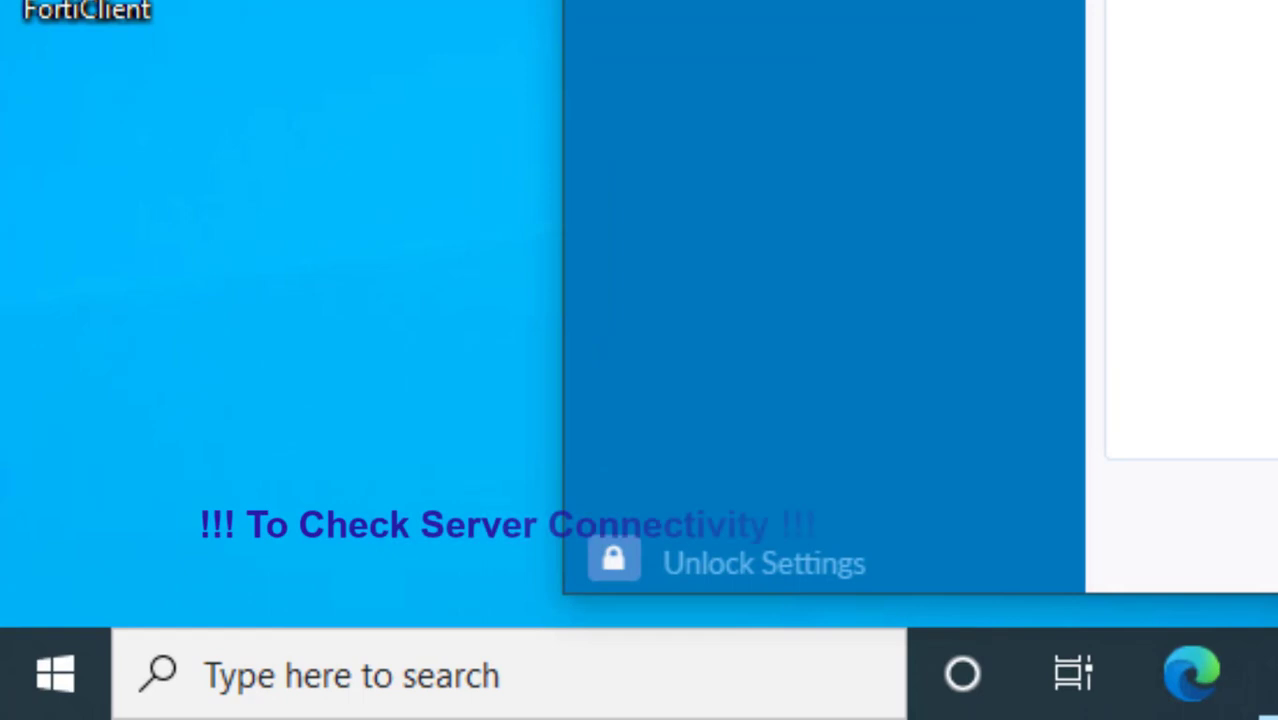
# Step: Open Command Prompt via a cmd search and ping 192.168.1.100
pyautogui.click(662, 674)
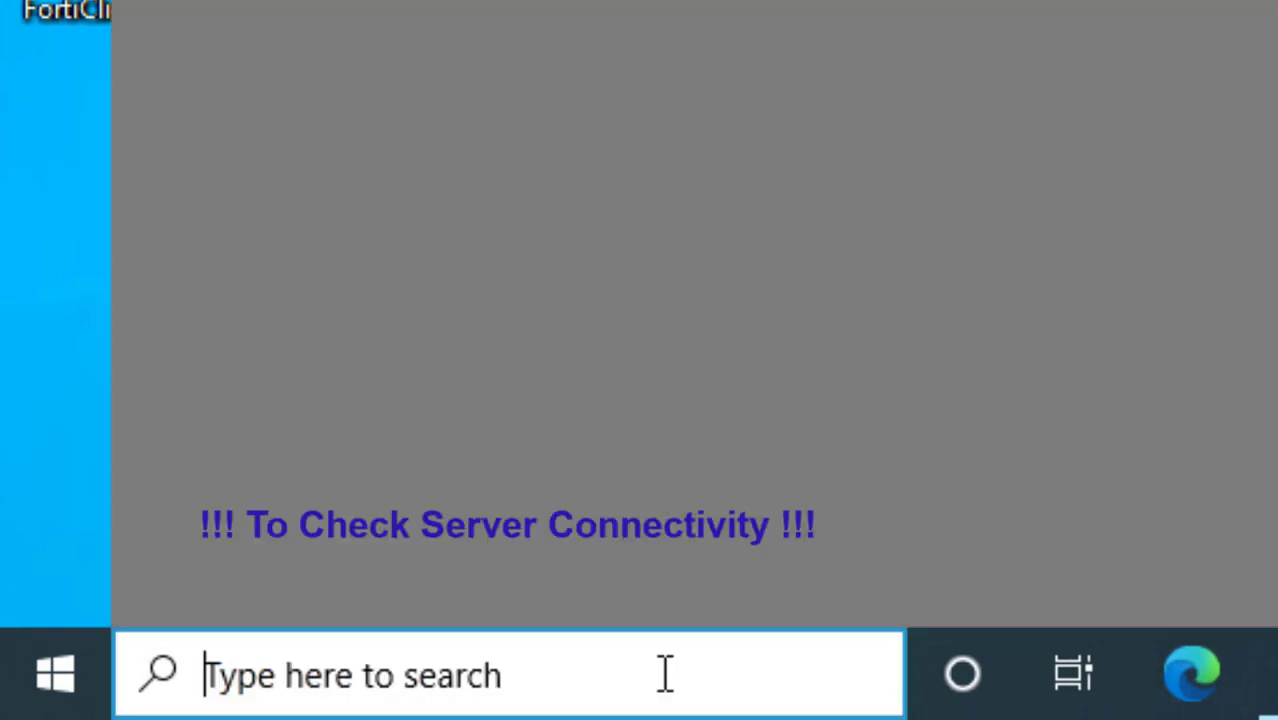
pyautogui.write('cmd')
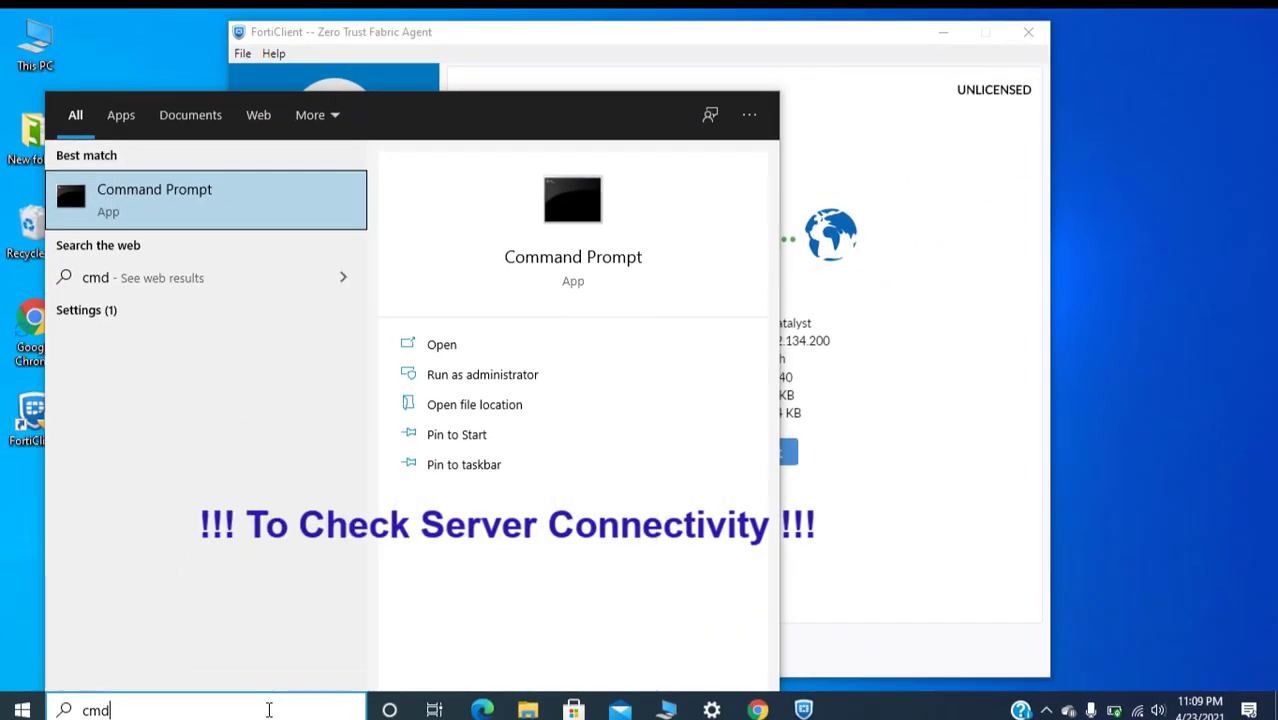
pyautogui.click(191, 212)
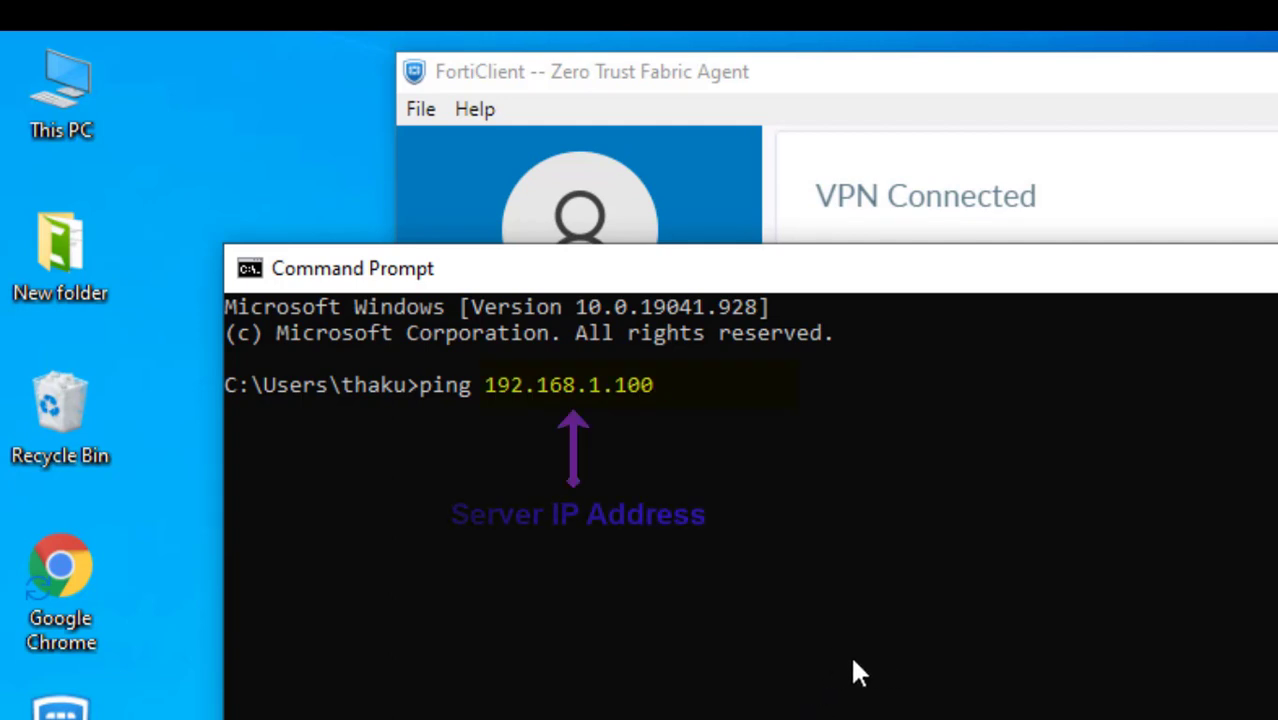
pyautogui.press('Return')
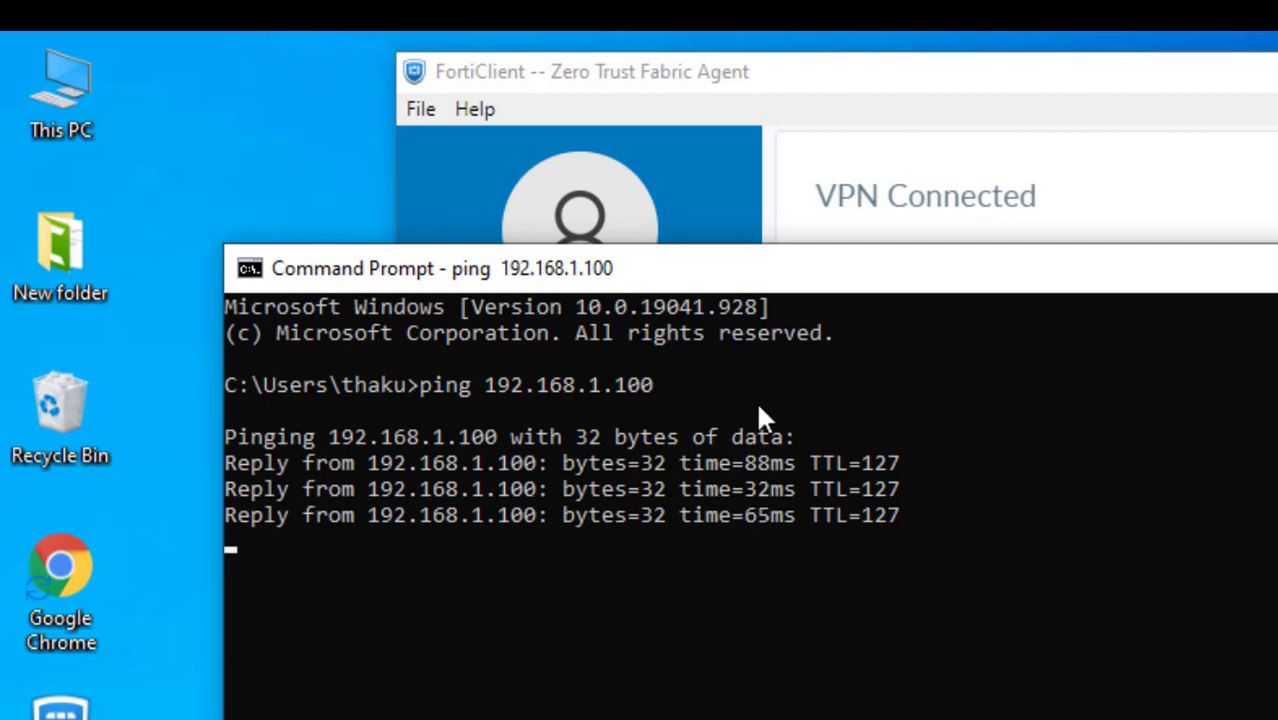
pyautogui.click(825, 514)
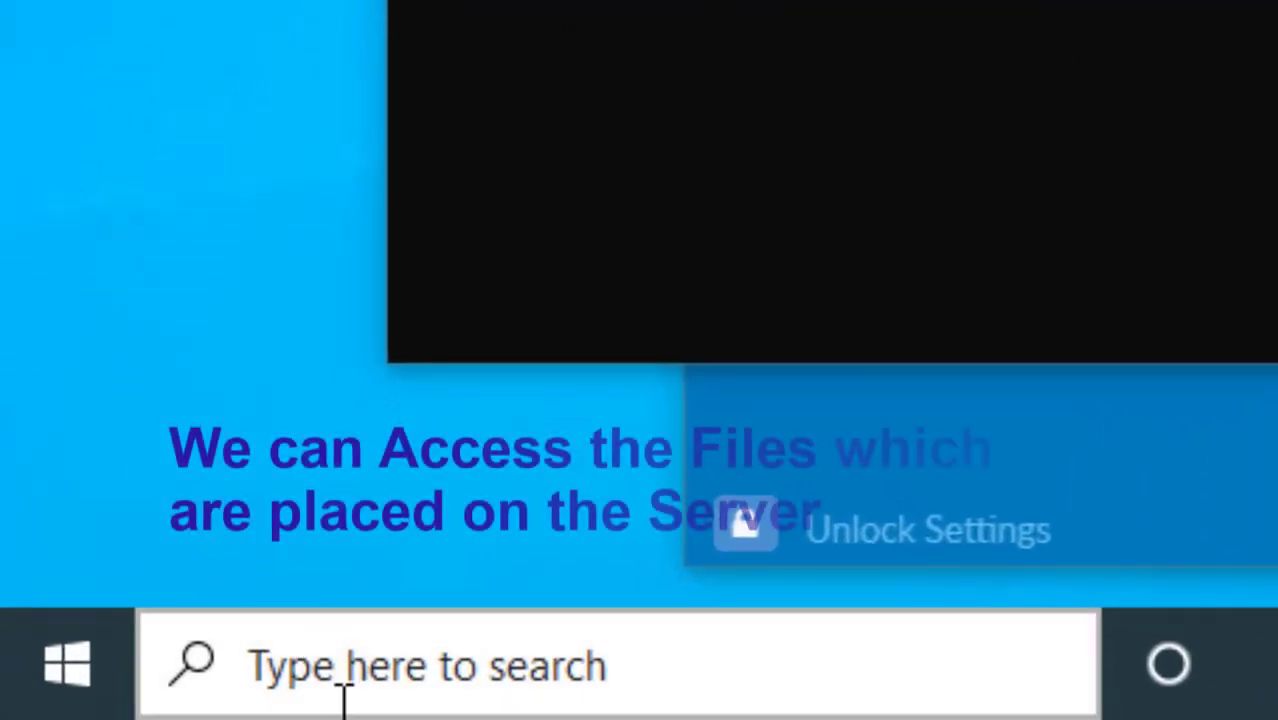
# Step: Open \\192.168.1.100 from the taskbar search and sign in with the network user name and password
pyautogui.click(114, 710)
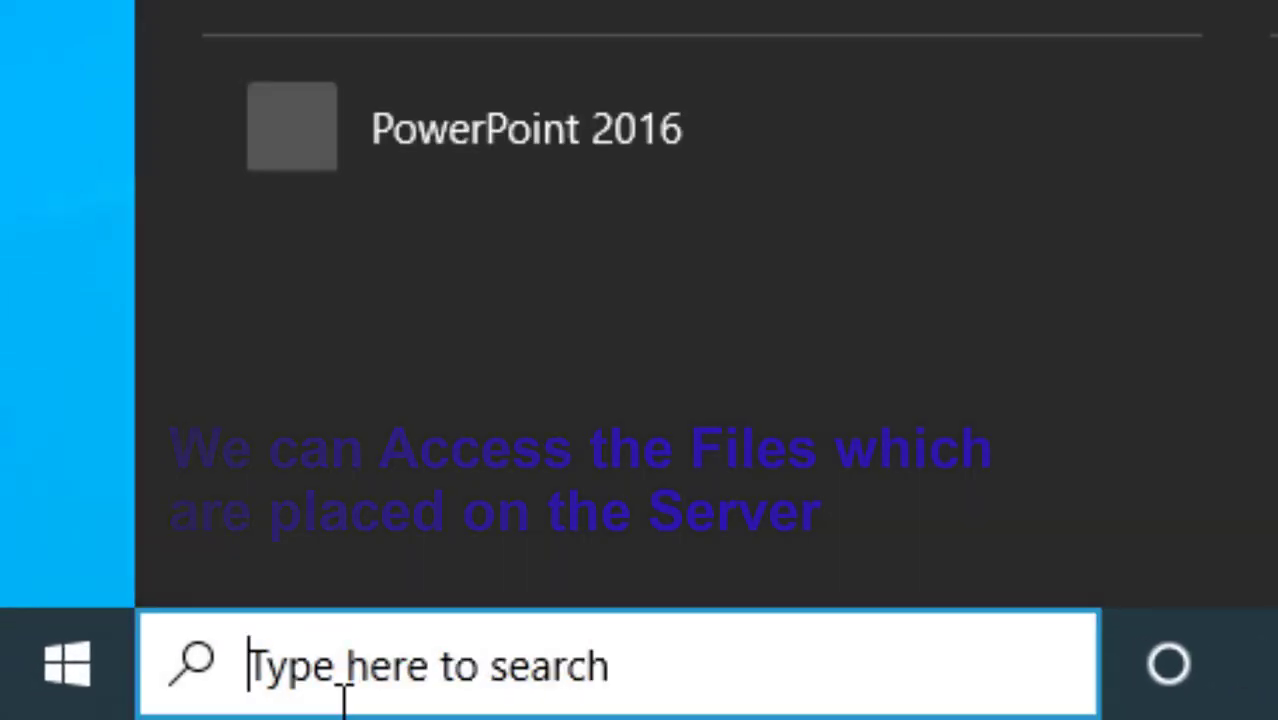
pyautogui.write('\\\\192.')
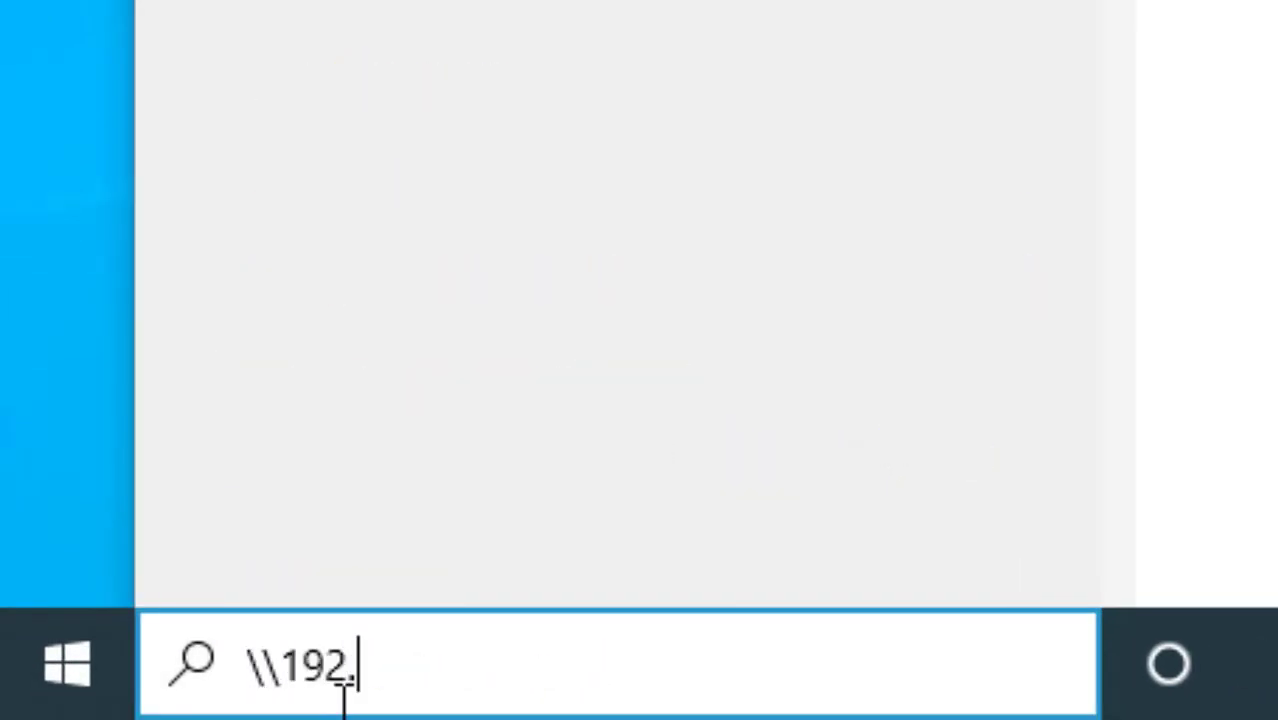
pyautogui.write('168.1.')
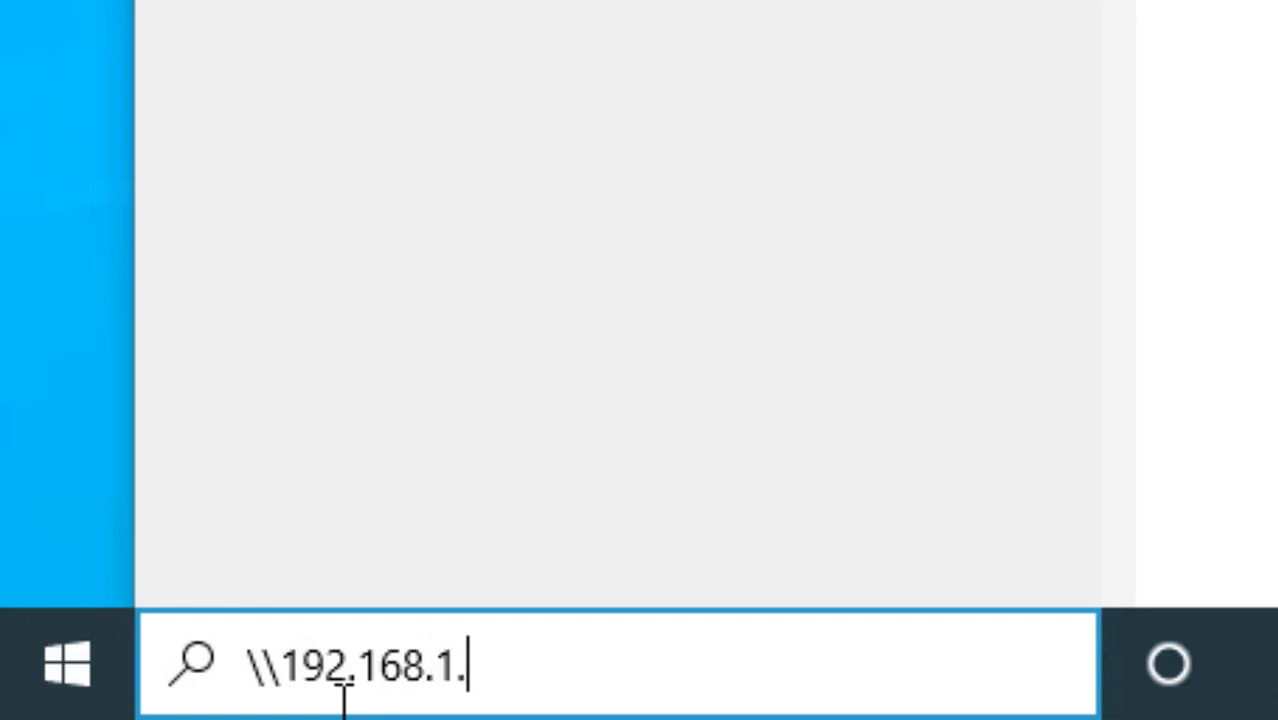
pyautogui.write('100')
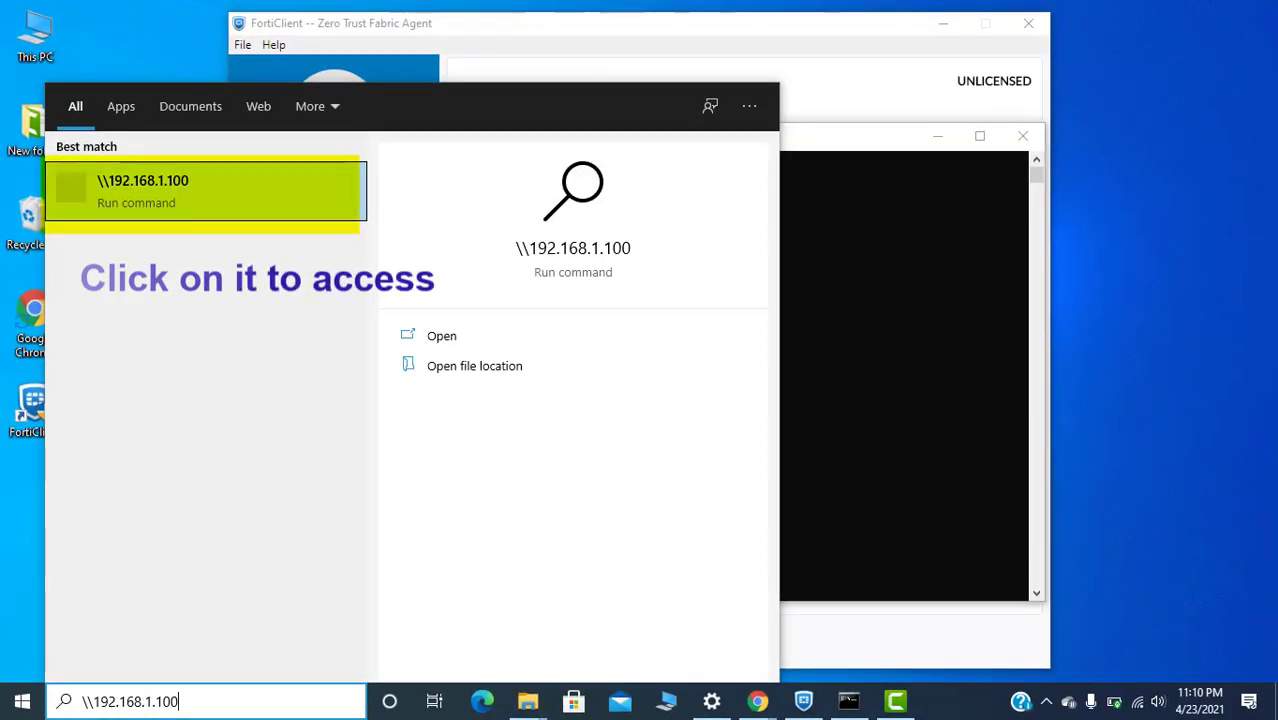
pyautogui.press('Return')
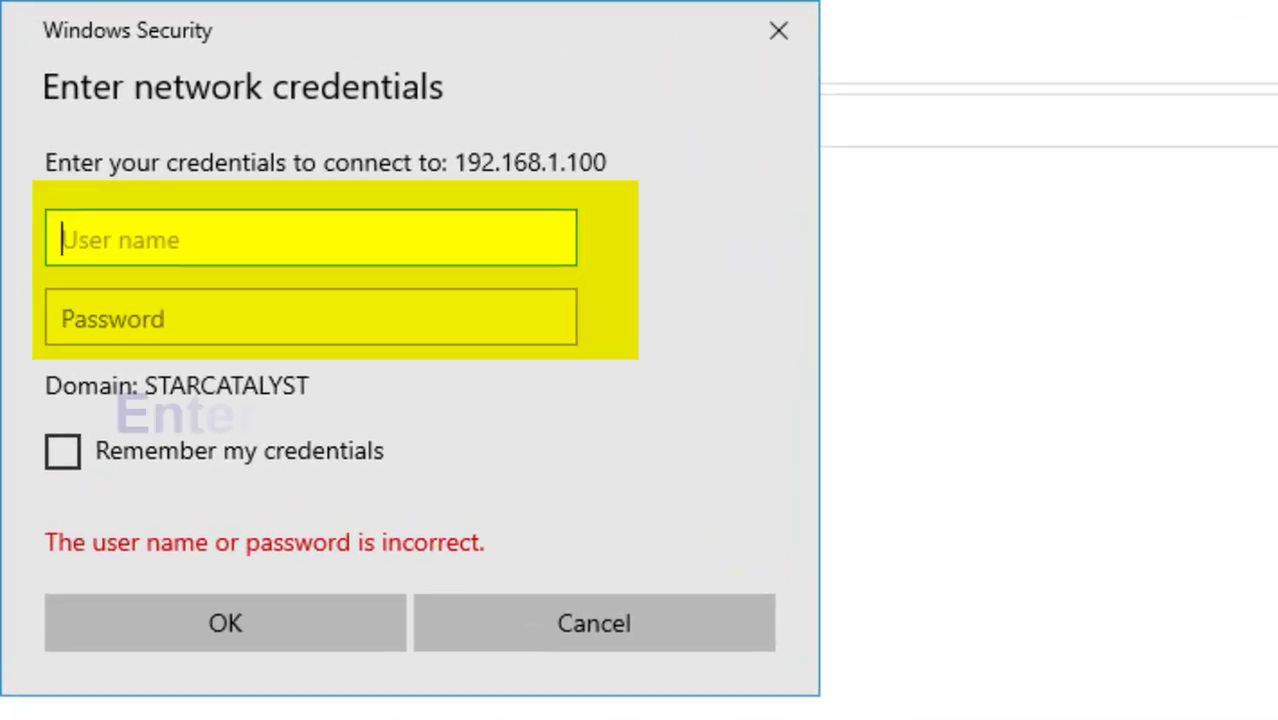
pyautogui.write('ad')
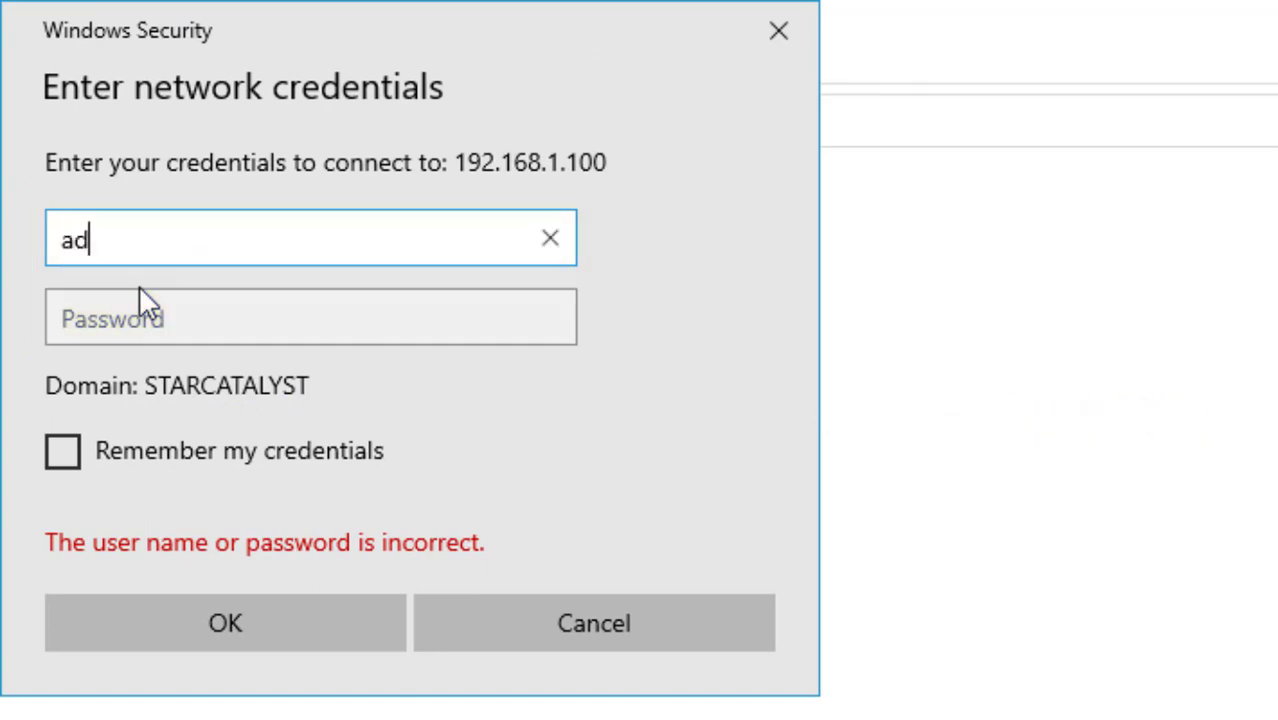
pyautogui.write('ministrato')
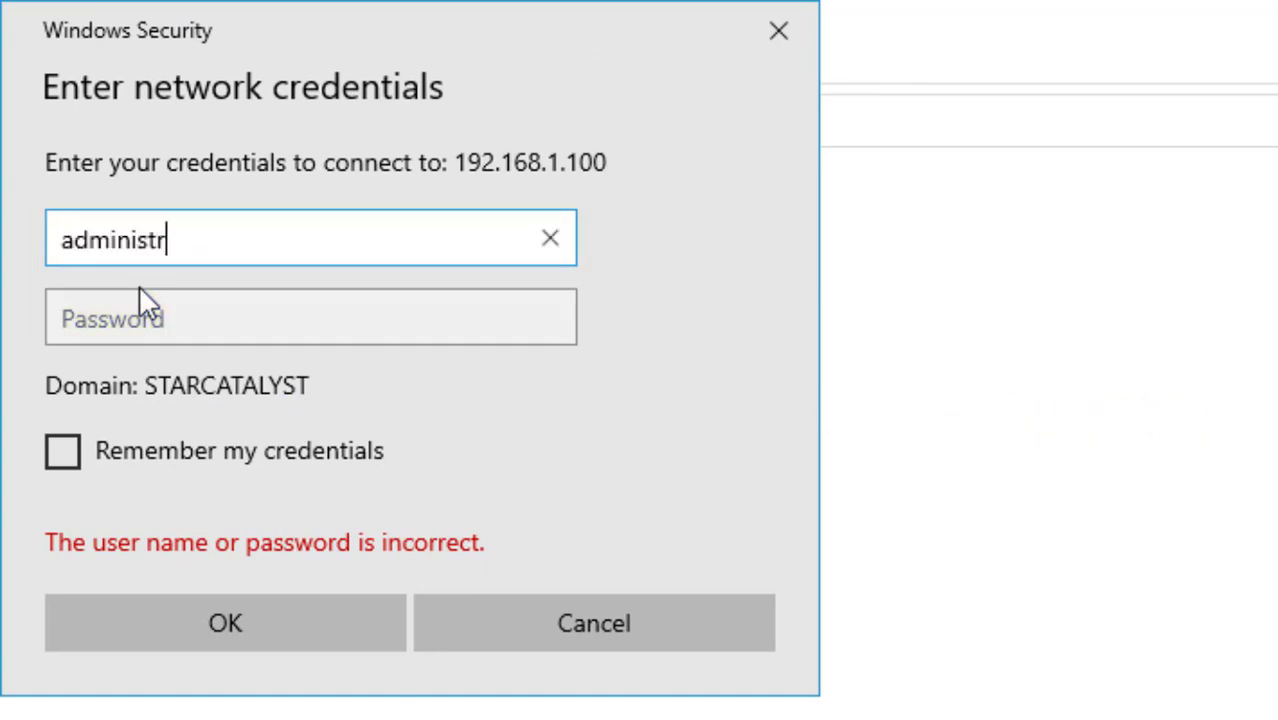
pyautogui.write('r')
pyautogui.press('Tab')
pyautogui.write('••')
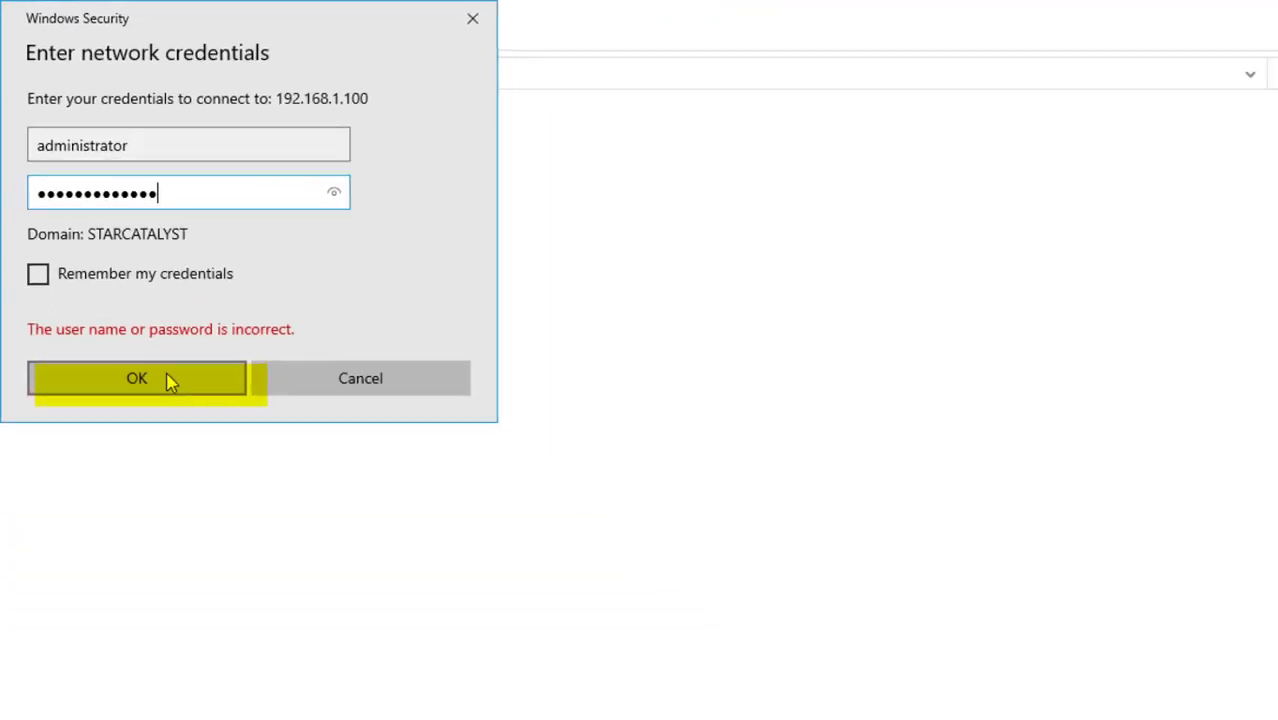
pyautogui.click(160, 623)
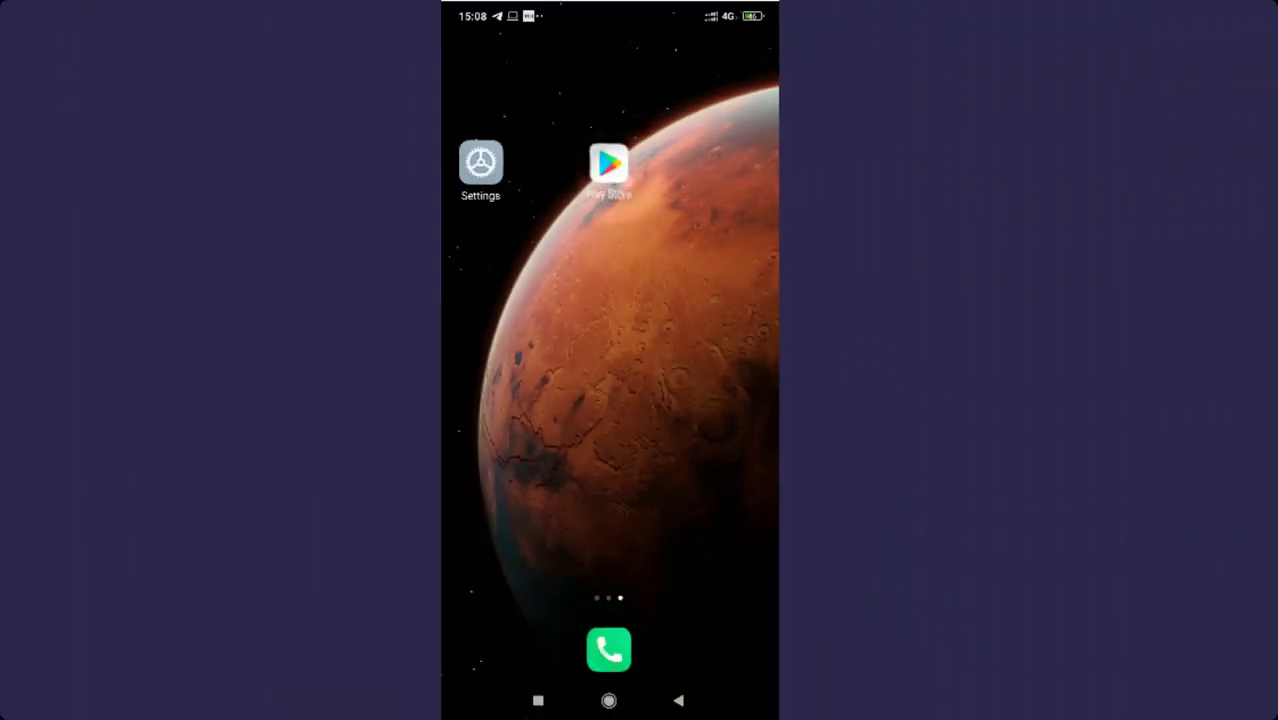
# Step: Search the Play Store for 'fortclient v' and install Fortinet's FortiClient VPN
pyautogui.click(609, 163)
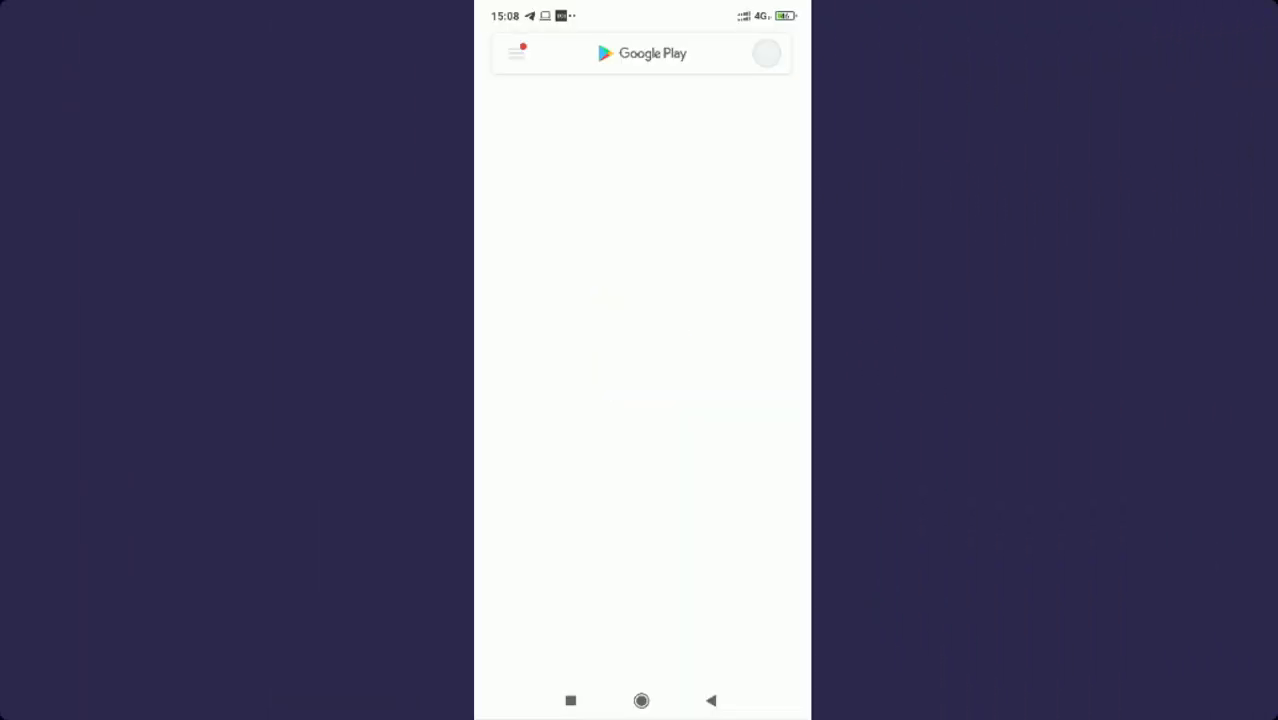
pyautogui.click(624, 51)
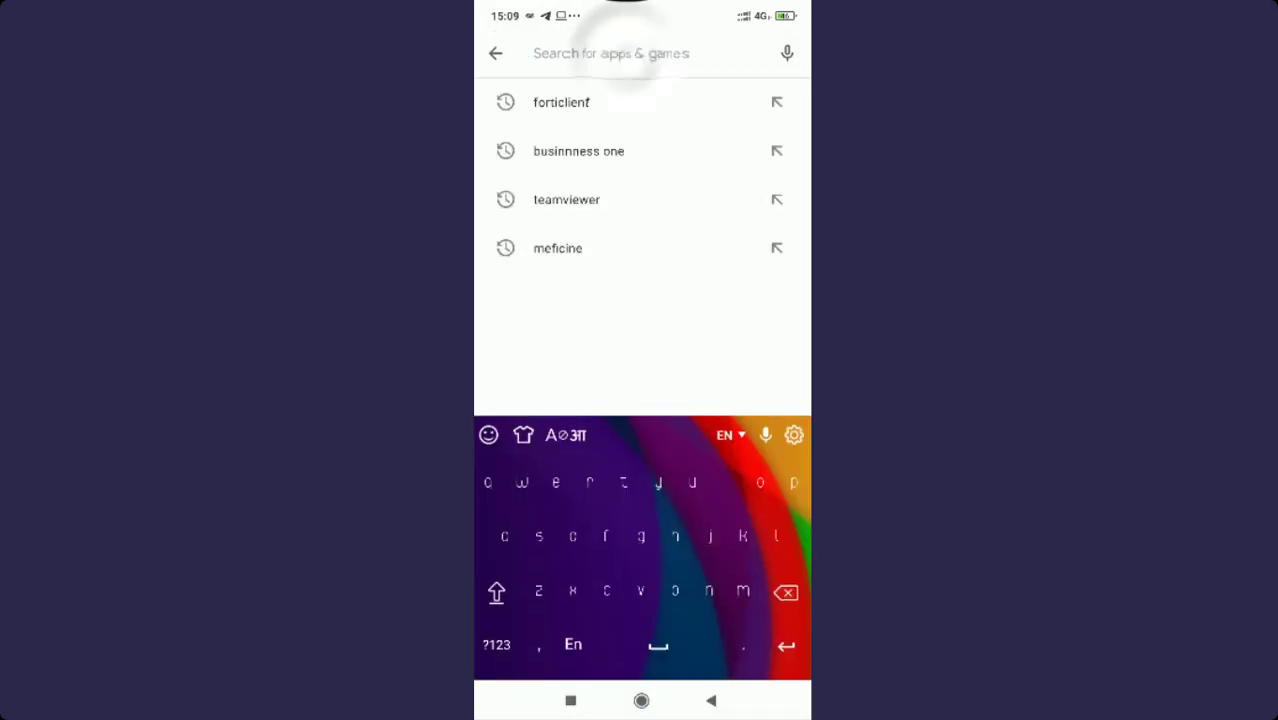
pyautogui.write('fort')
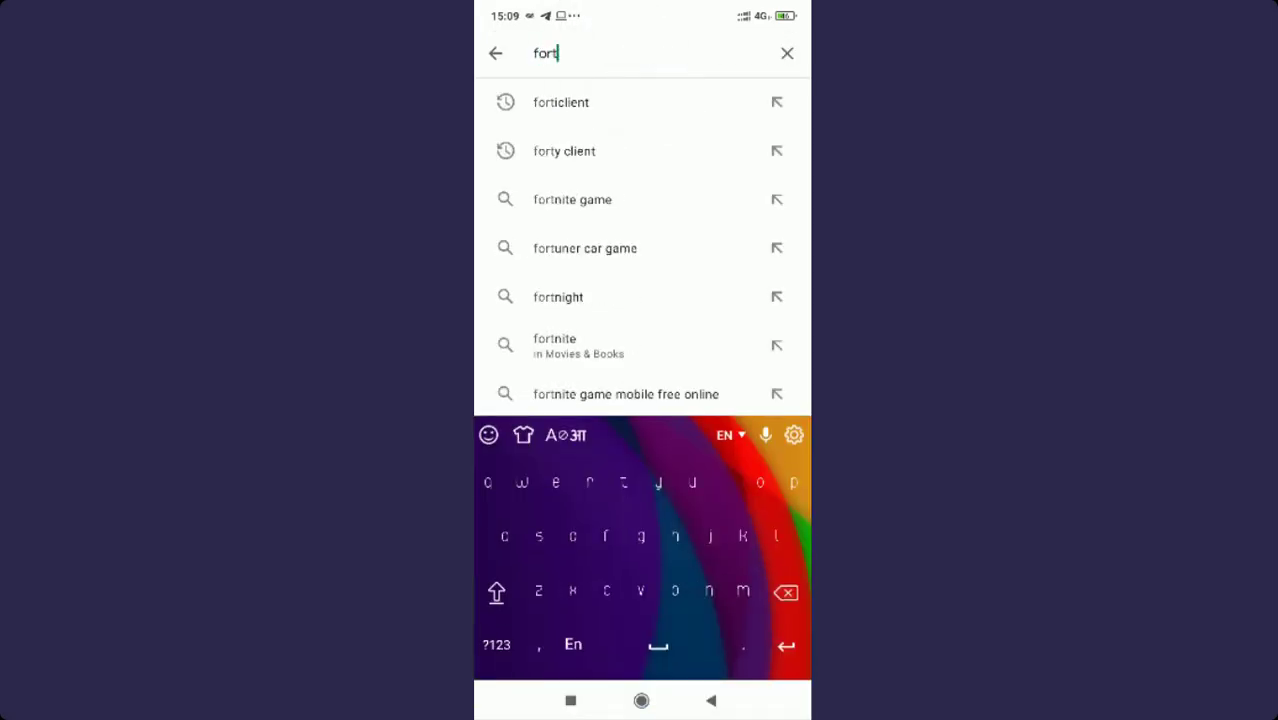
pyautogui.write('client')
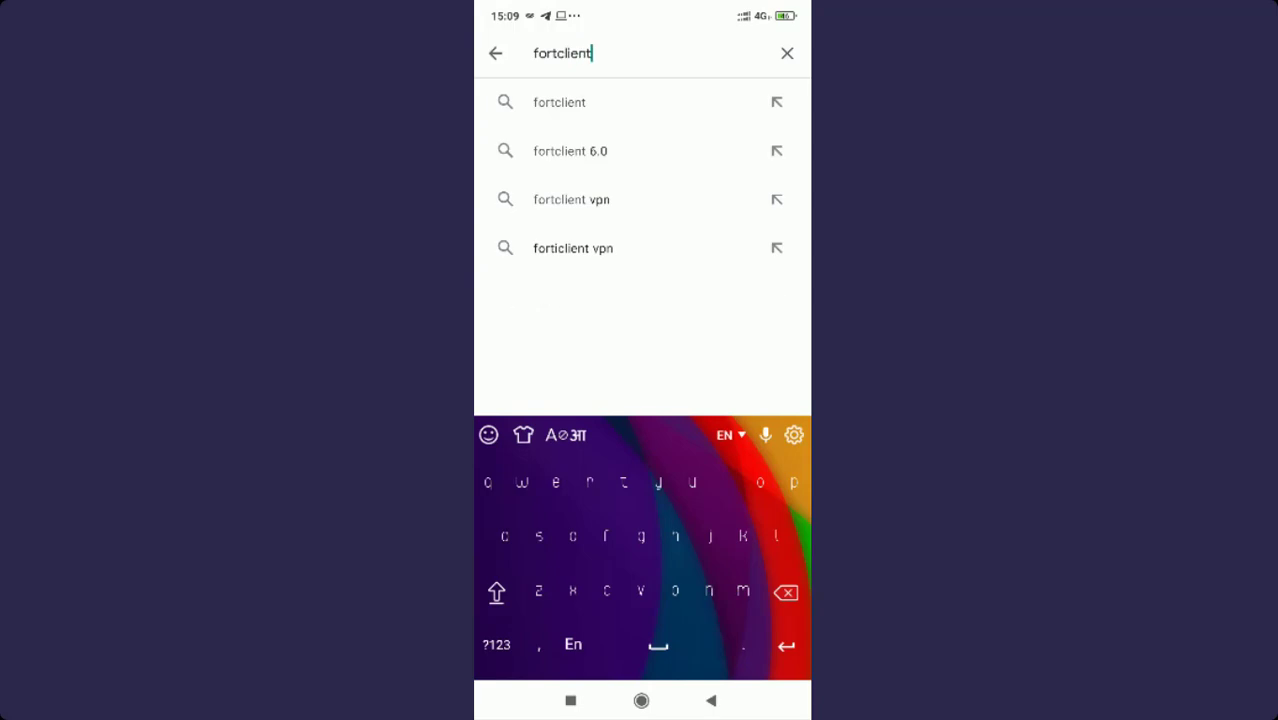
pyautogui.write(' v')
pyautogui.click(580, 146)
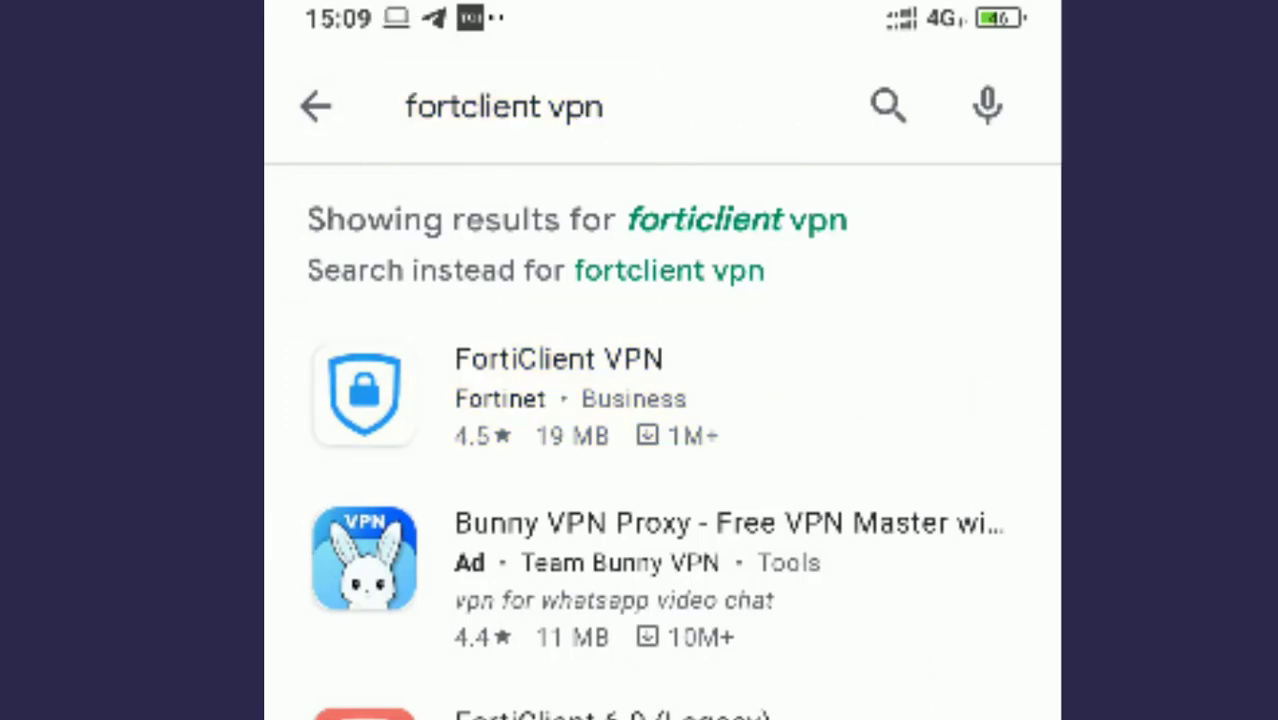
pyautogui.click(552, 345)
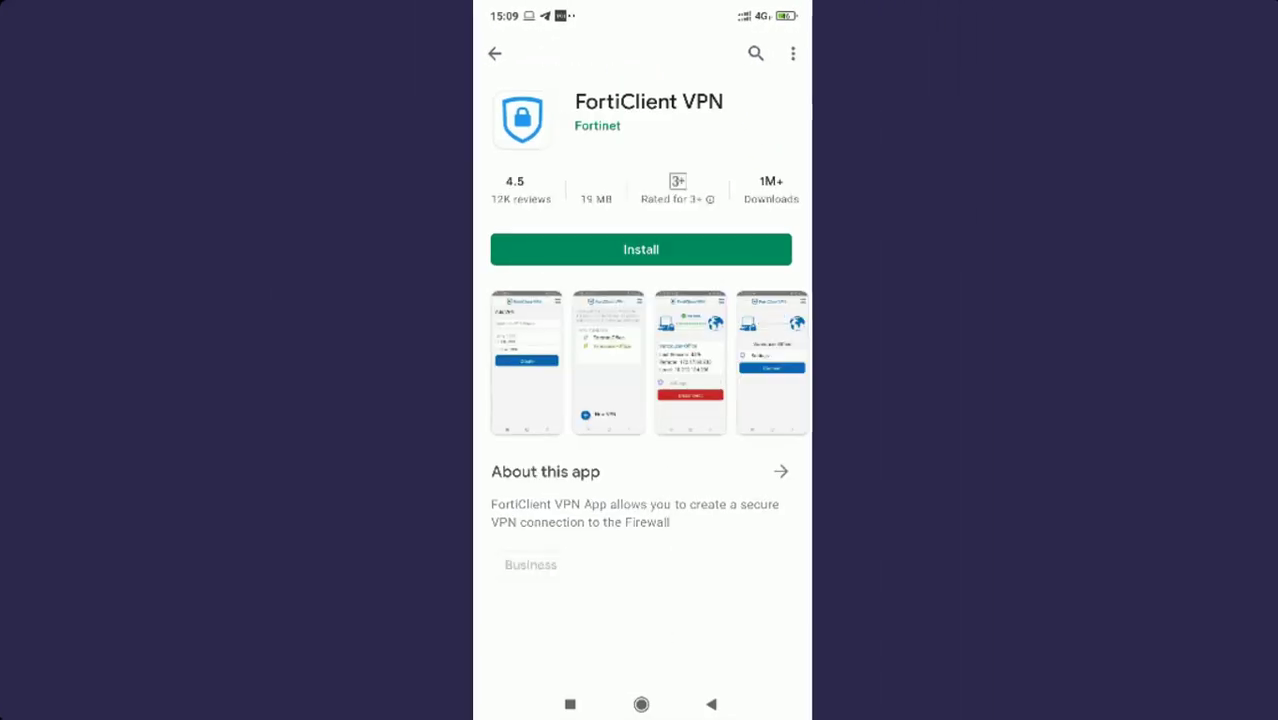
pyautogui.click(641, 249)
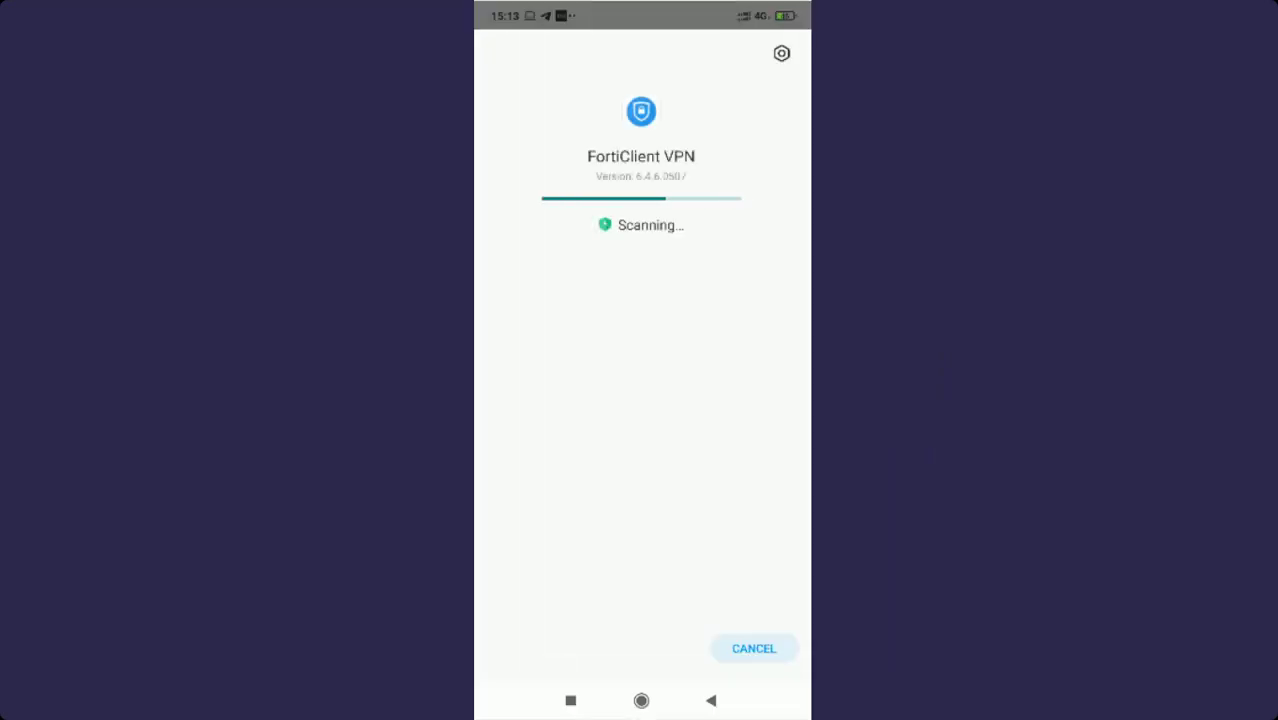
# Step: Launch FortiClient VPN, accept the welcome and permission notices, and allow storage access
pyautogui.click(755, 648)
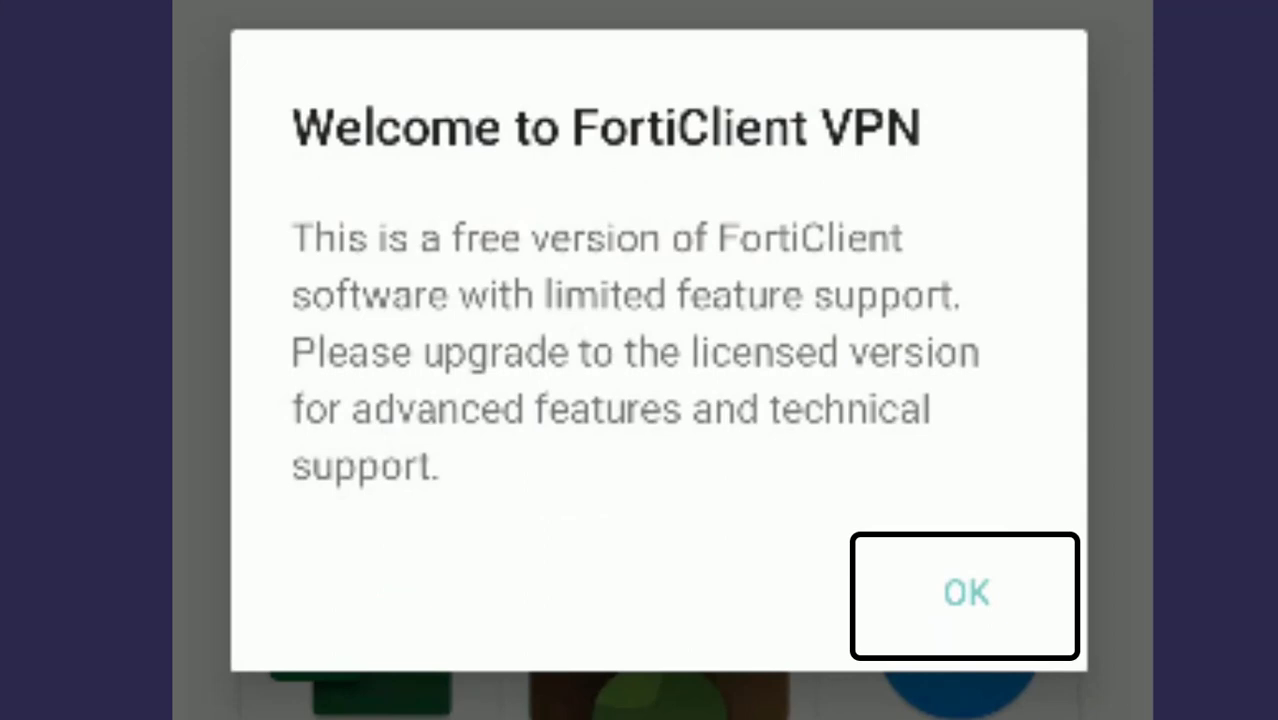
pyautogui.click(960, 590)
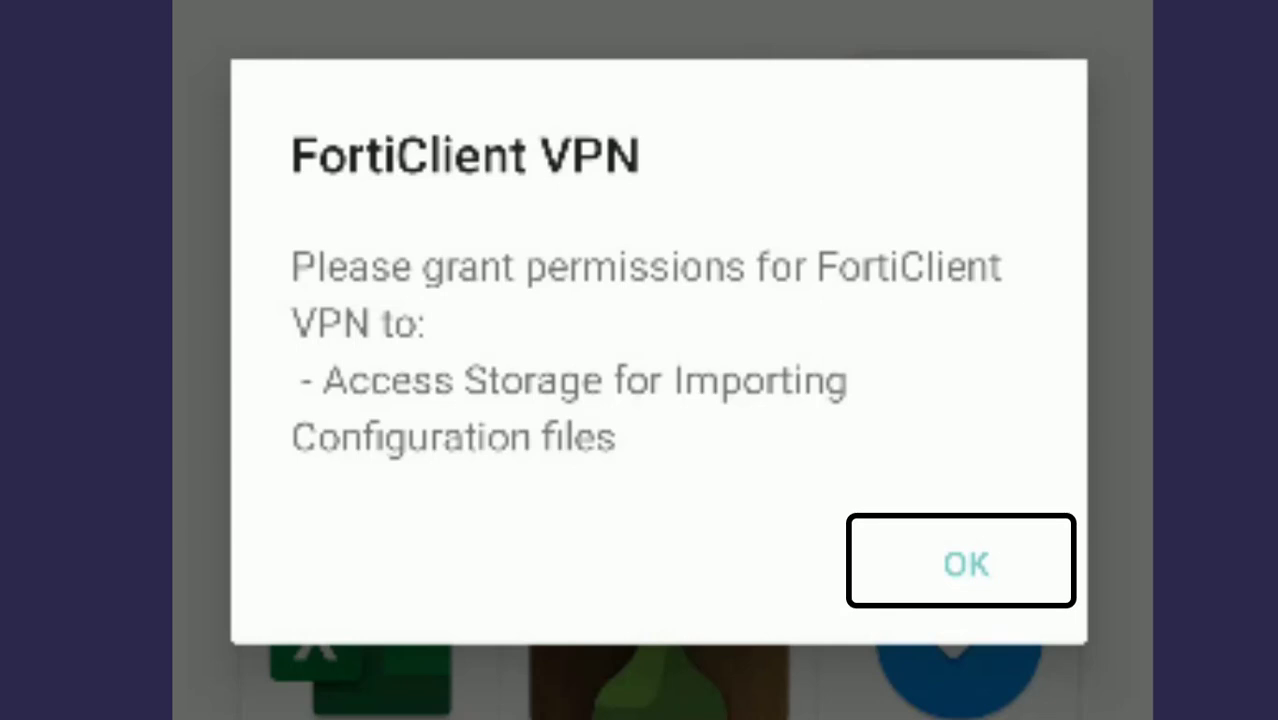
pyautogui.click(966, 563)
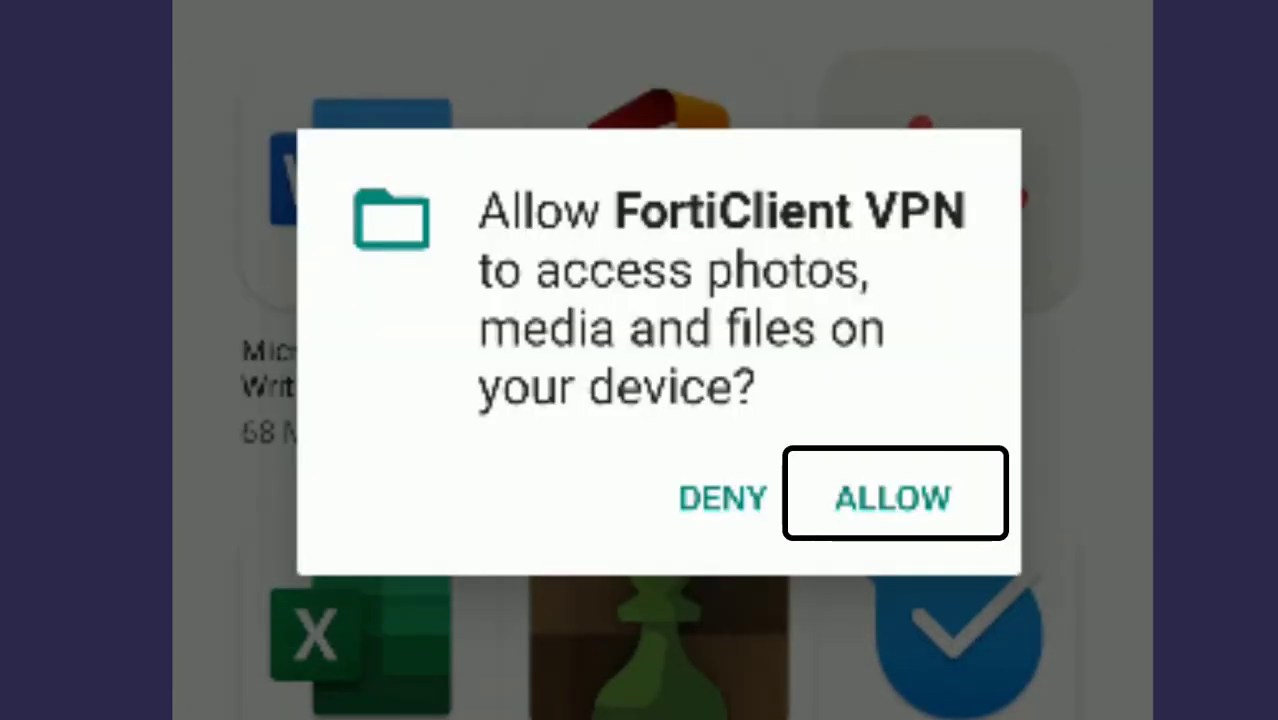
pyautogui.click(892, 498)
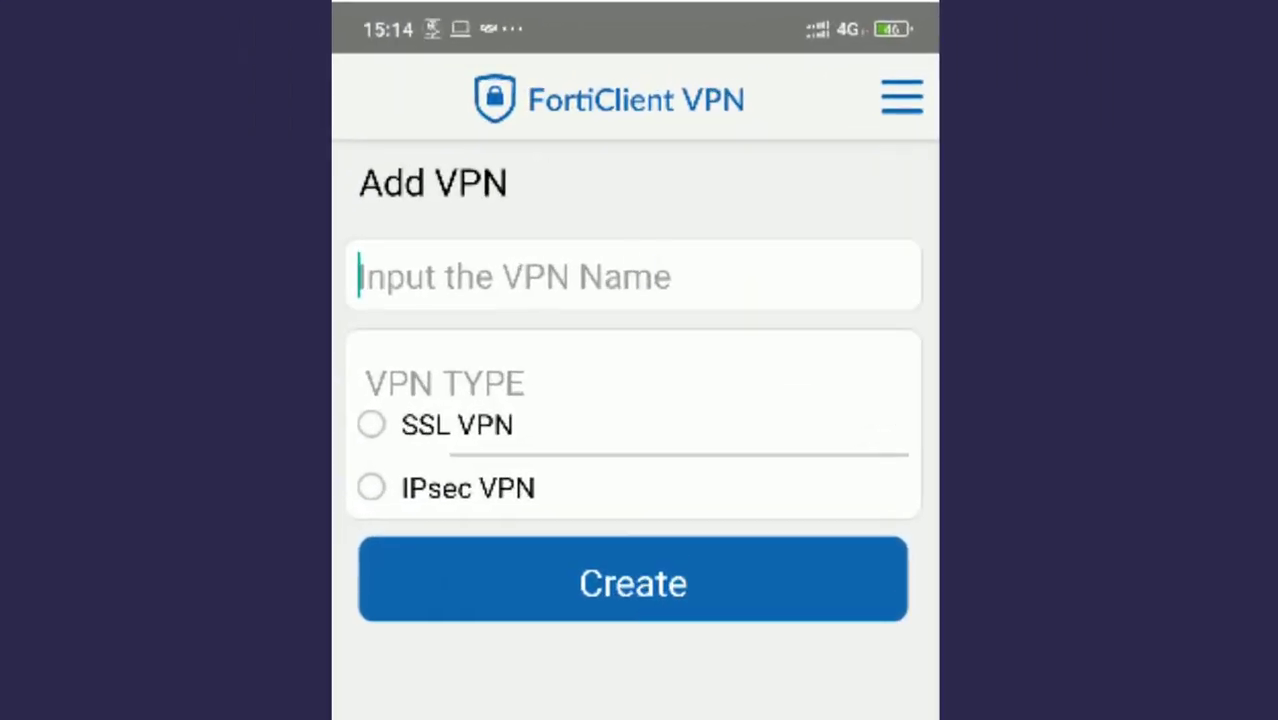
# Step: Create an SSL VPN profile named 'Star Catalyst'
pyautogui.write('Star Cata')
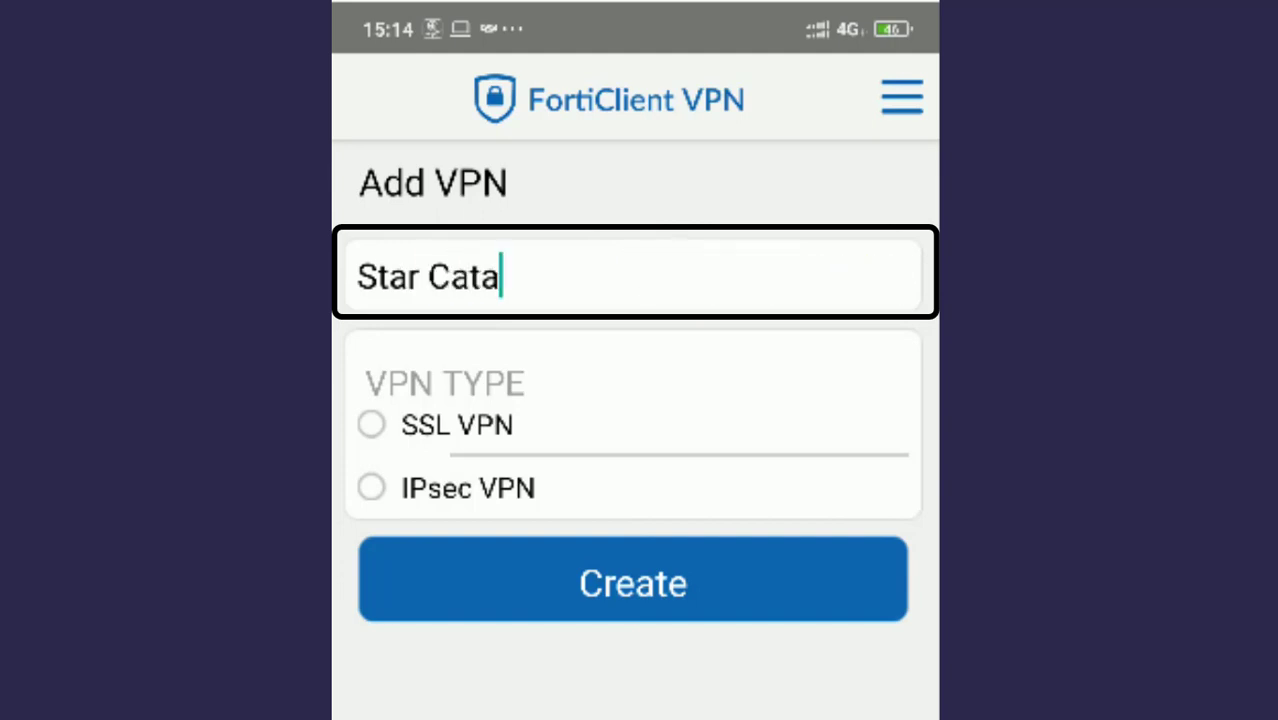
pyautogui.write('lyst')
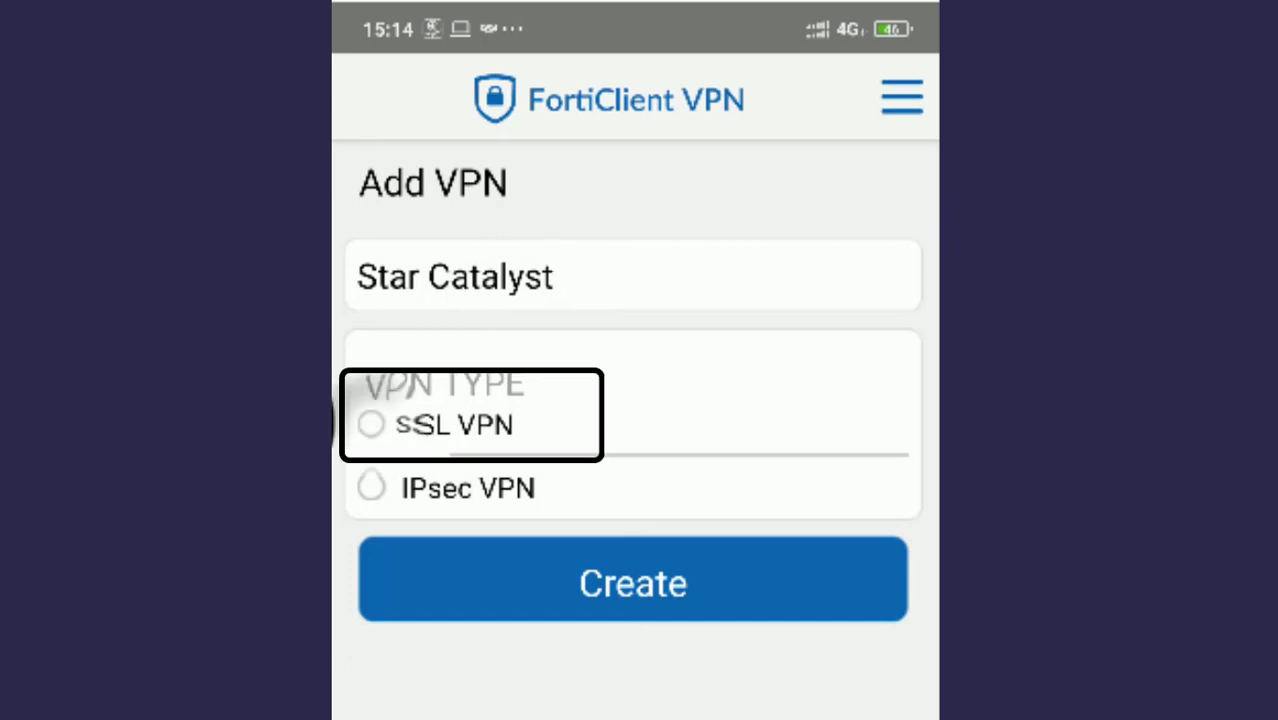
pyautogui.click(371, 424)
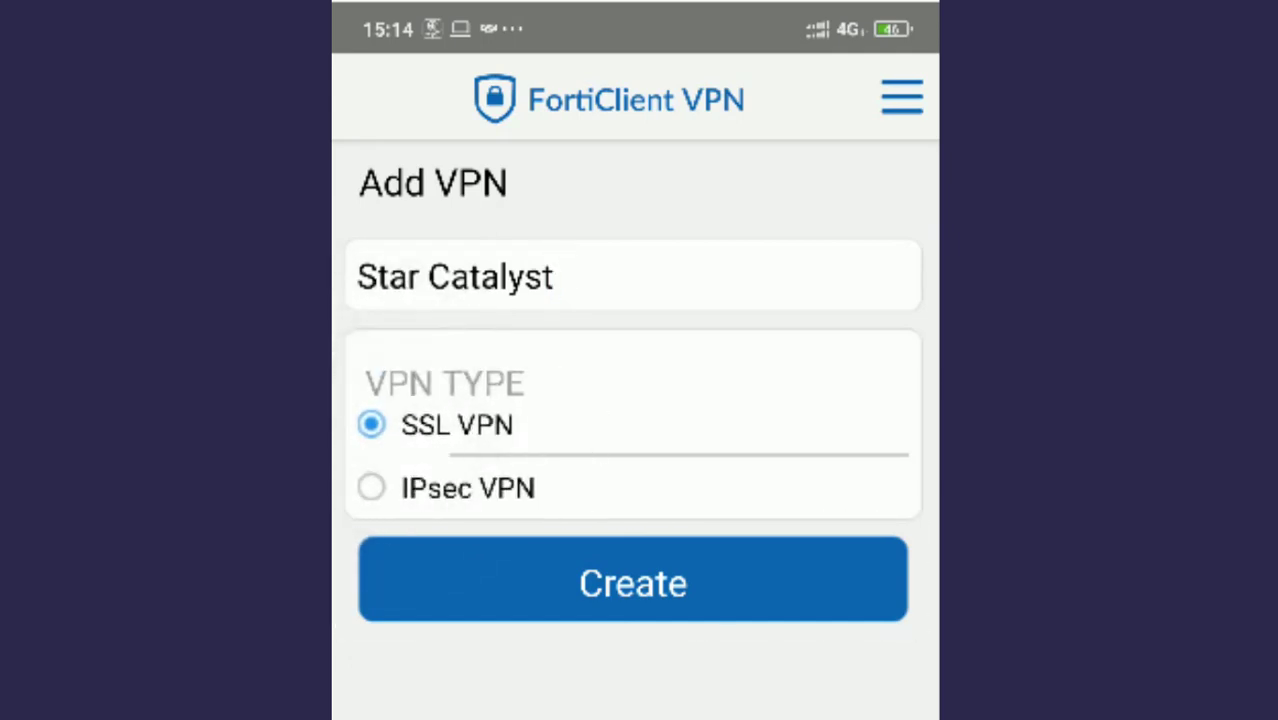
pyautogui.click(618, 600)
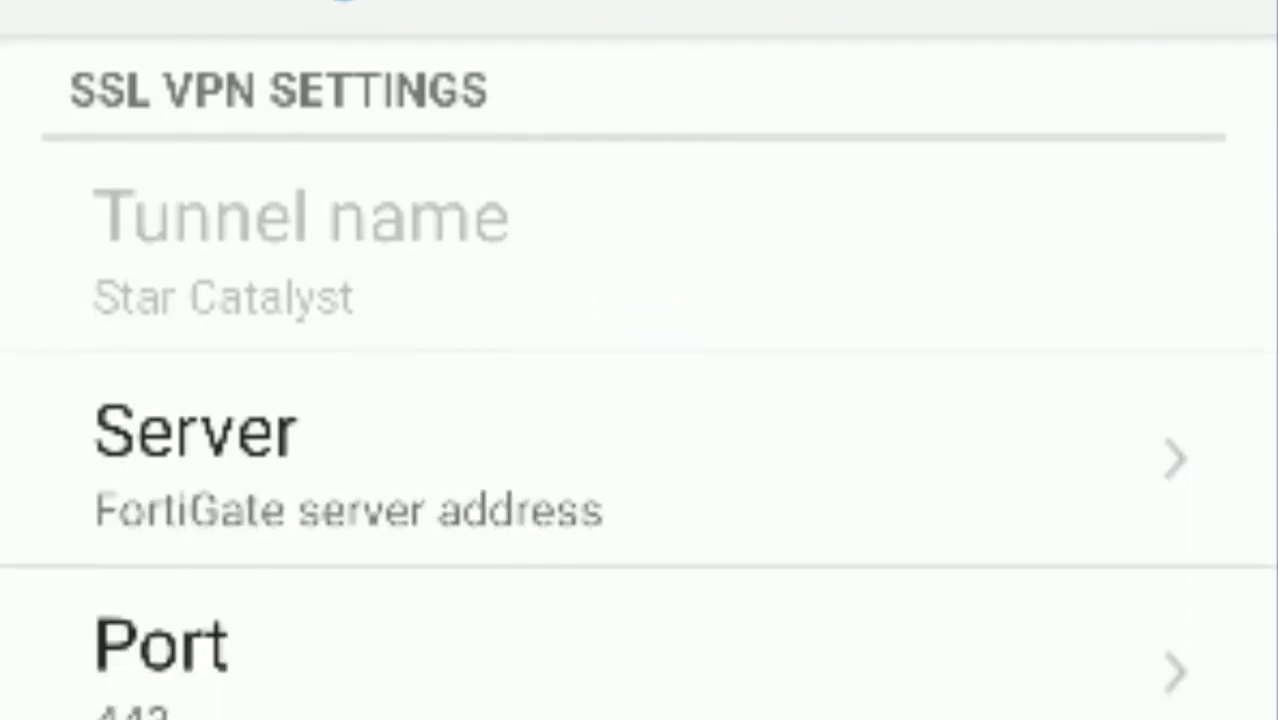
# Step: Set the Star Catalyst server address to 192.168.17.100
pyautogui.click(360, 440)
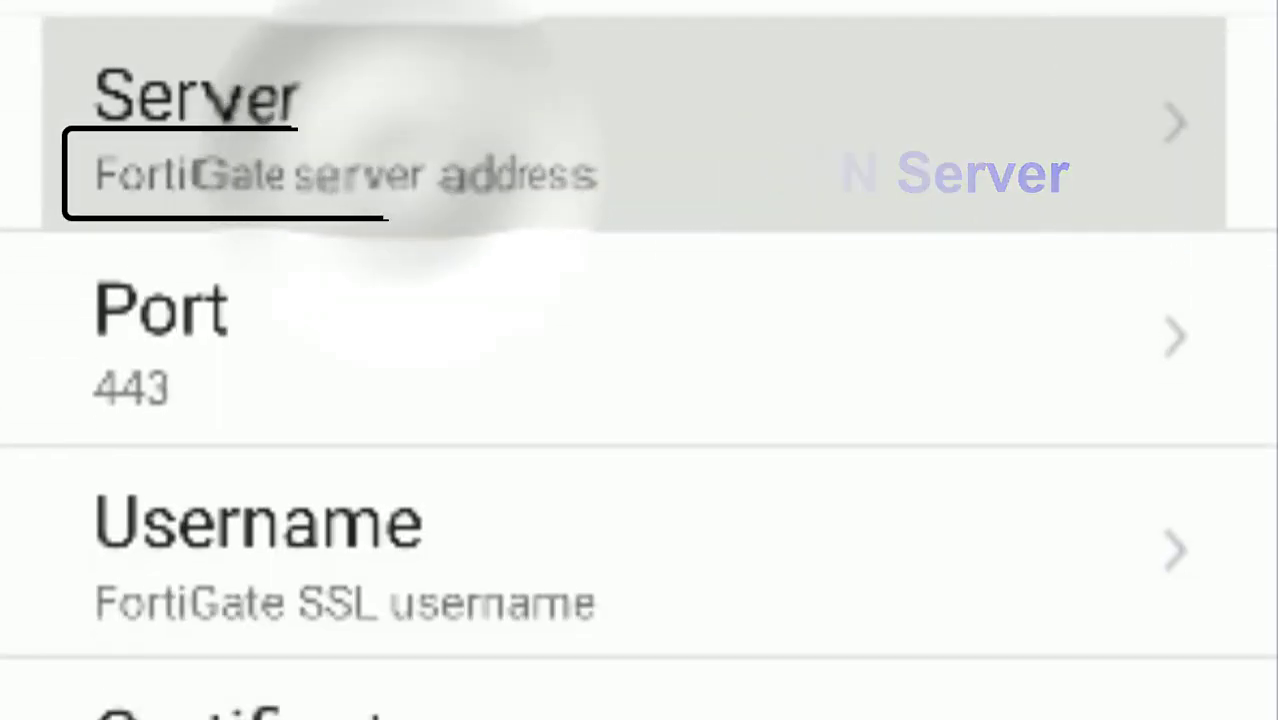
pyautogui.click(210, 210)
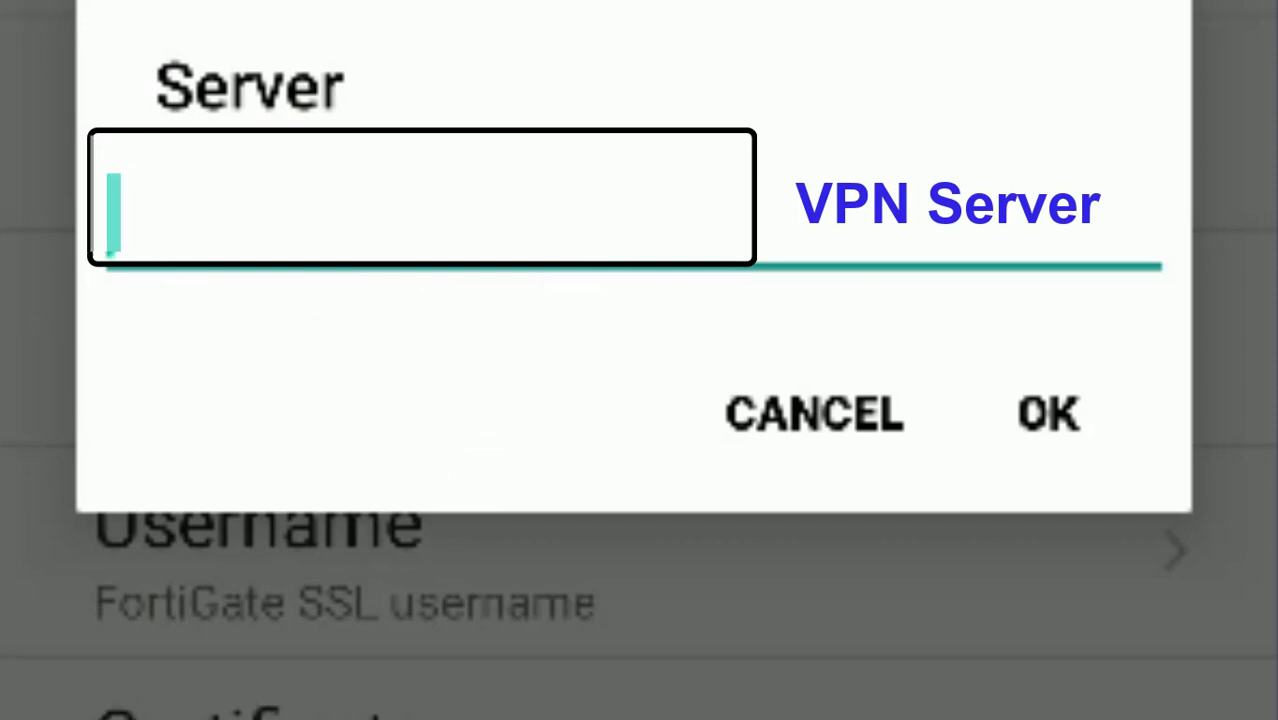
pyautogui.write('192.')
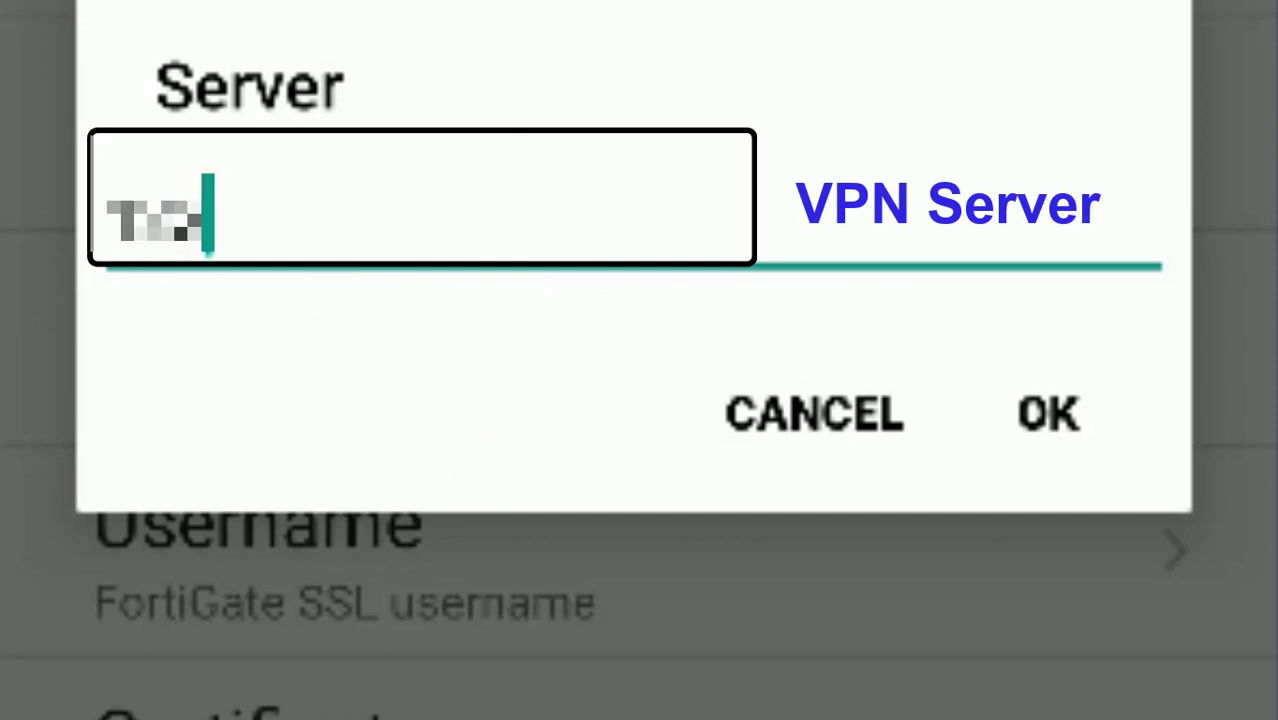
pyautogui.write('168')
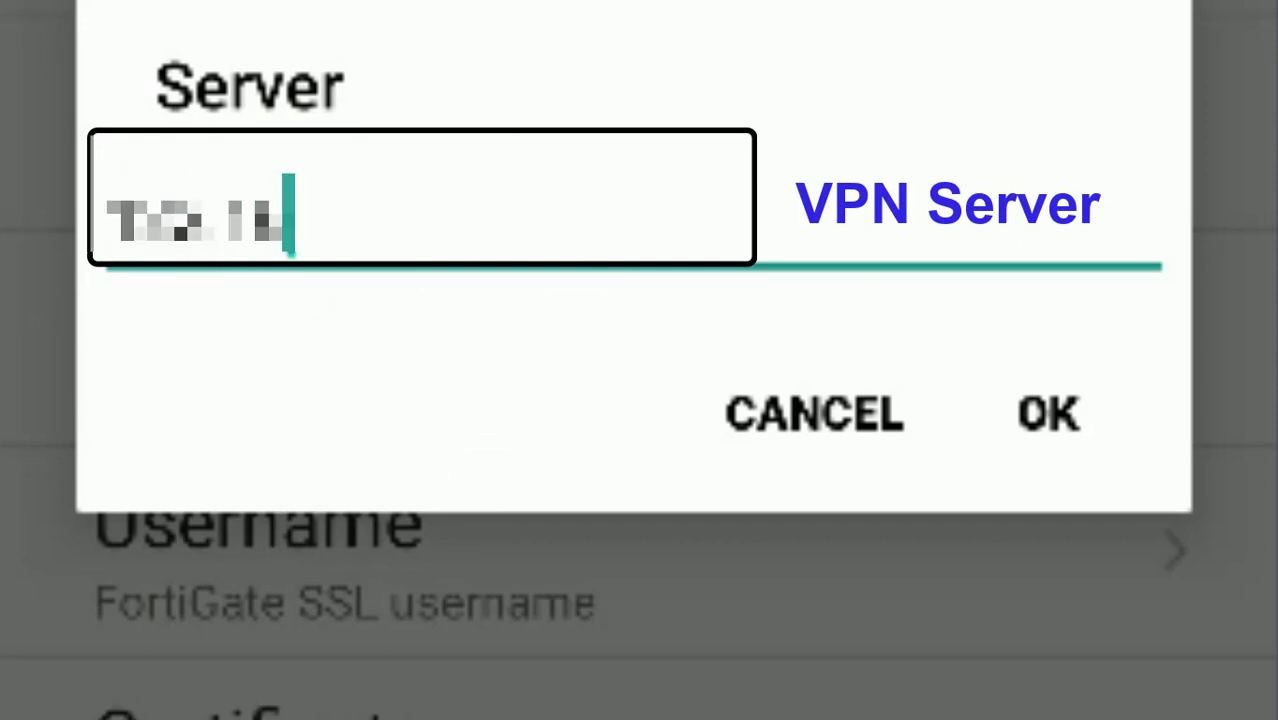
pyautogui.write('.')
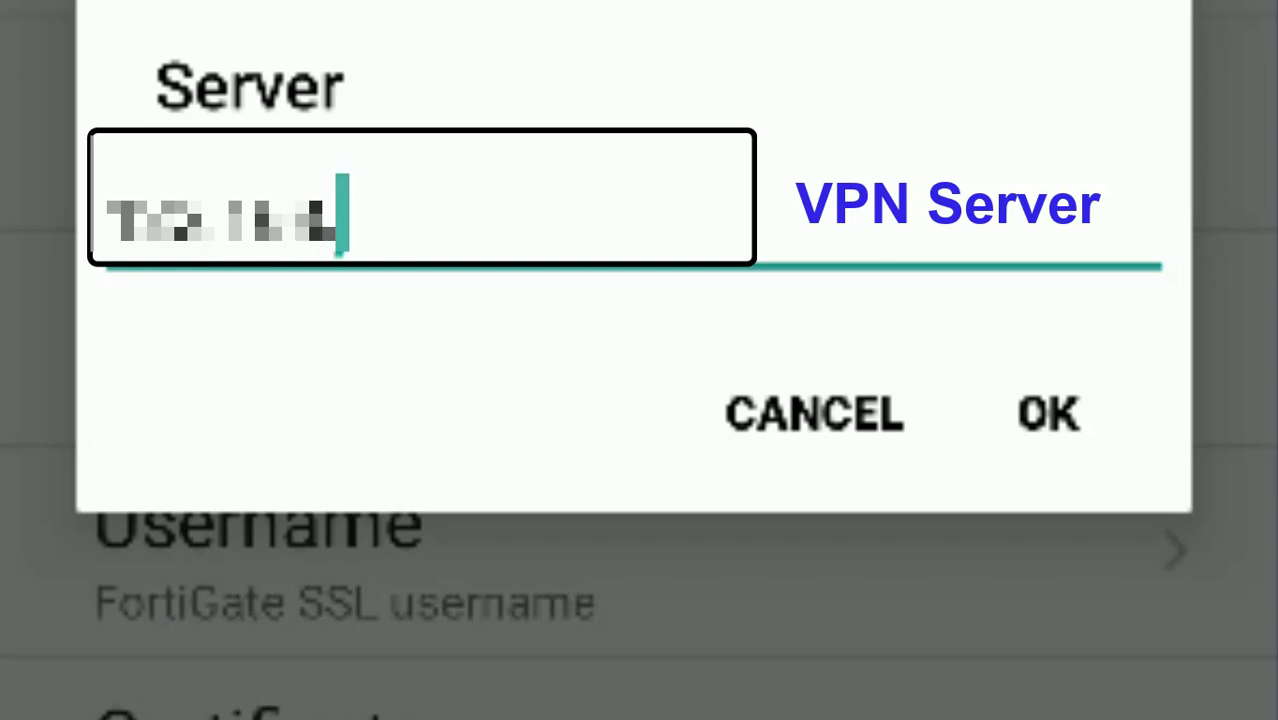
pyautogui.write('17')
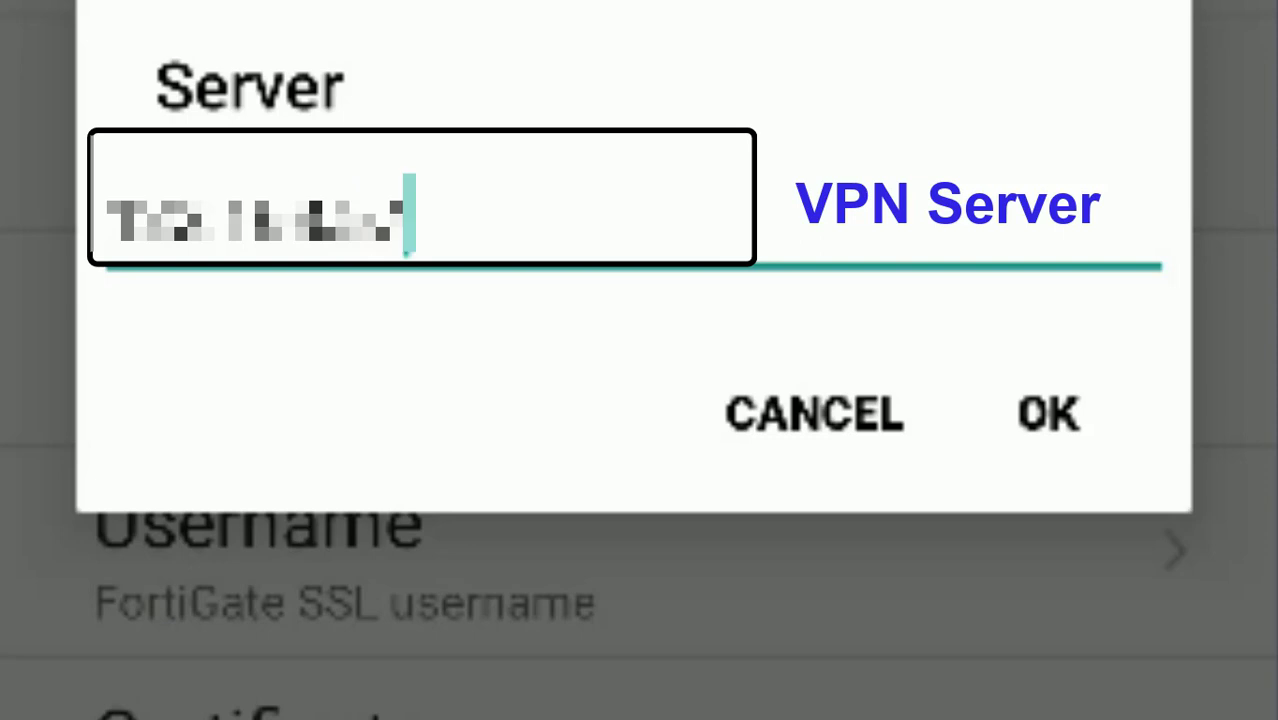
pyautogui.write('.100')
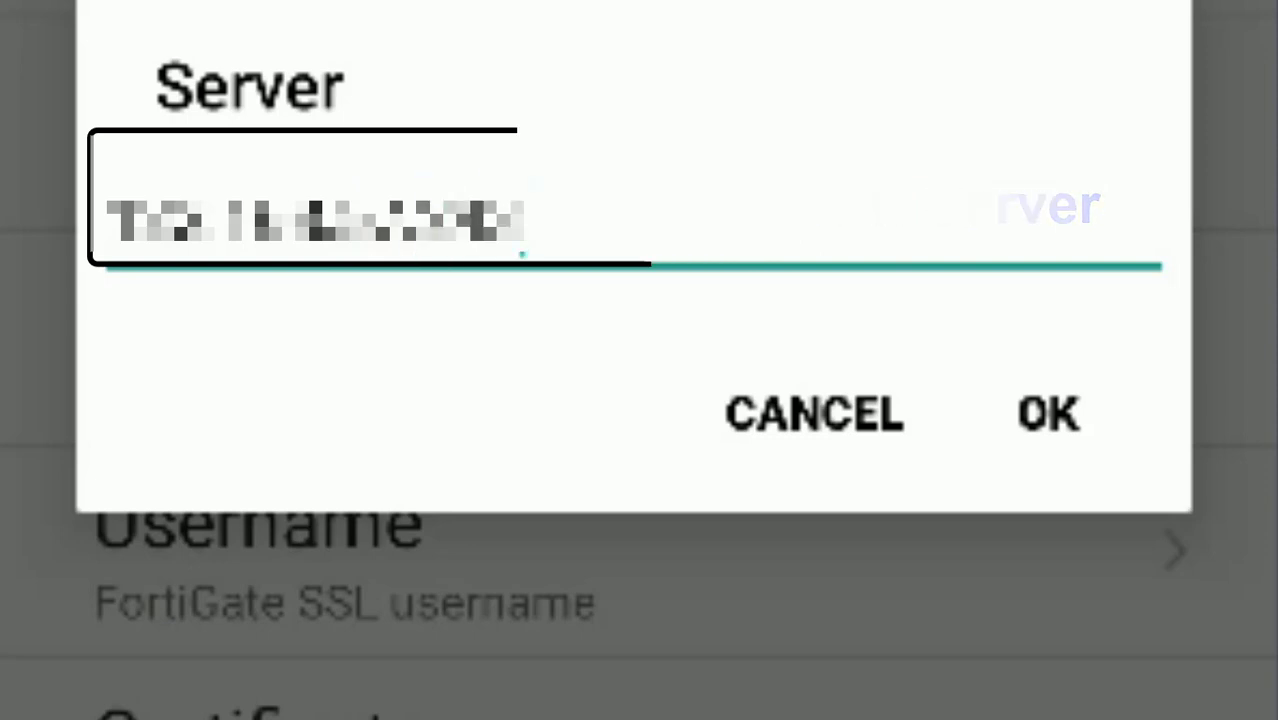
pyautogui.click(1052, 405)
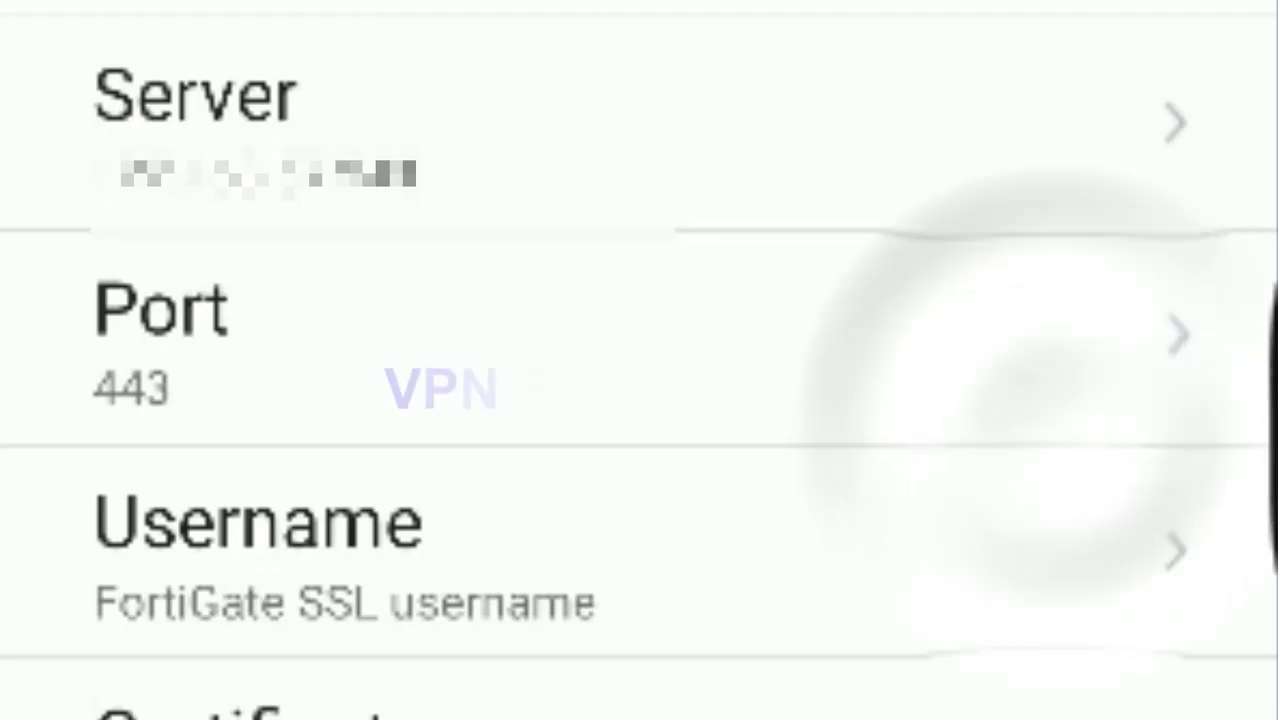
# Step: Change the tunnel port from 443 to 10443
pyautogui.click(535, 350)
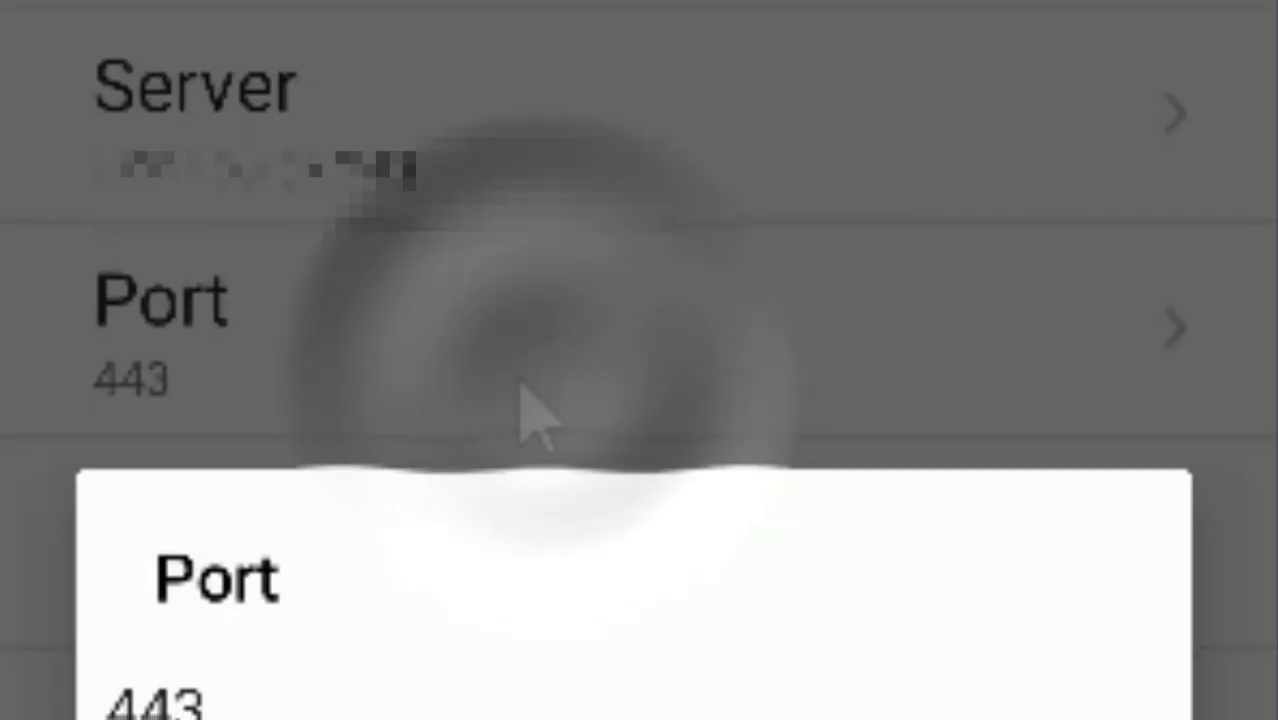
pyautogui.click(150, 482)
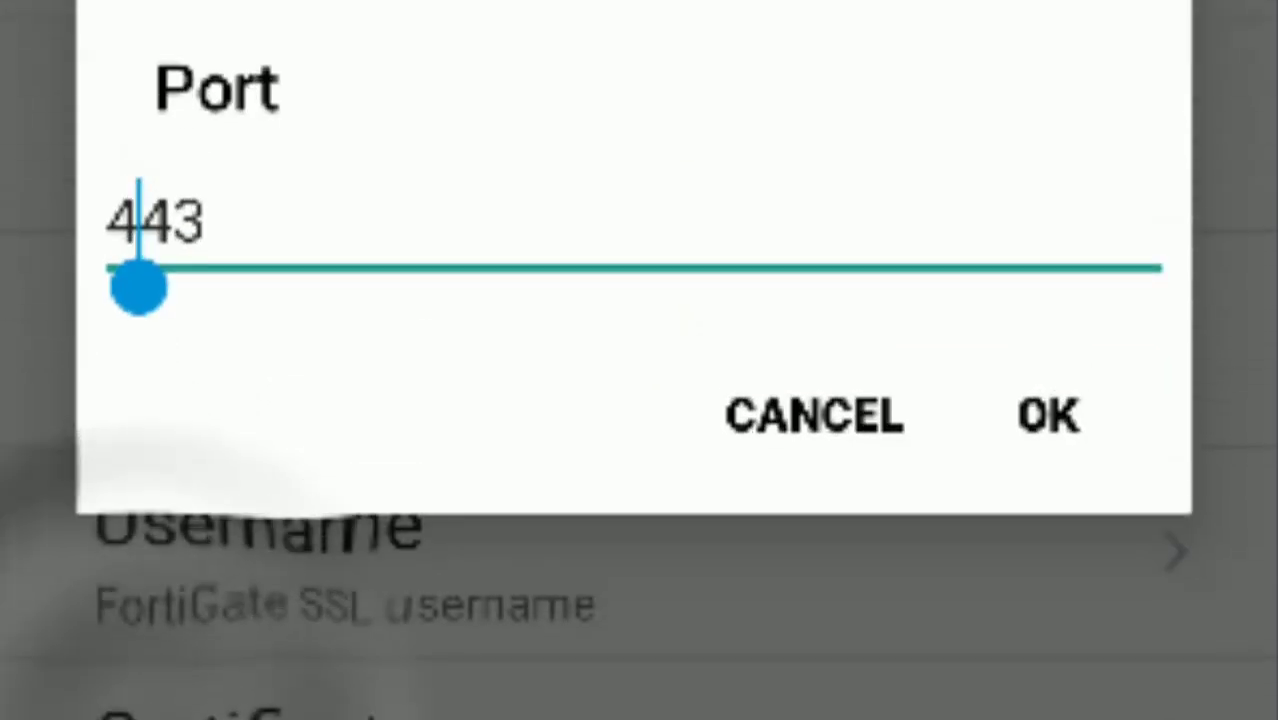
pyautogui.press('BackSpace')
pyautogui.write('10')
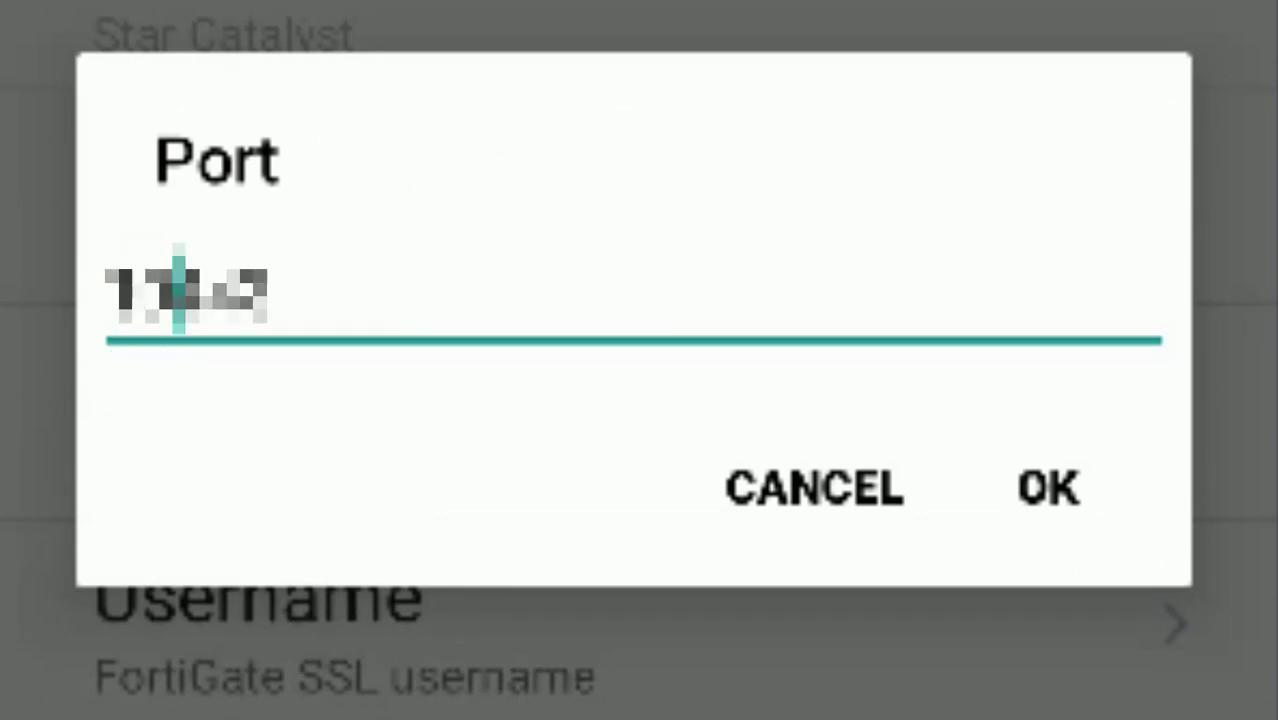
pyautogui.click(1062, 500)
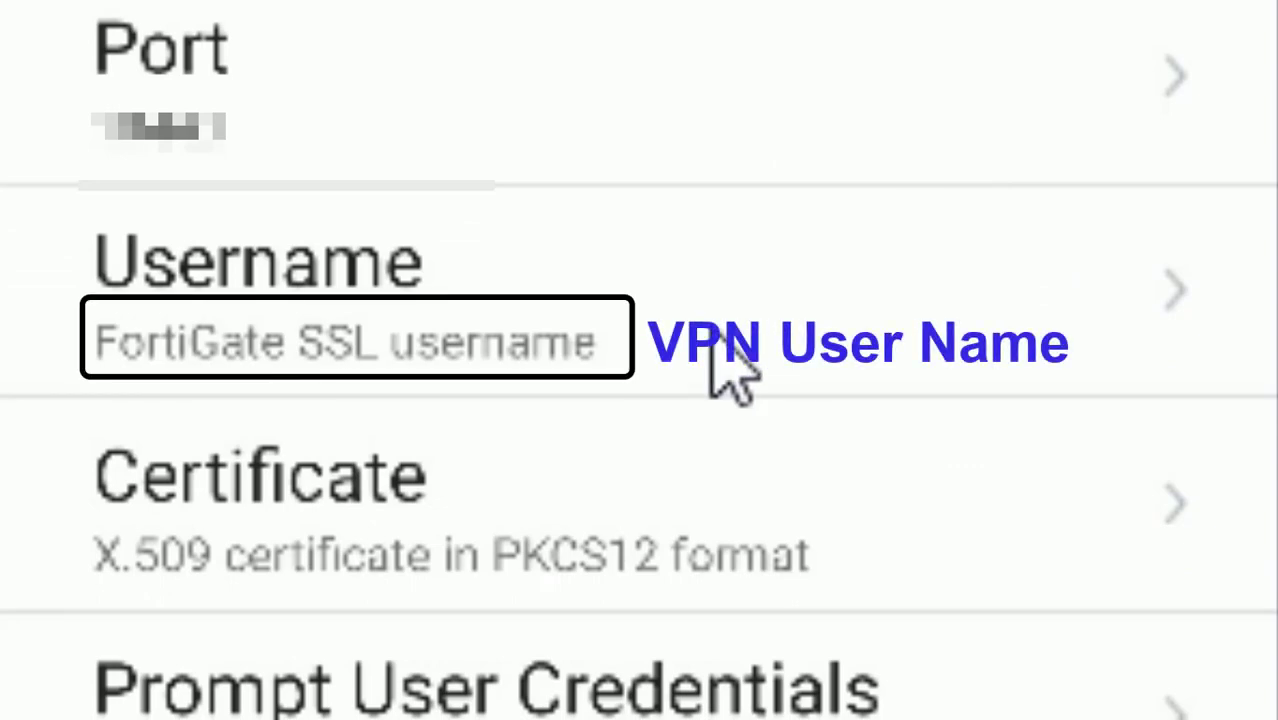
# Step: Enter the VPN username for the Star Catalyst profile
pyautogui.click(711, 330)
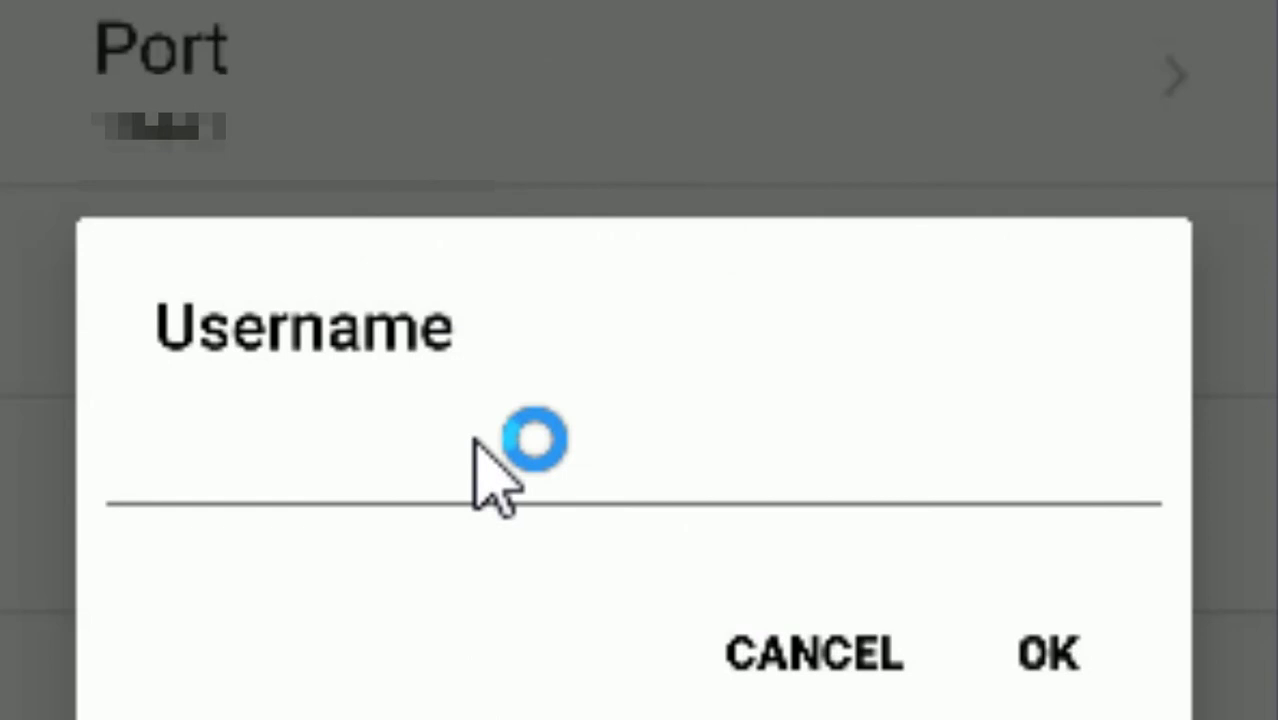
pyautogui.click(473, 448)
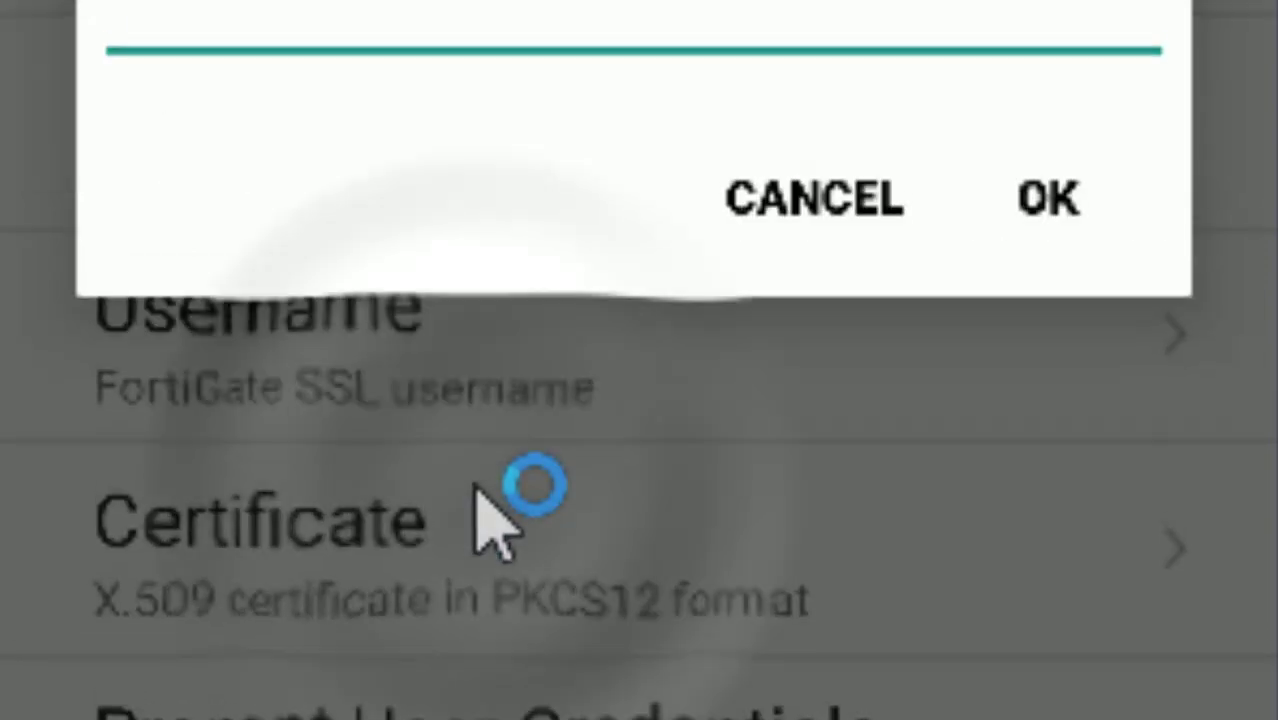
pyautogui.write('Sa')
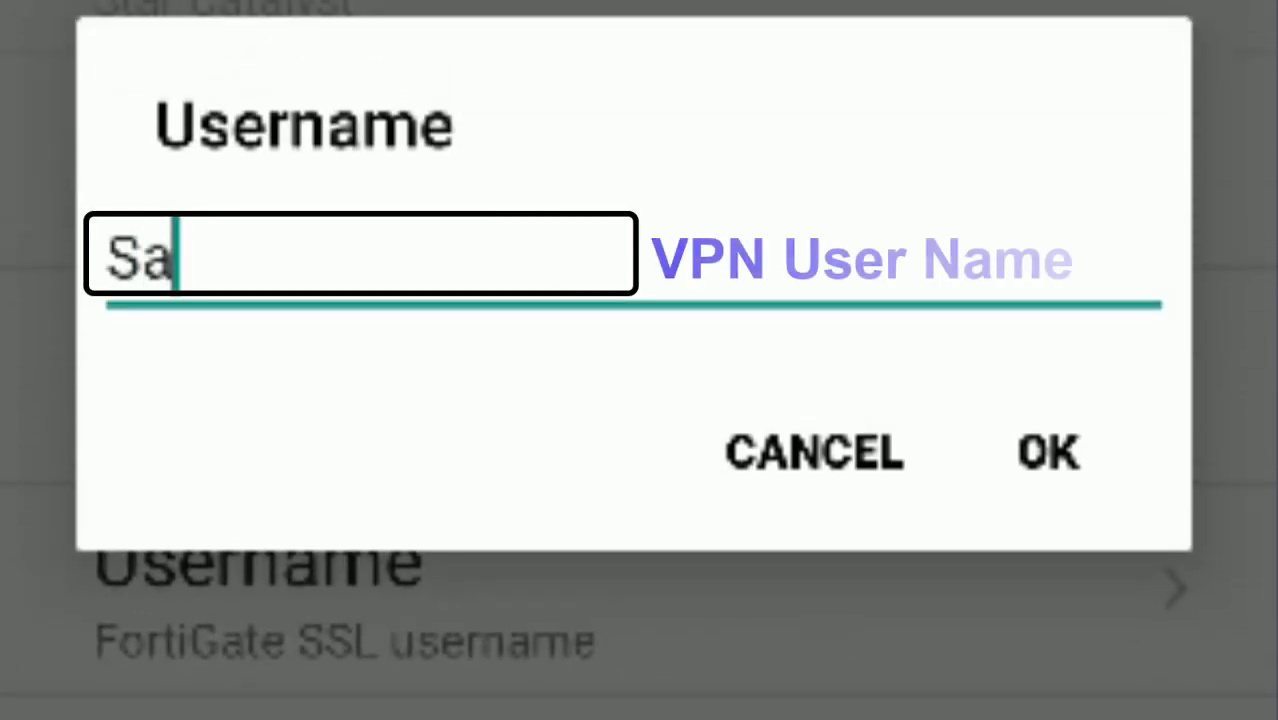
pyautogui.press('BackSpace')
pyautogui.press('BackSpace')
pyautogui.write('santosh')
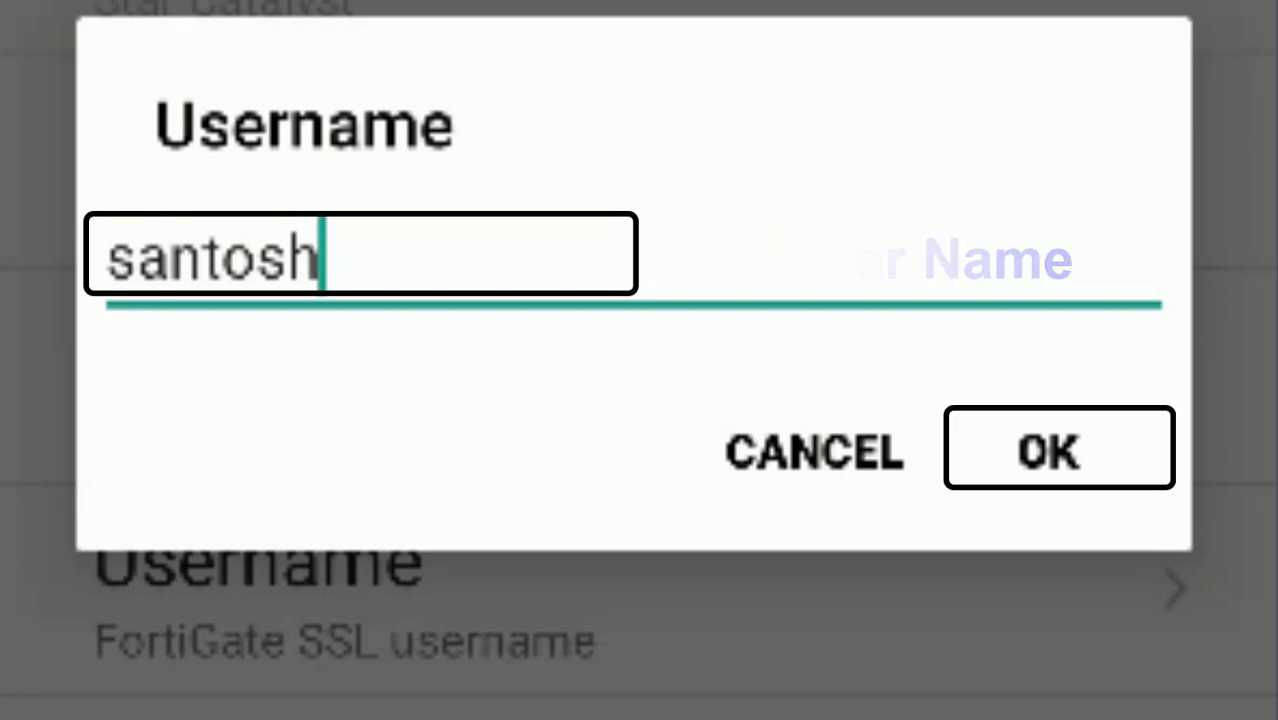
pyautogui.click(1058, 450)
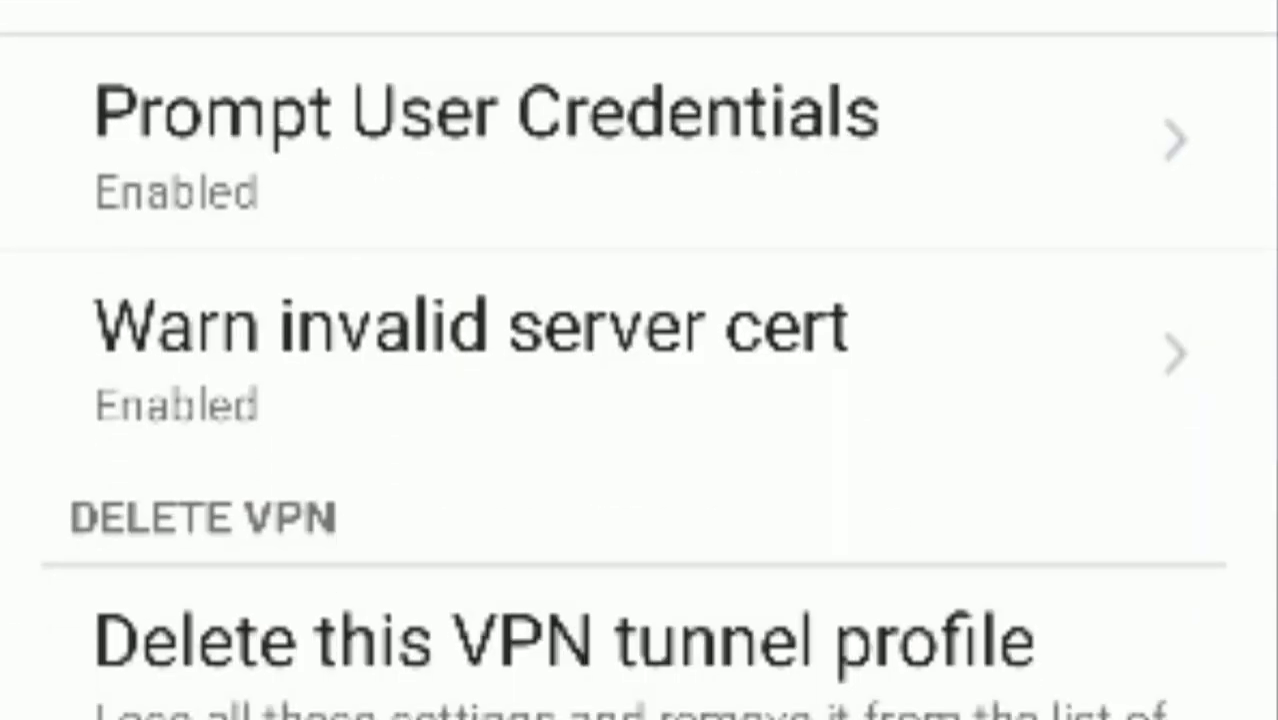
# Step: Disable the invalid server certificate warning and start connecting to Star Catalyst
pyautogui.click(630, 390)
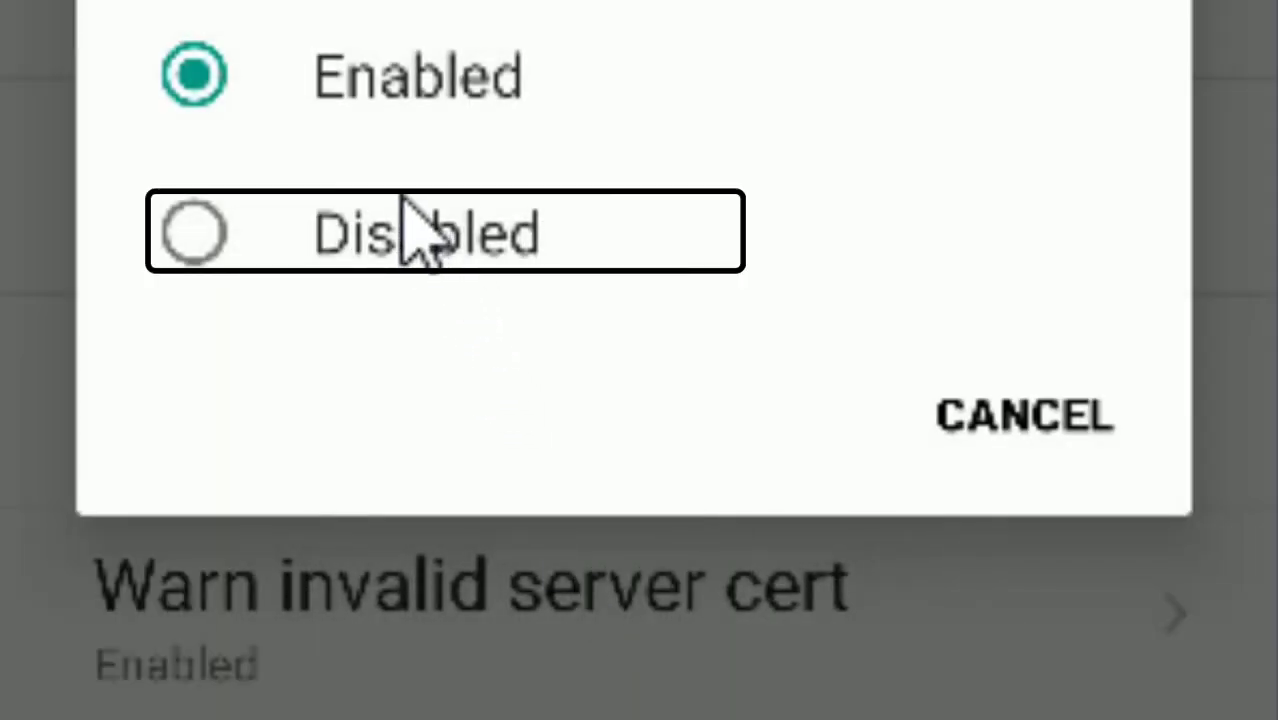
pyautogui.click(395, 236)
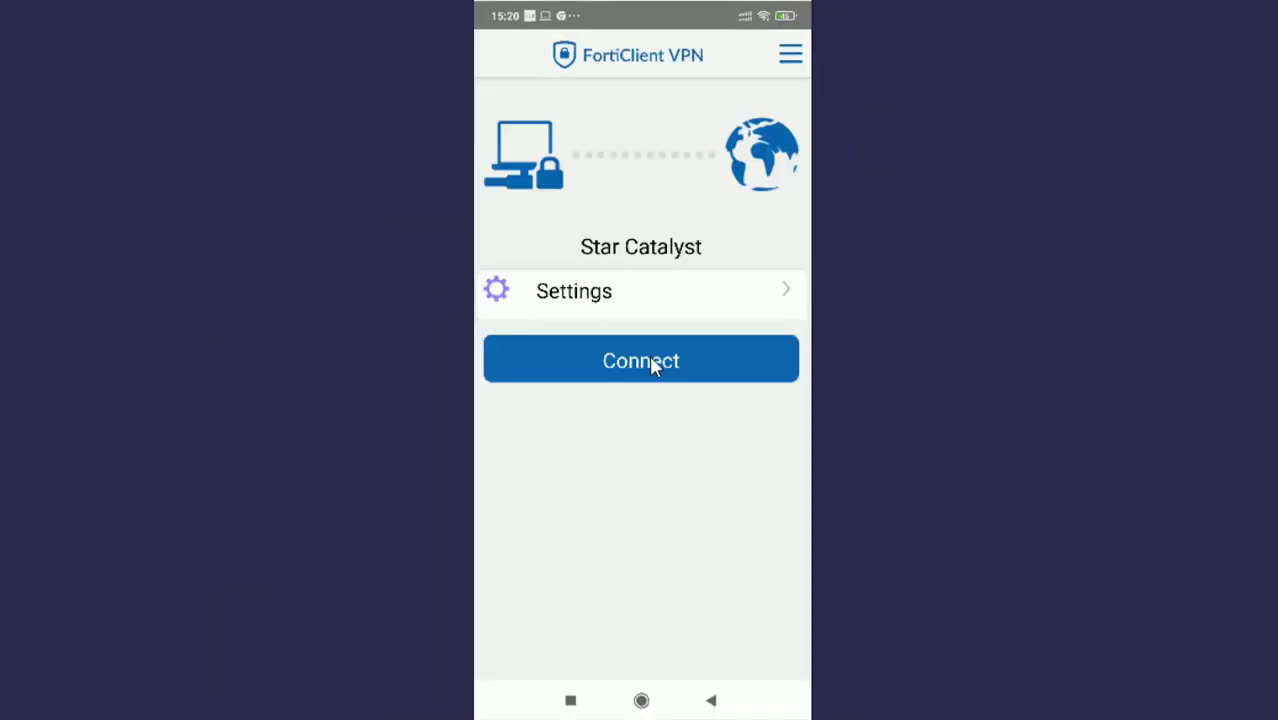
pyautogui.click(645, 361)
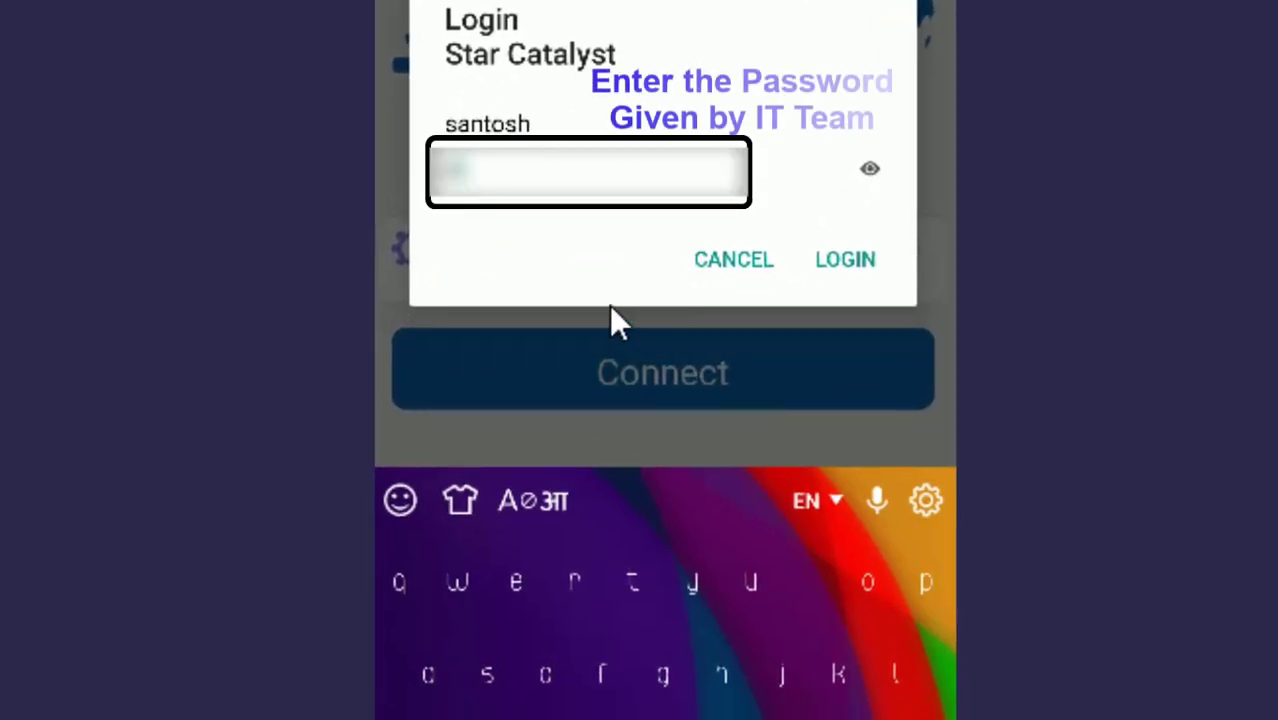
# Step: Log in with the VPN password so Star Catalyst connects, then open the options menu
pyautogui.write('••••')
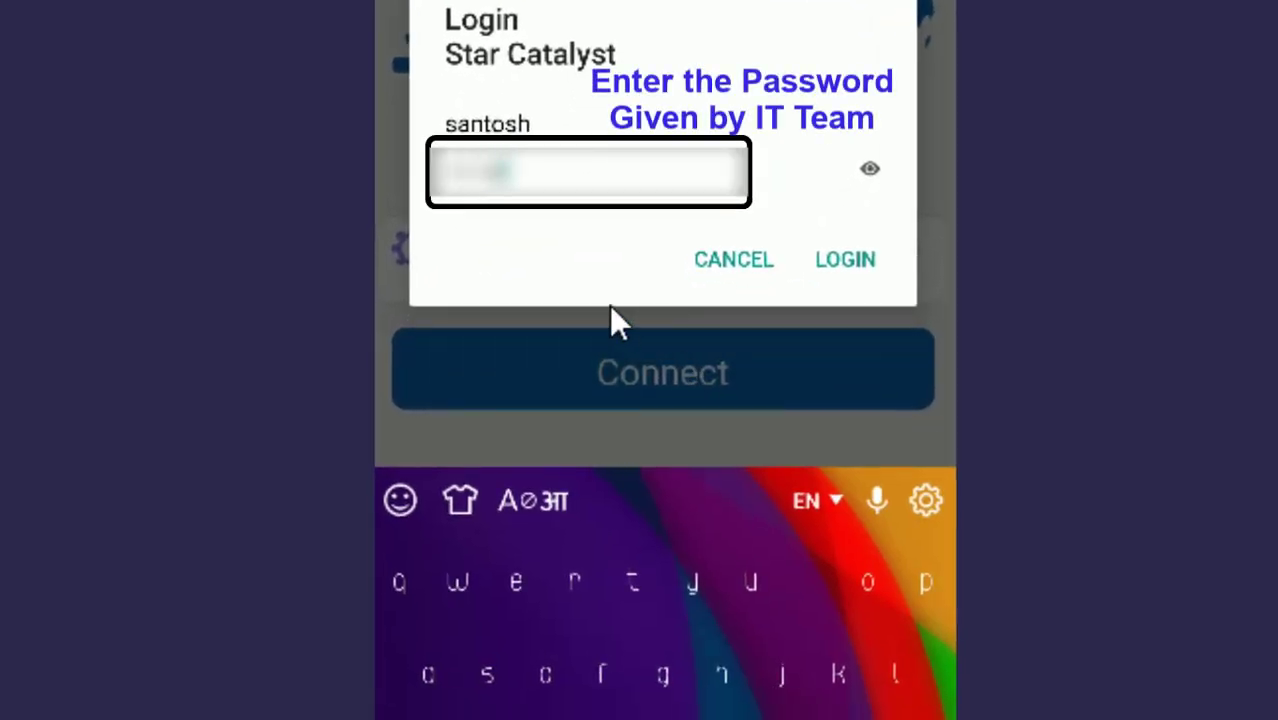
pyautogui.write('••')
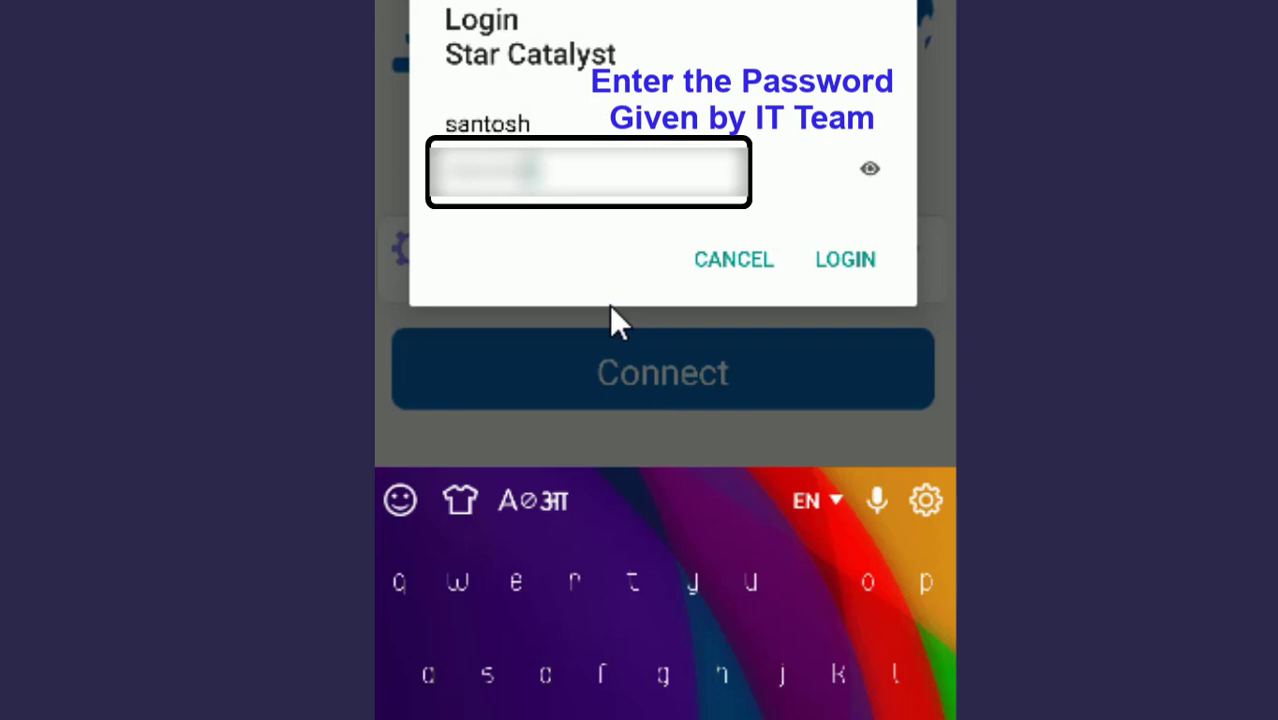
pyautogui.write('••')
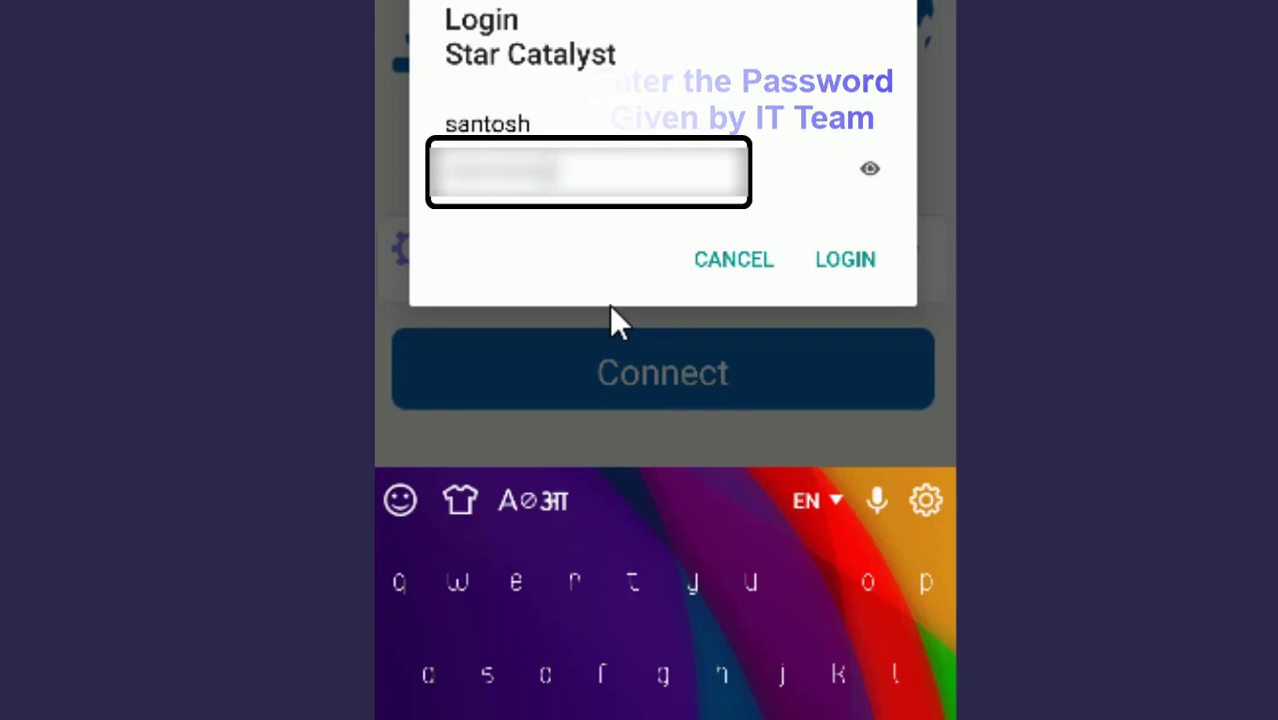
pyautogui.click(864, 270)
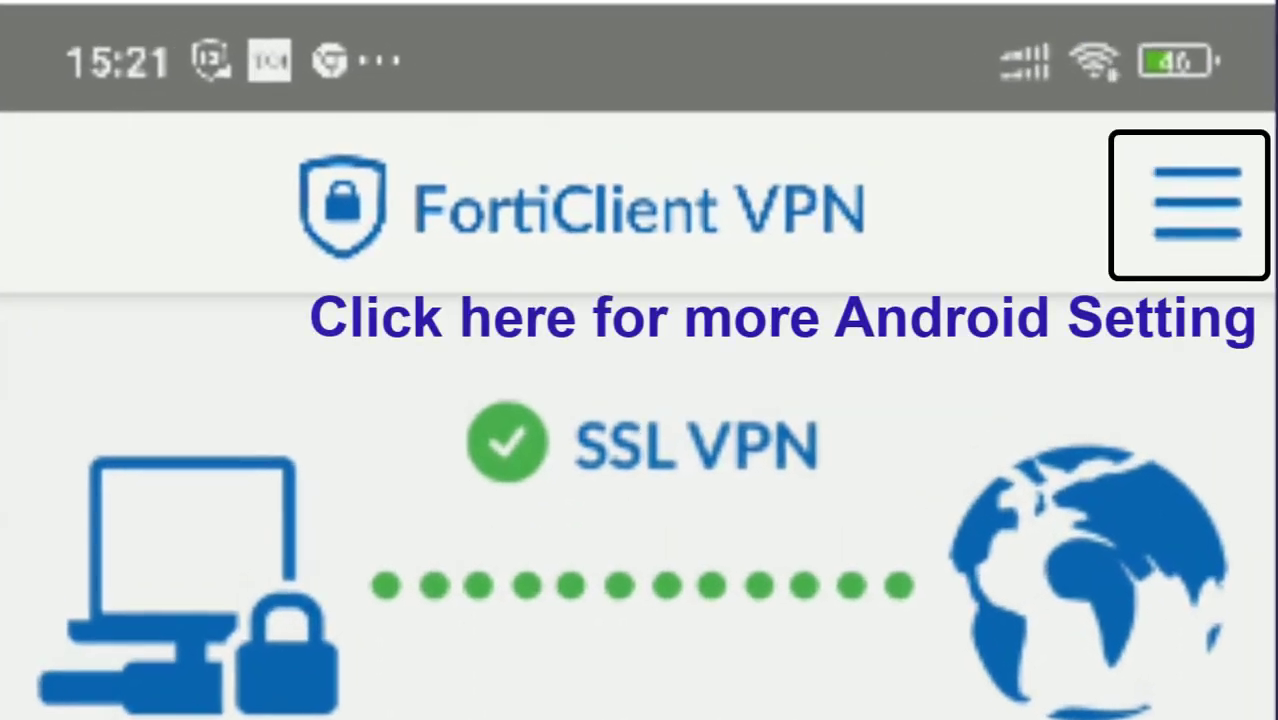
pyautogui.click(1197, 204)
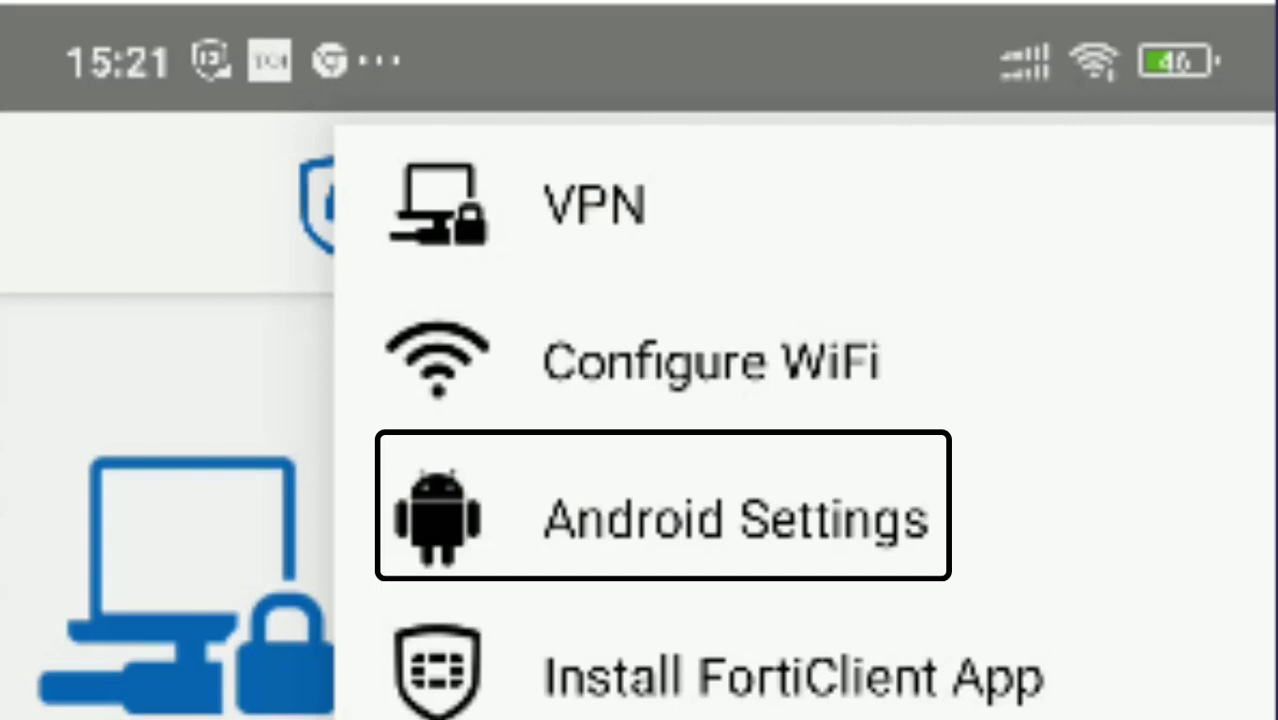
# Step: Open FortiClient VPN's Android settings and allow it to autostart
pyautogui.click(852, 508)
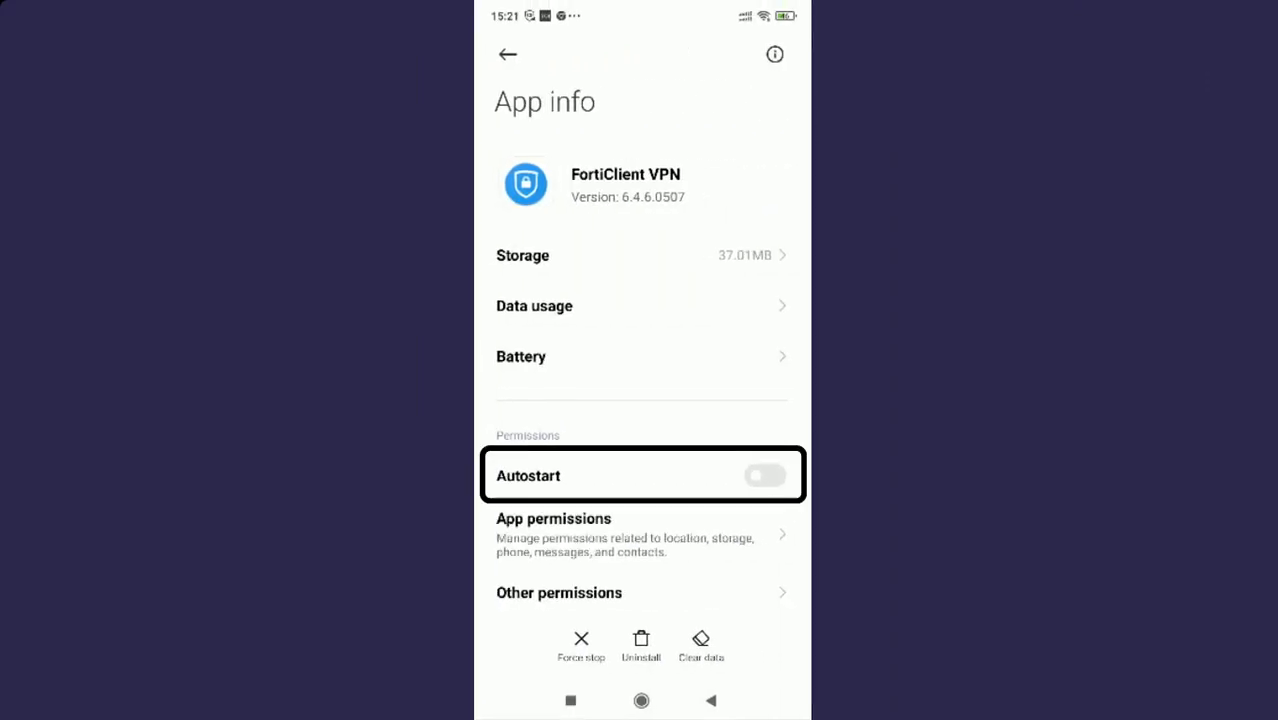
pyautogui.click(765, 476)
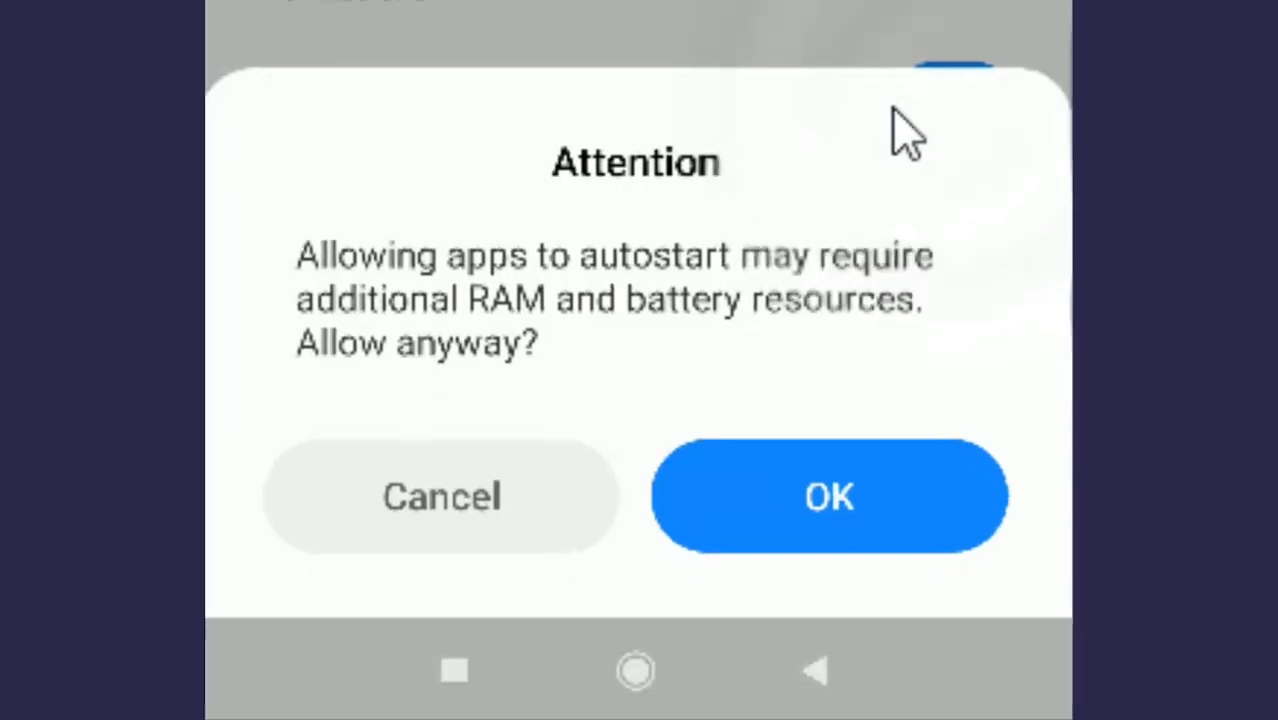
pyautogui.click(856, 528)
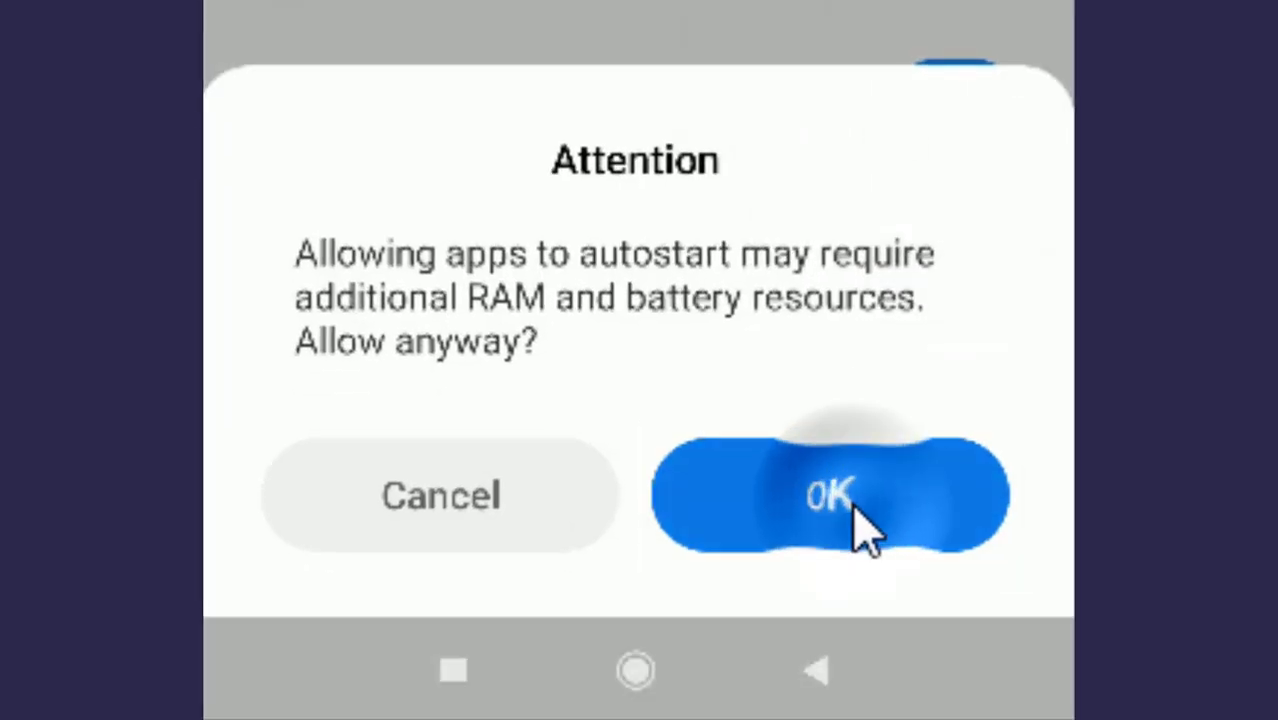
# Step: Grant camera and email-information permissions, then back out of App info
pyautogui.scroll(-2, 640, 310)
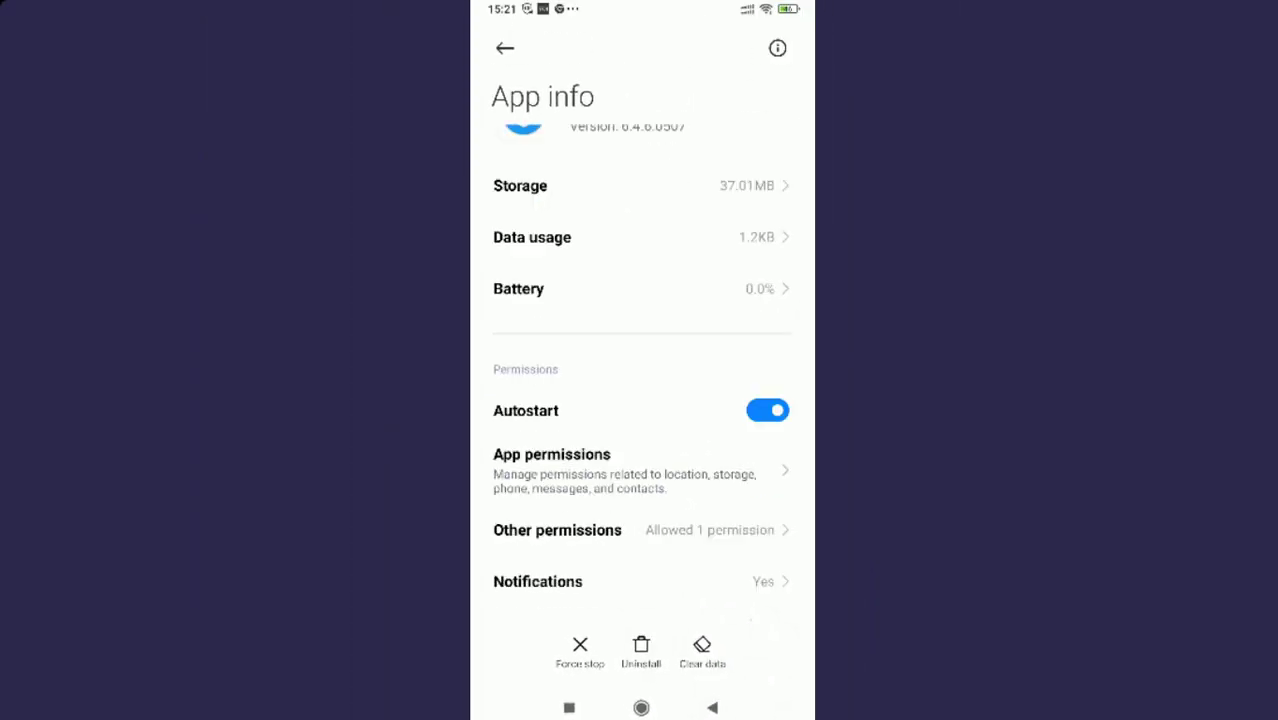
pyautogui.scroll(-2, 640, 370)
pyautogui.click(650, 330)
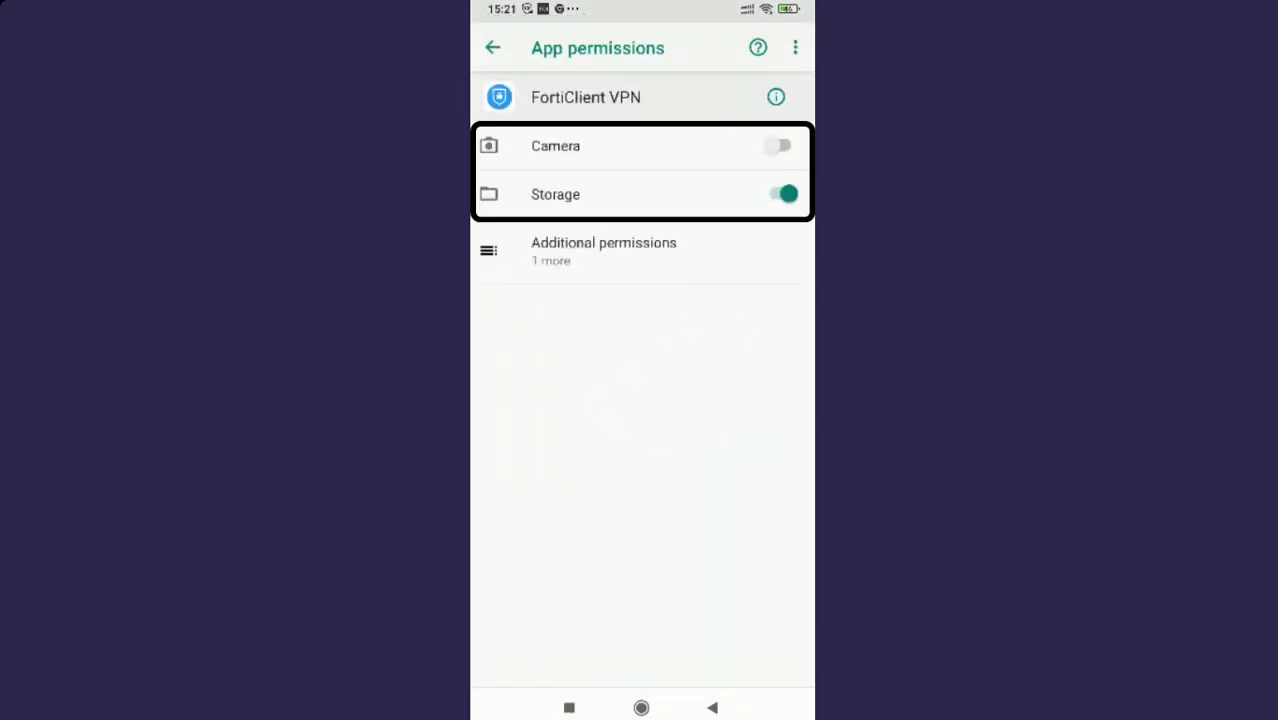
pyautogui.click(780, 146)
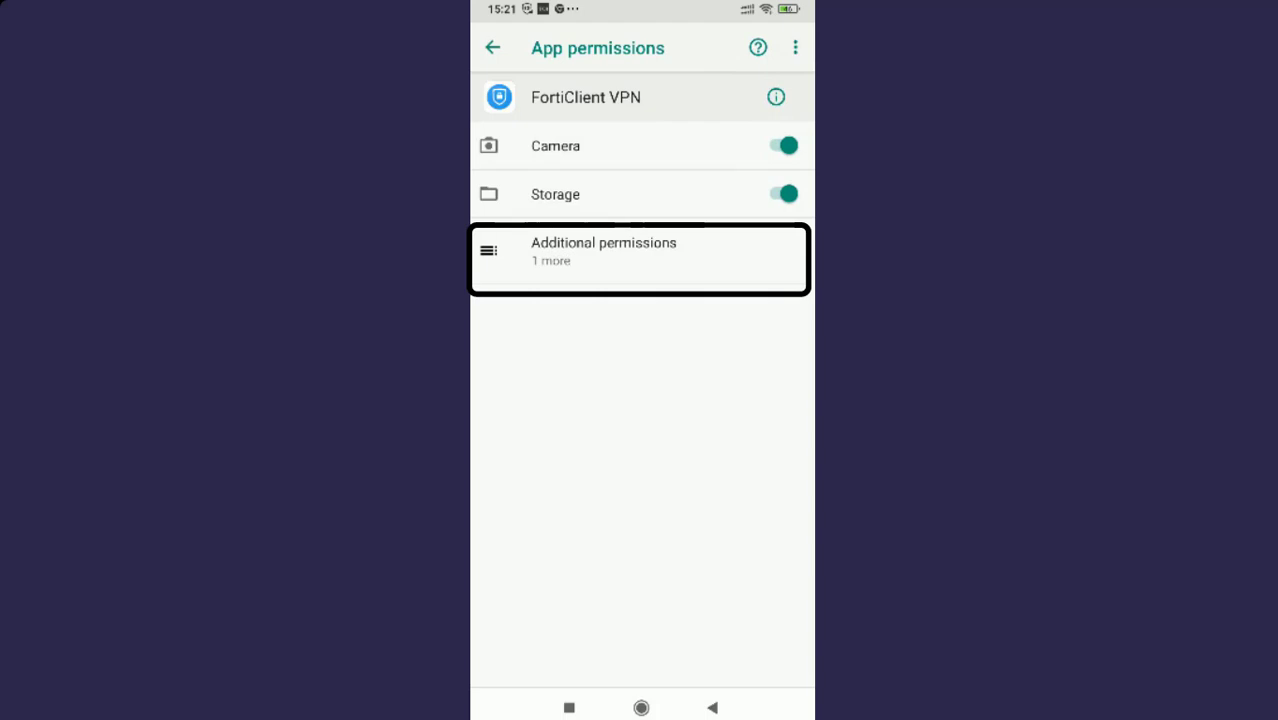
pyautogui.click(615, 250)
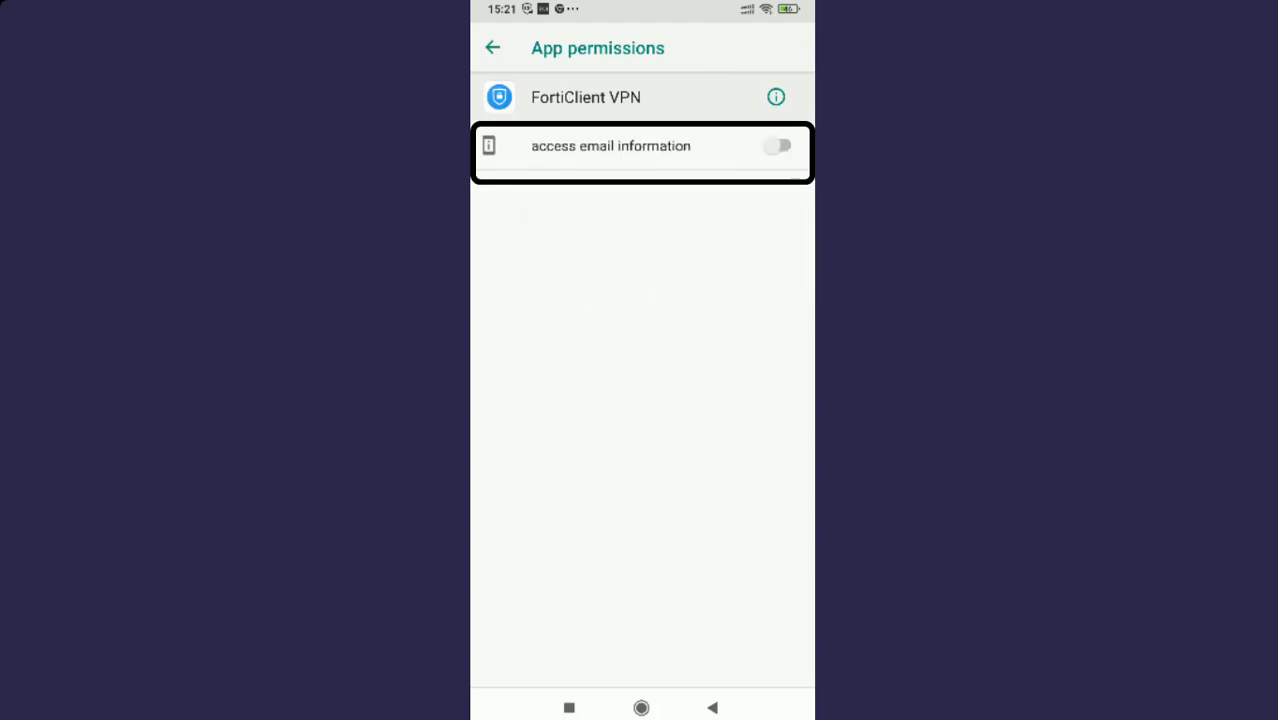
pyautogui.click(780, 146)
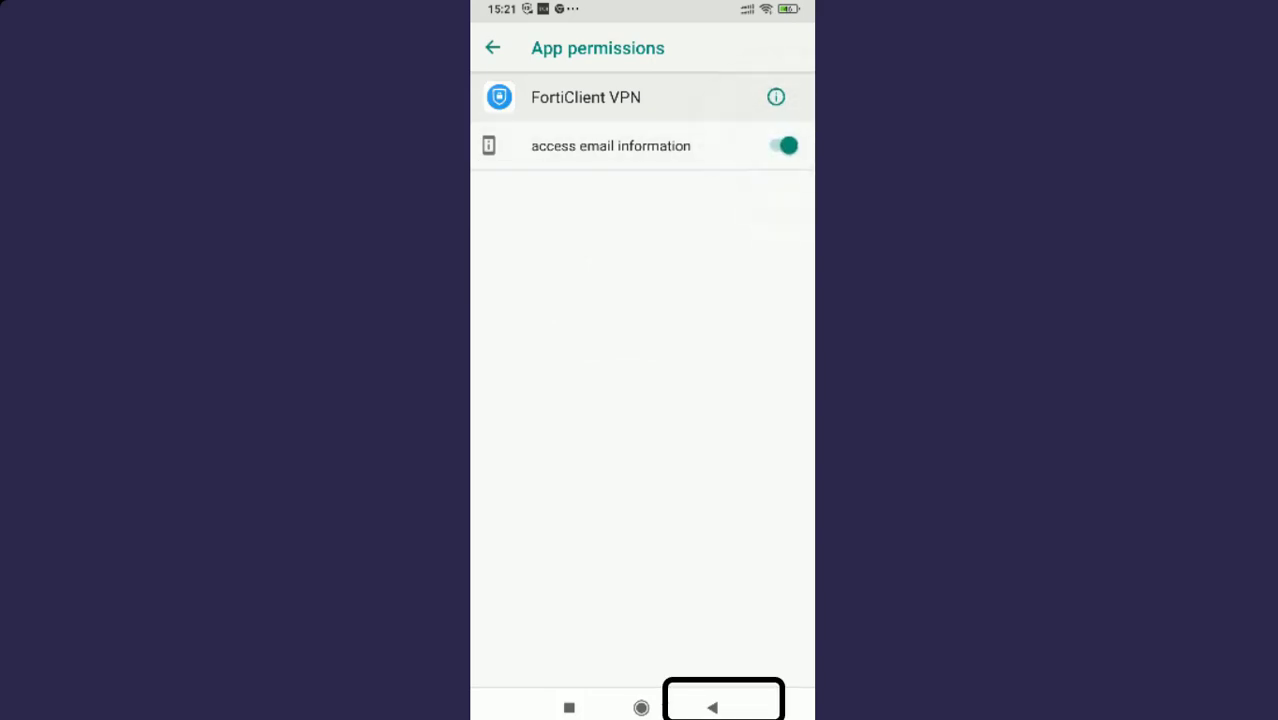
pyautogui.click(712, 707)
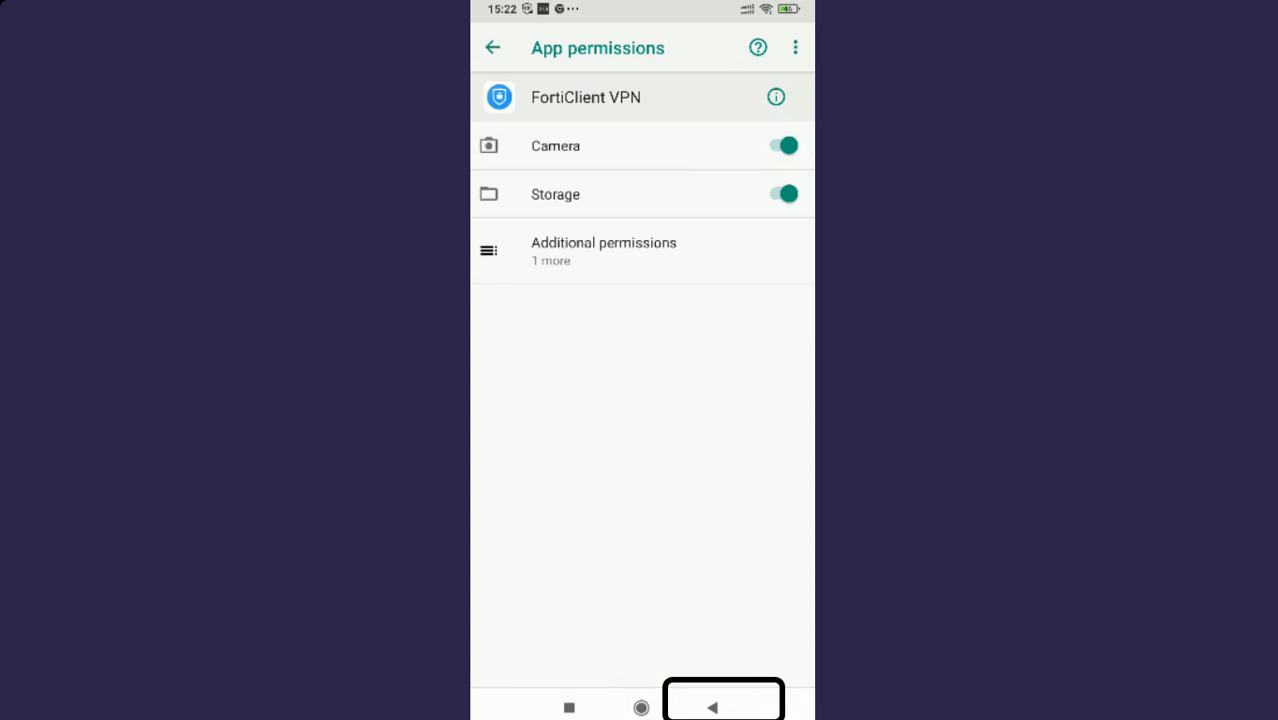
pyautogui.click(712, 707)
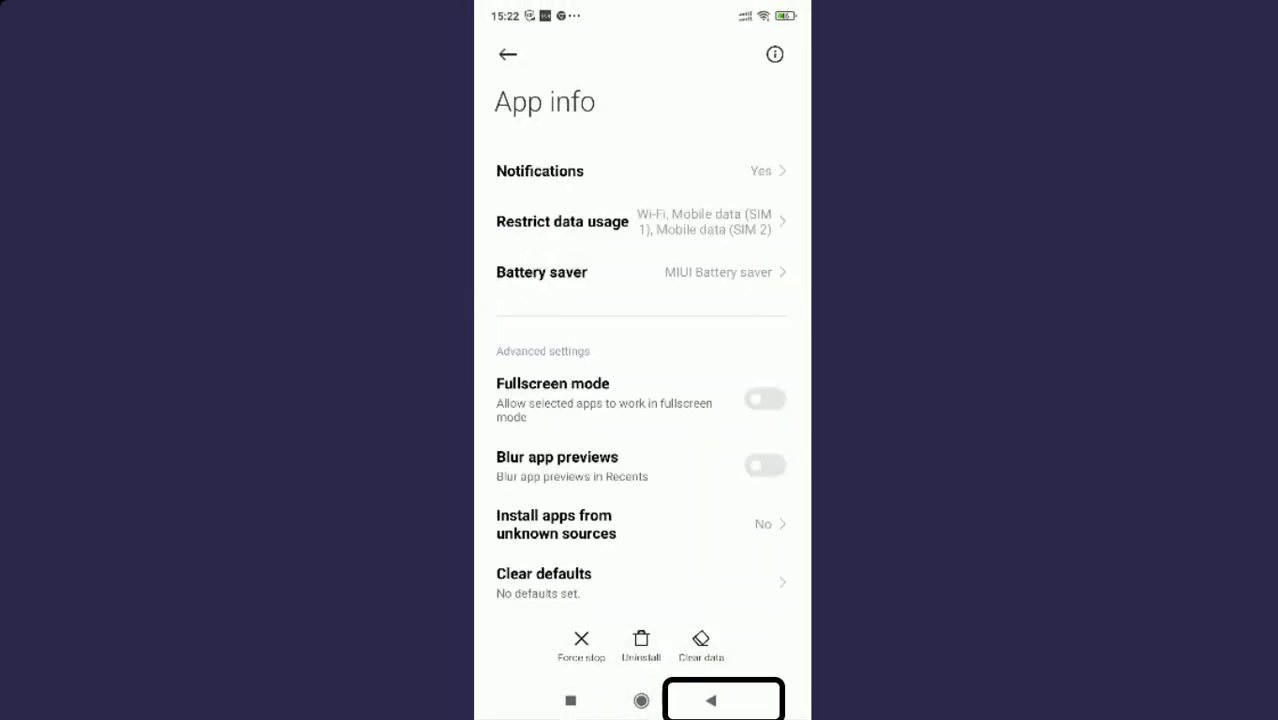
pyautogui.click(711, 700)
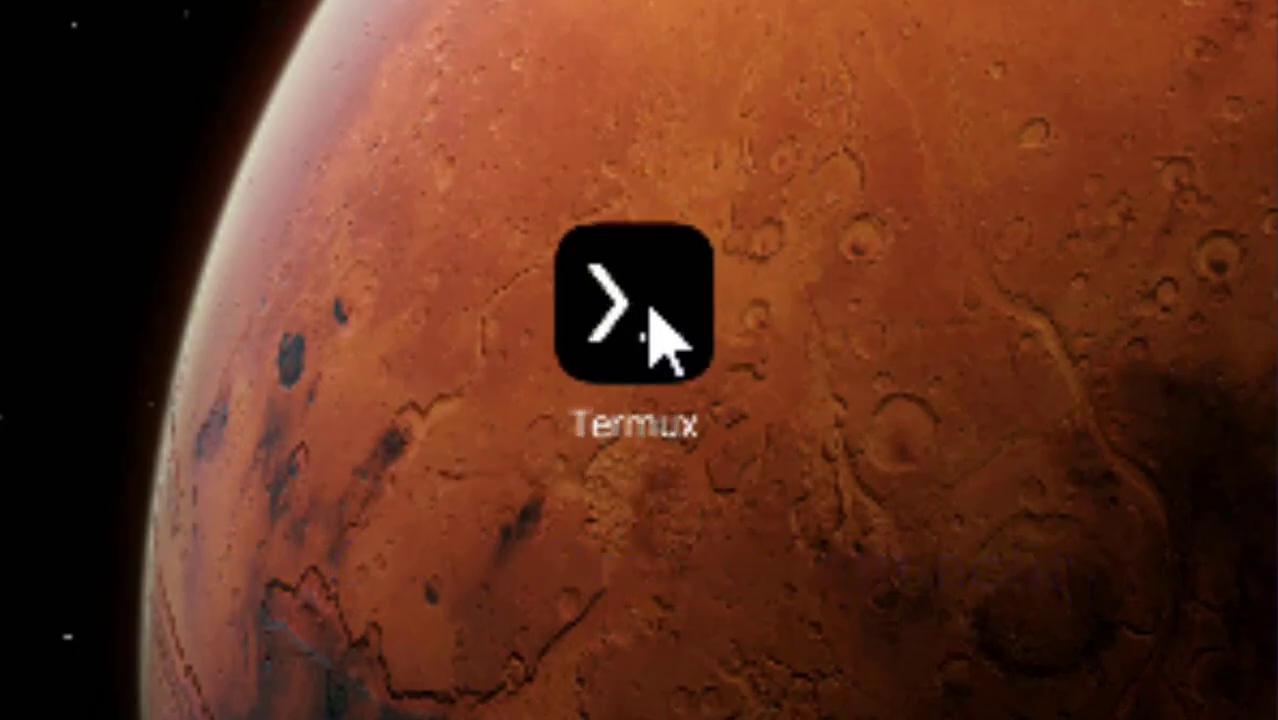
# Step: Run 'ping 192.168.1.100' in Termux to confirm the server replies
pyautogui.click(651, 312)
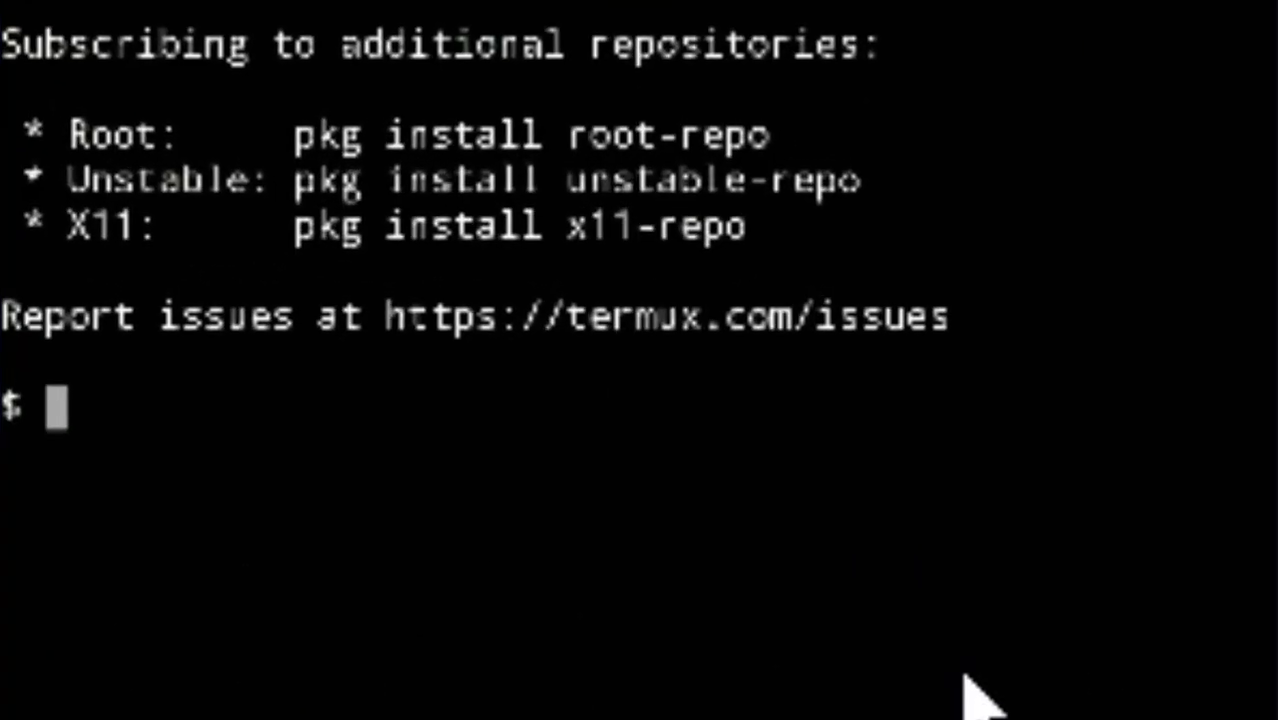
pyautogui.write('ping')
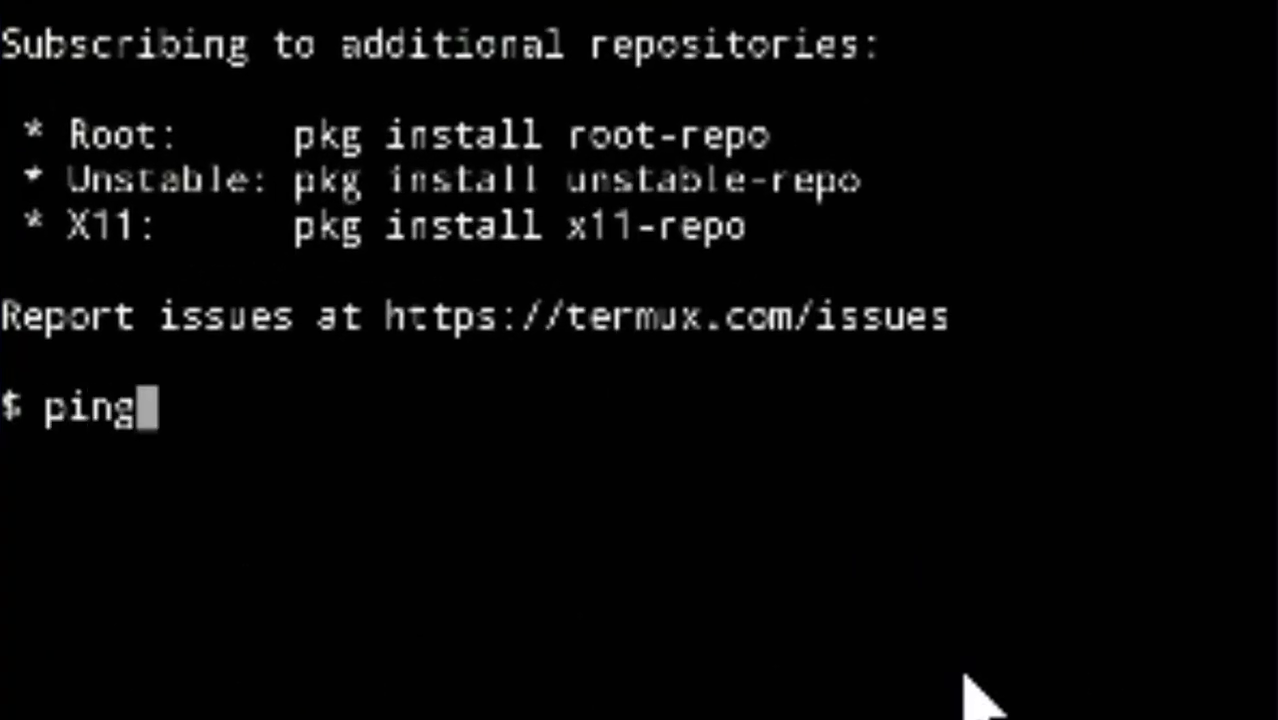
pyautogui.write(' 1')
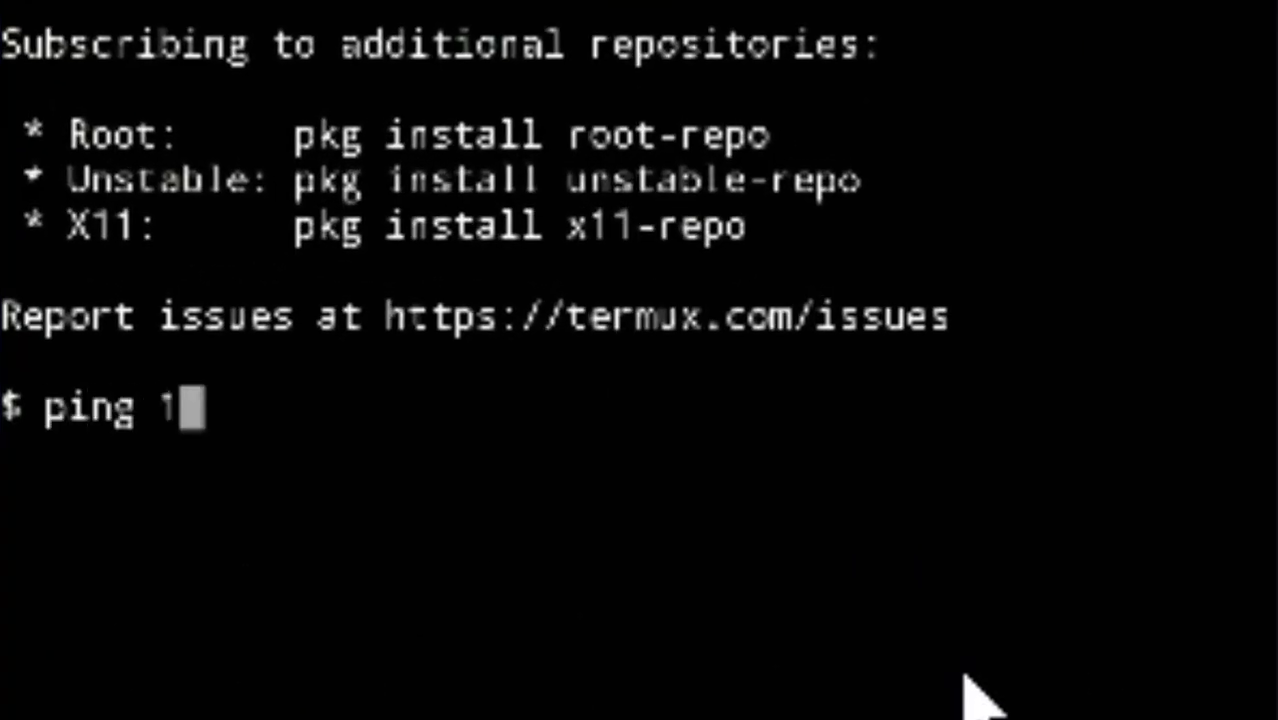
pyautogui.write('92.')
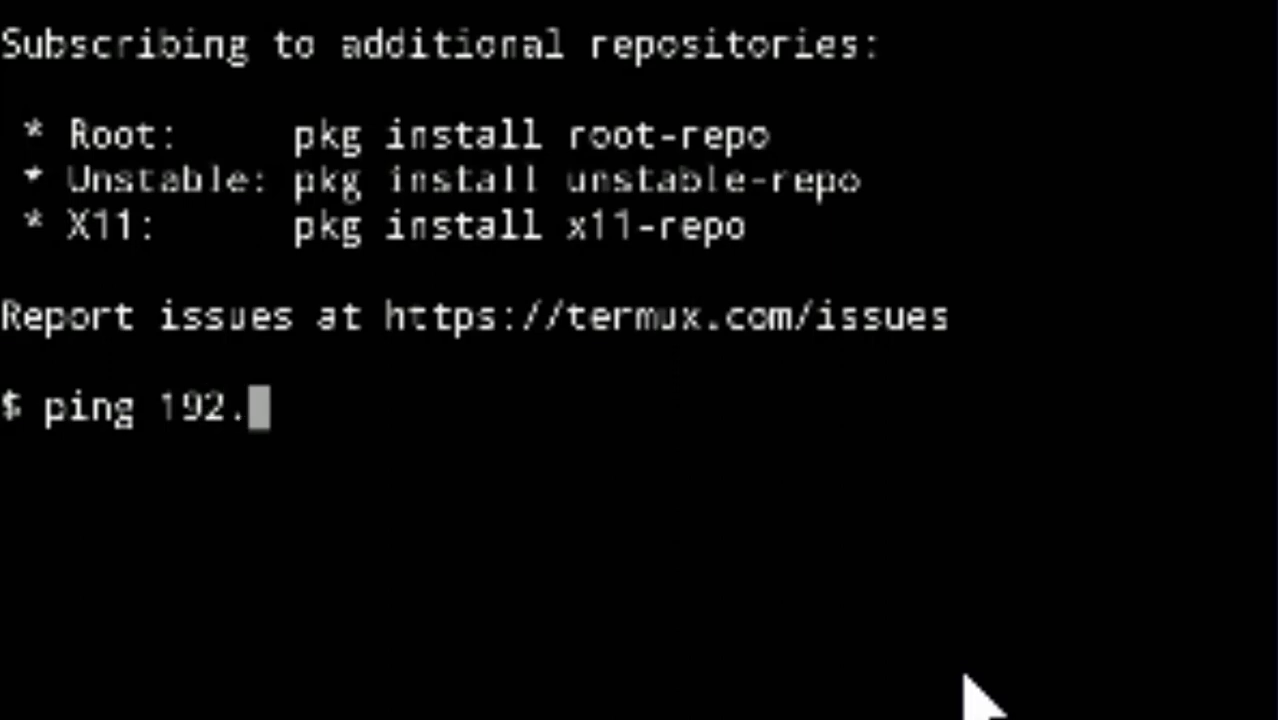
pyautogui.write('167')
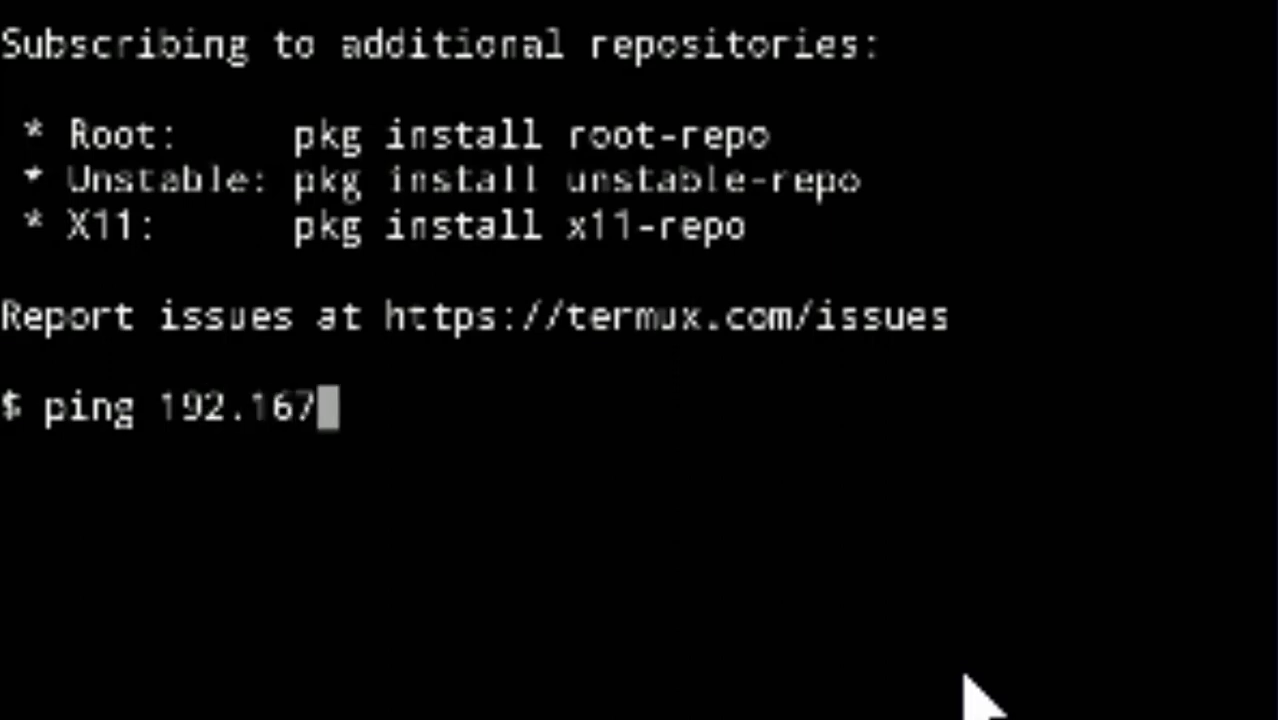
pyautogui.press('BackSpace')
pyautogui.write('8.1')
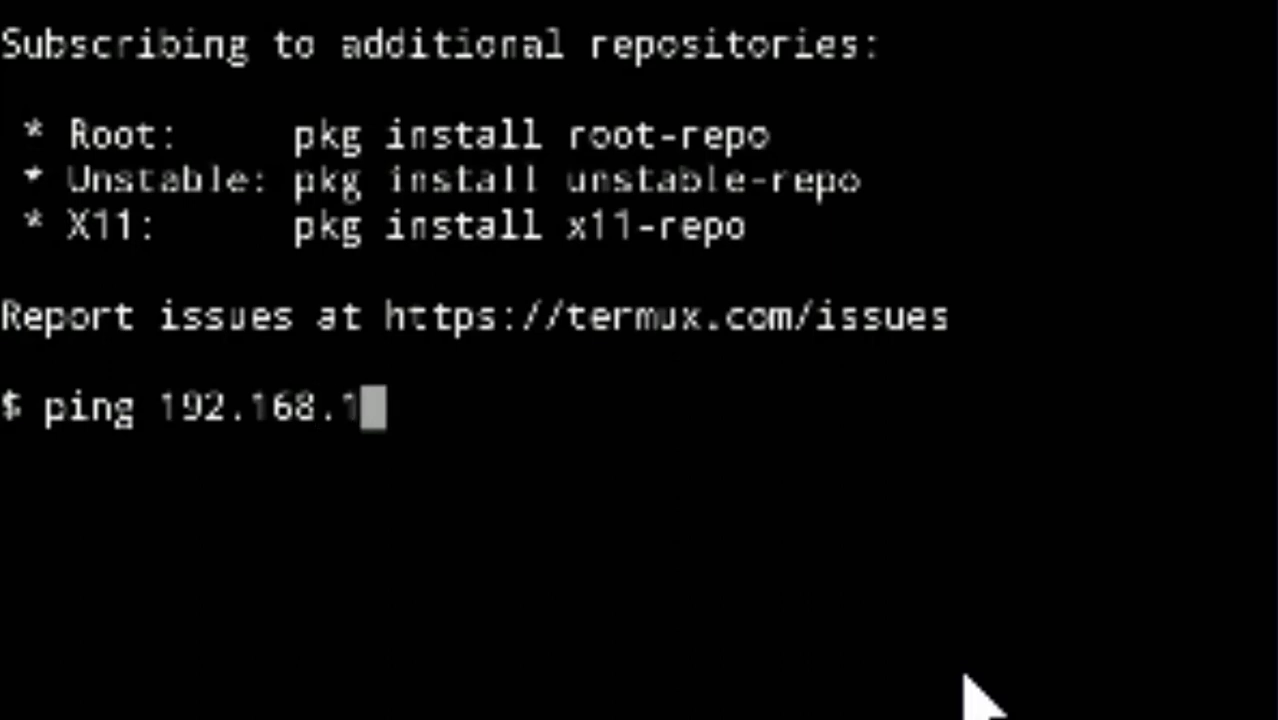
pyautogui.write('.100')
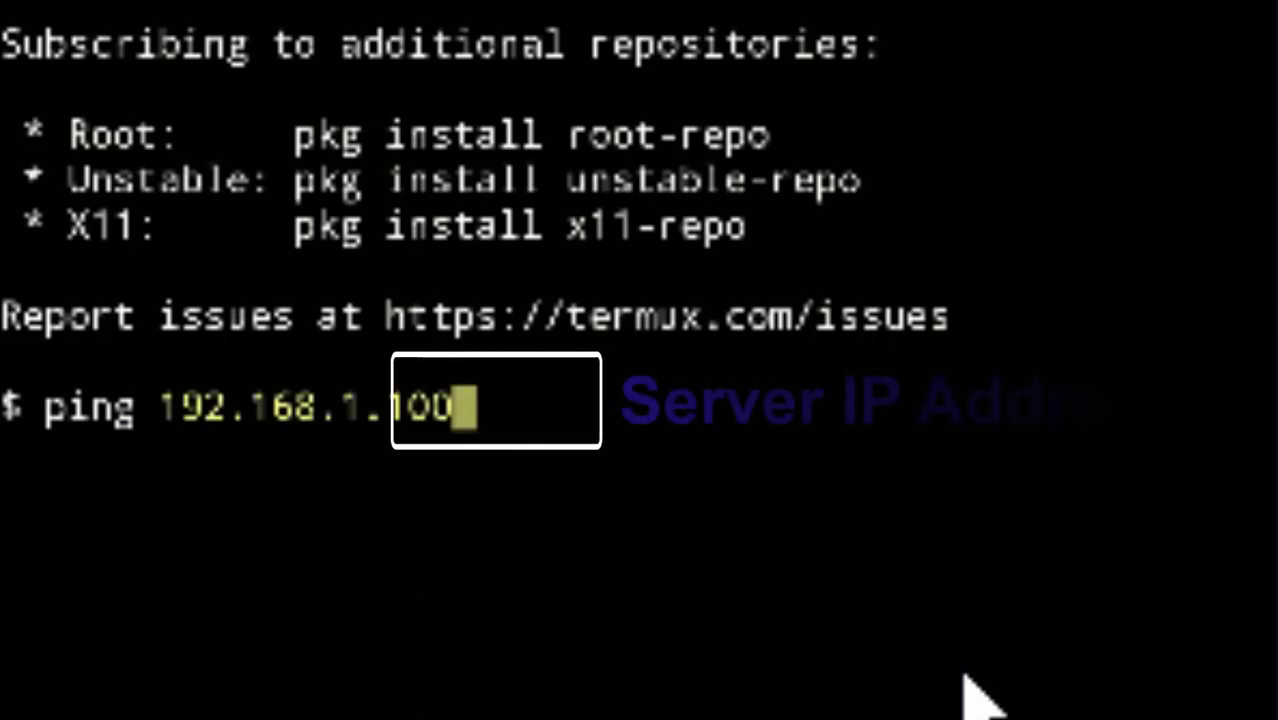
pyautogui.press('Return')
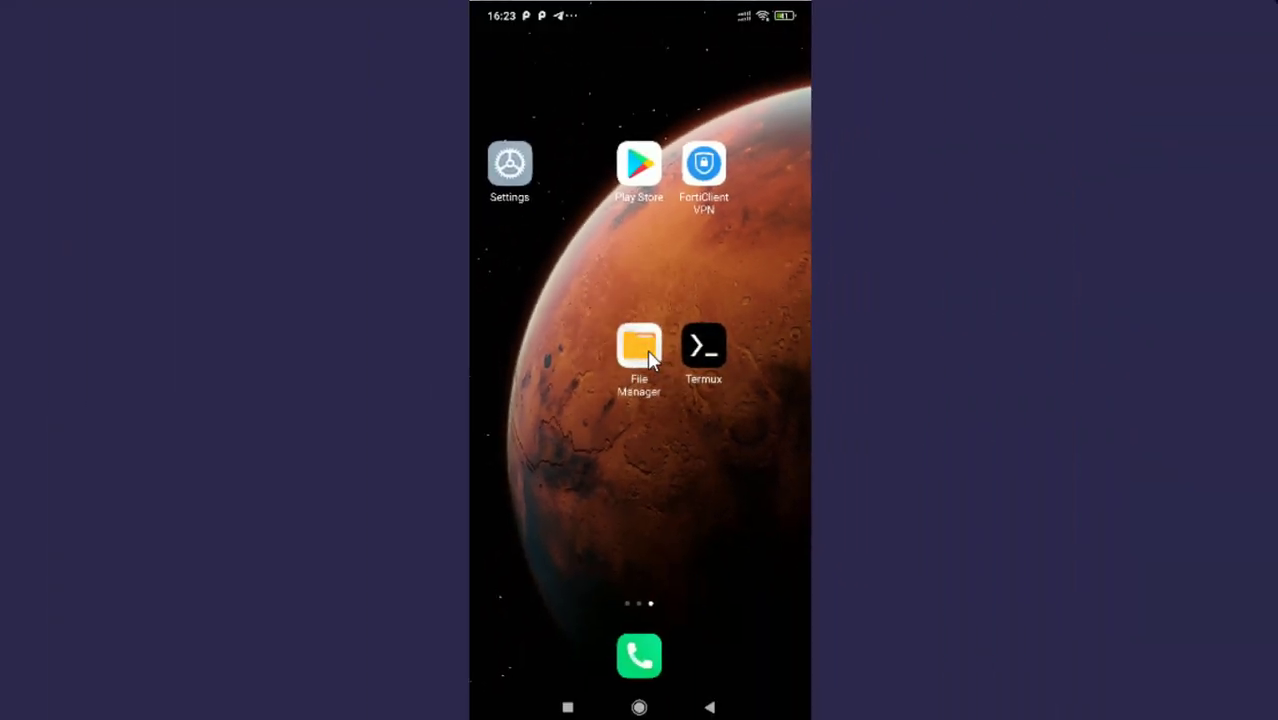
# Step: In File Manager's Remote page, add a new LAN (SMB) remote device to scan for servers
pyautogui.click(648, 354)
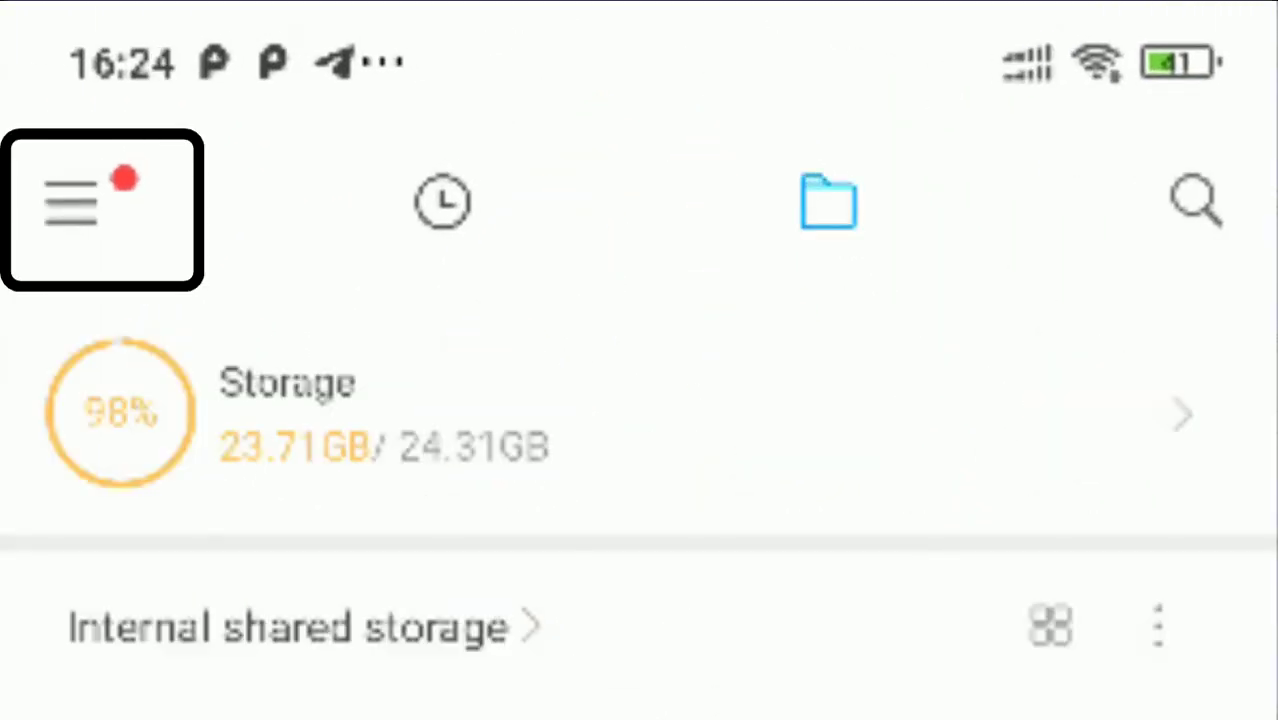
pyautogui.click(71, 203)
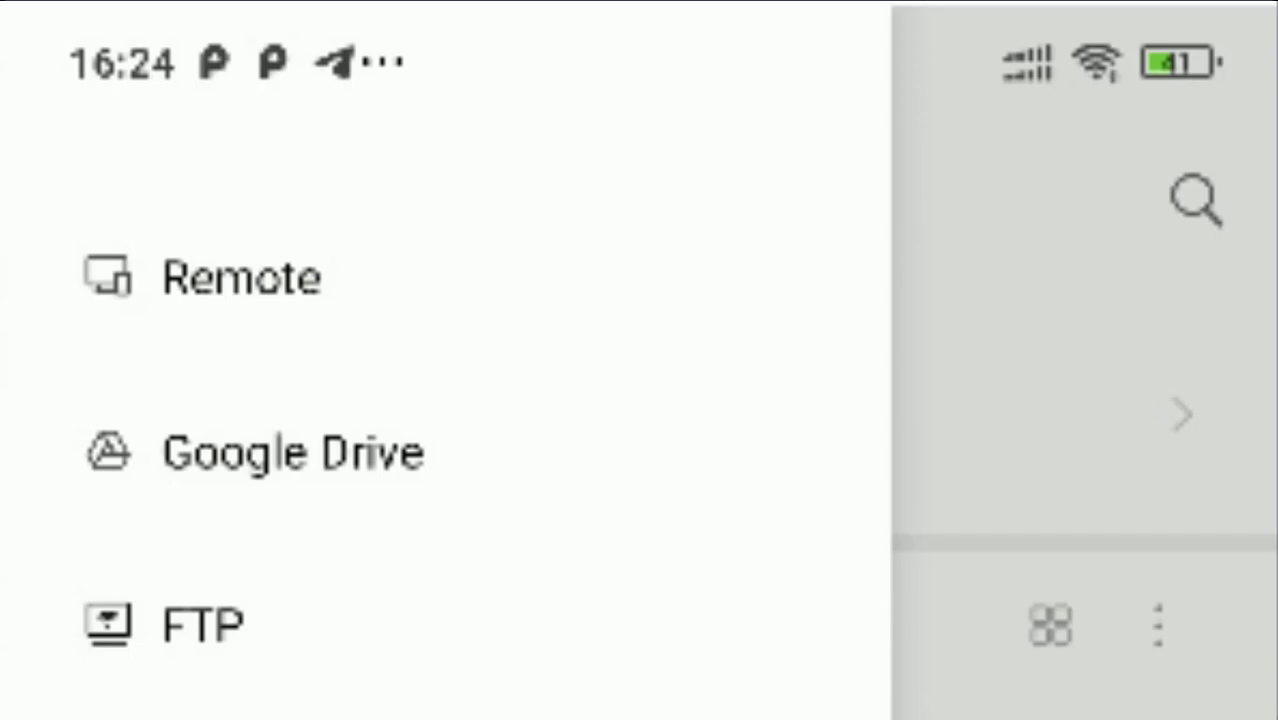
pyautogui.click(245, 270)
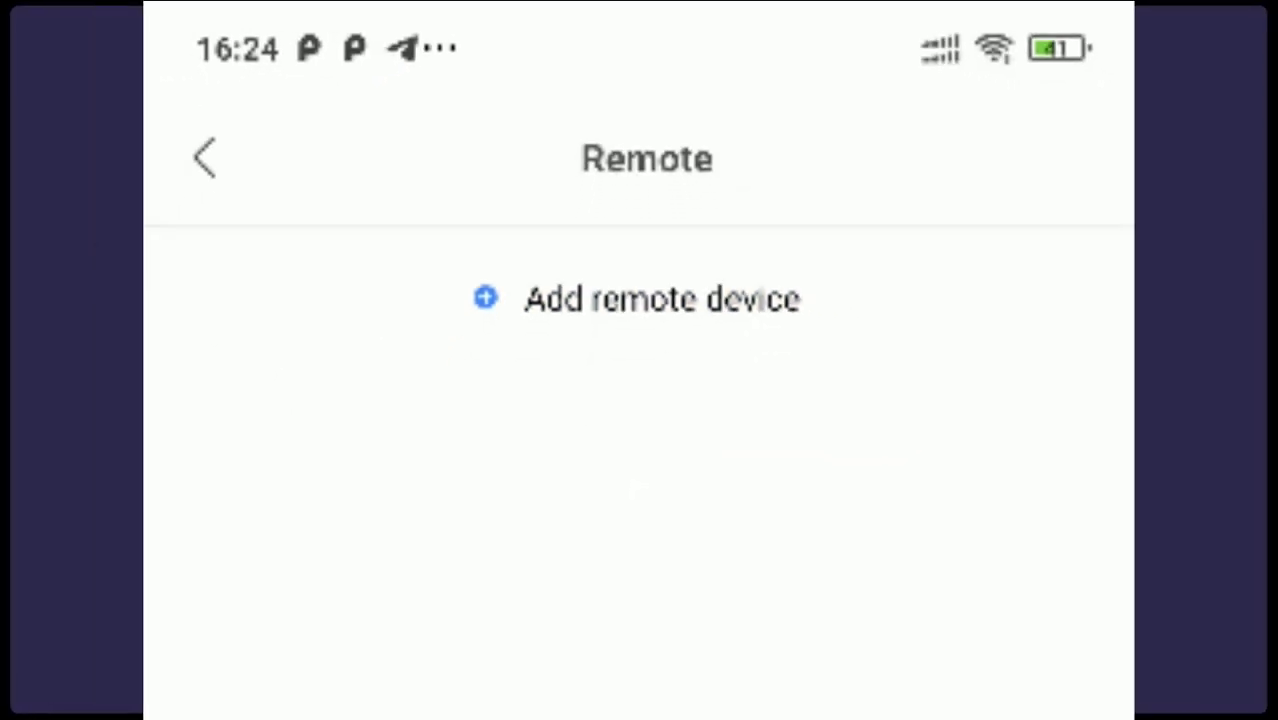
pyautogui.click(660, 108)
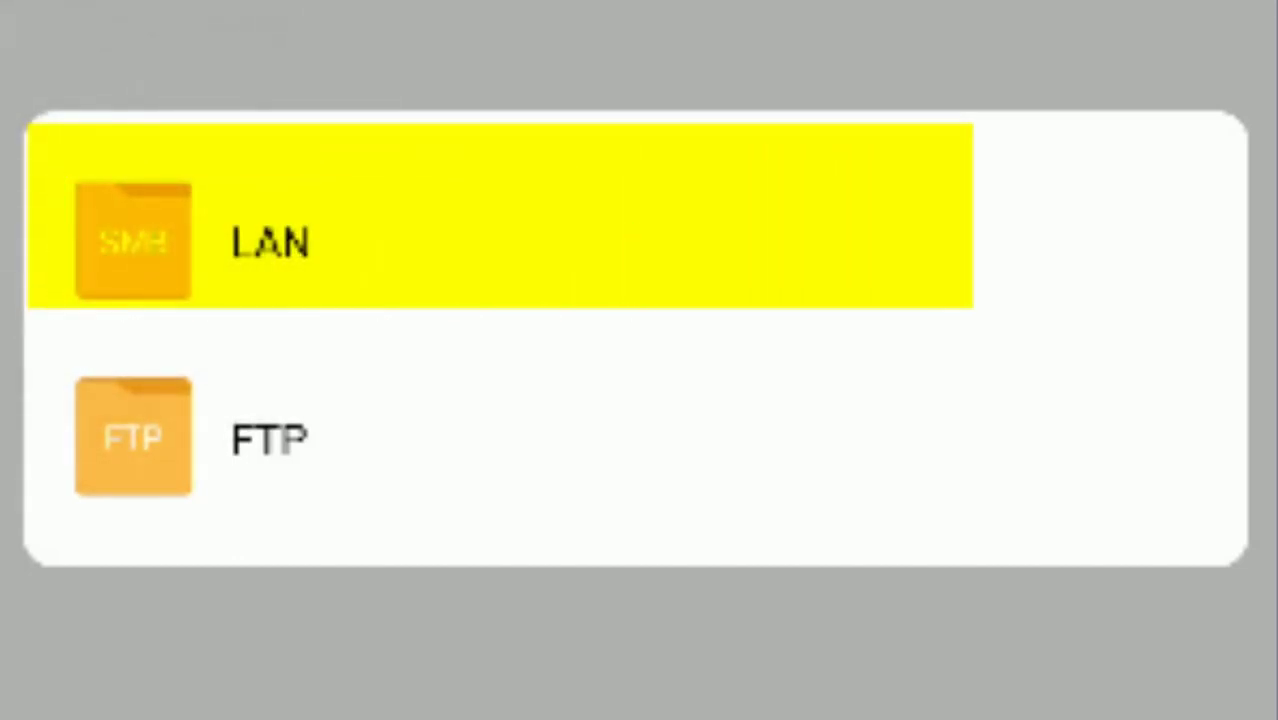
pyautogui.click(133, 241)
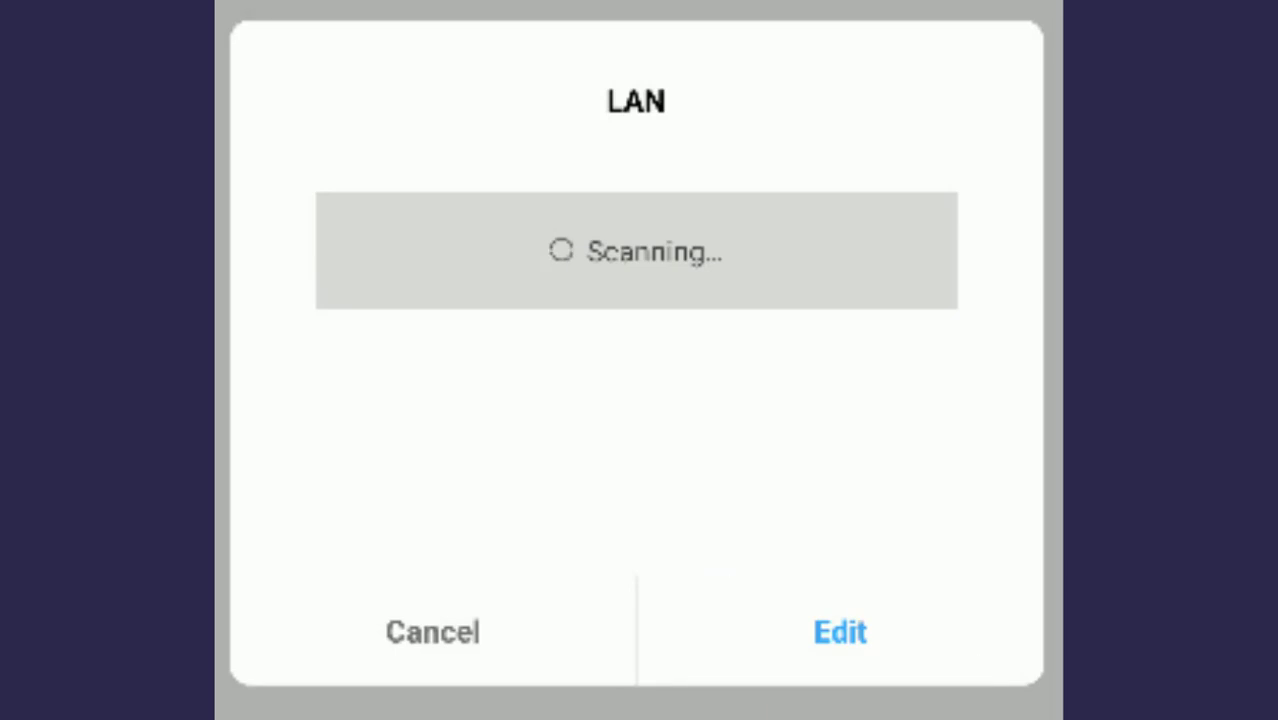
# Step: Enter host 192.168.1.100 with its username and password, save, and open the share
pyautogui.click(838, 630)
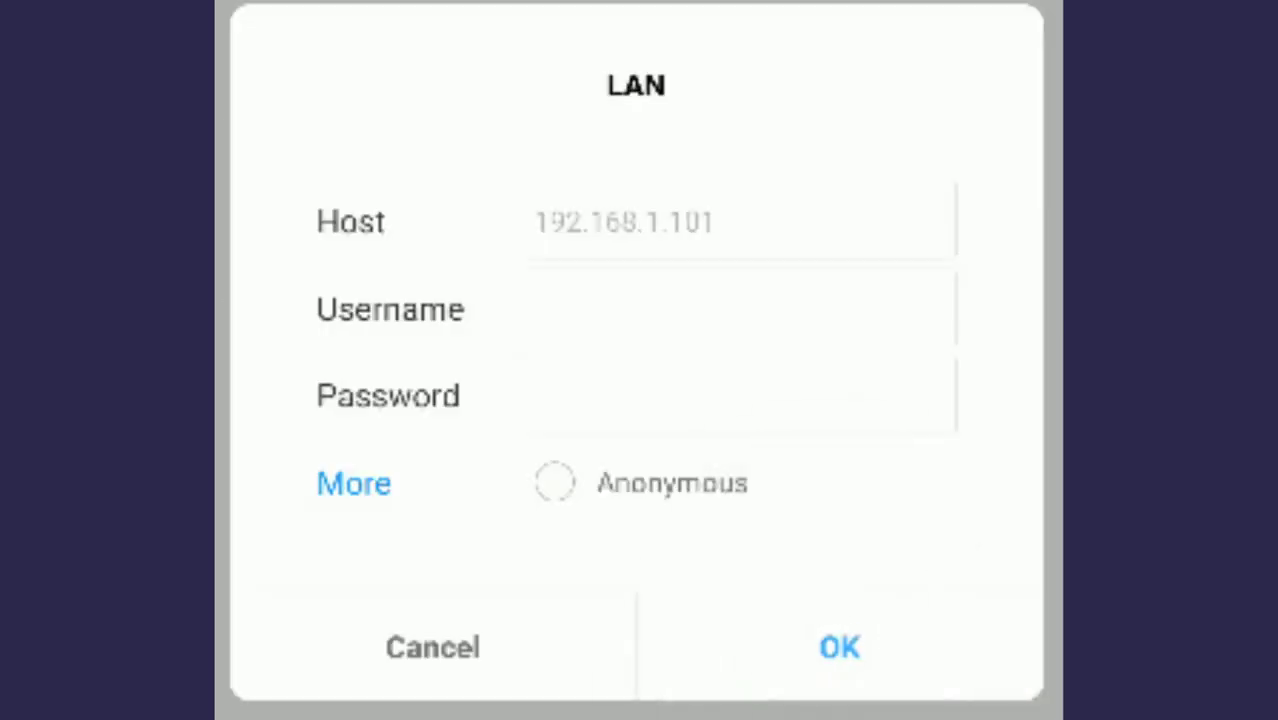
pyautogui.click(585, 220)
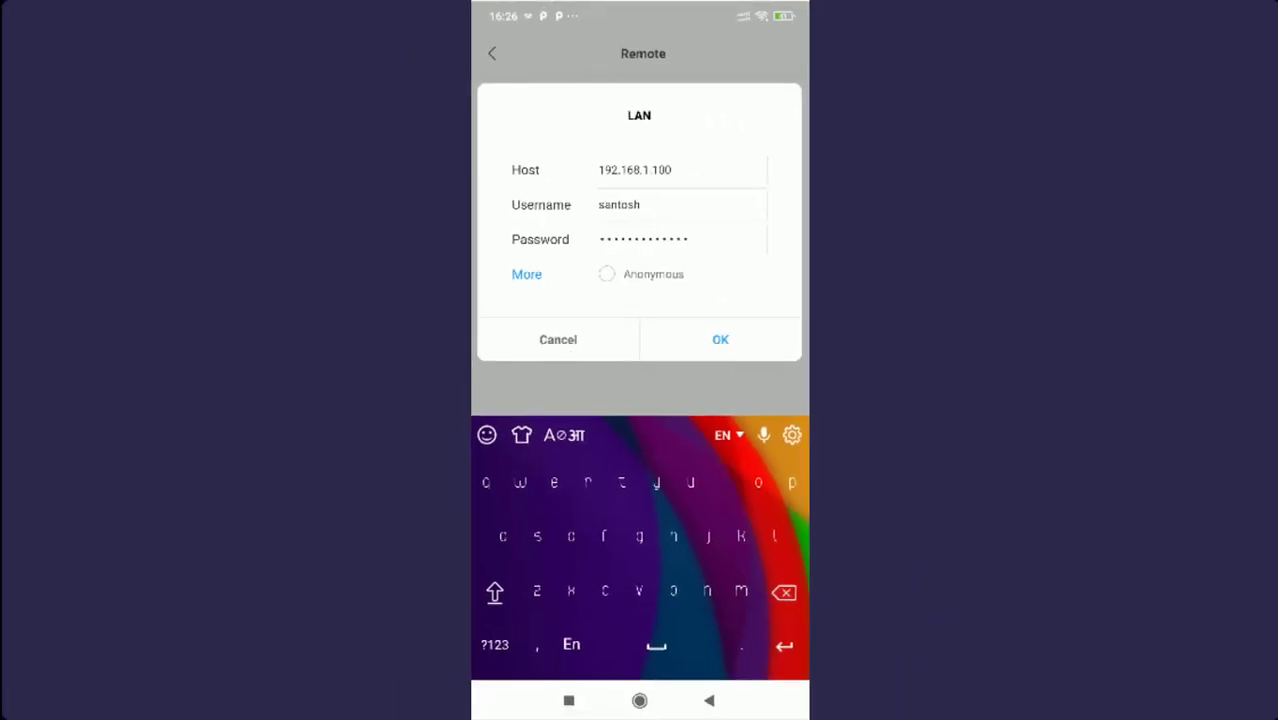
pyautogui.click(716, 339)
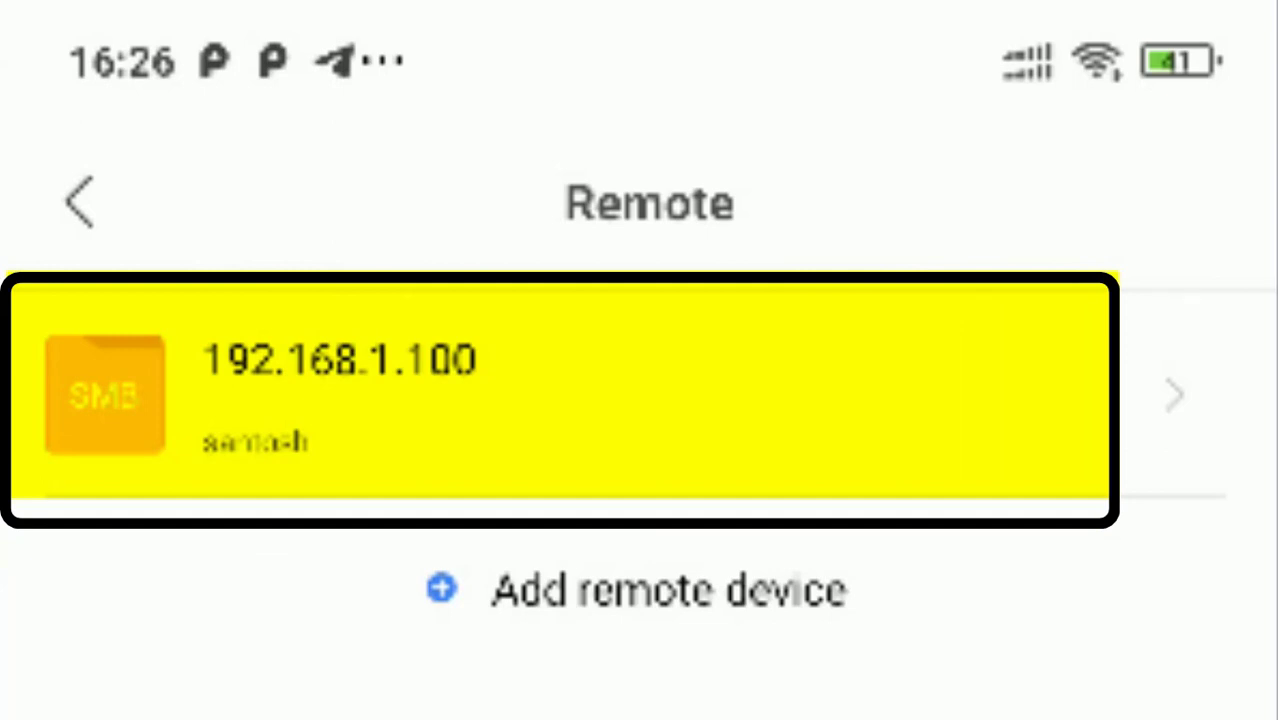
pyautogui.click(225, 375)
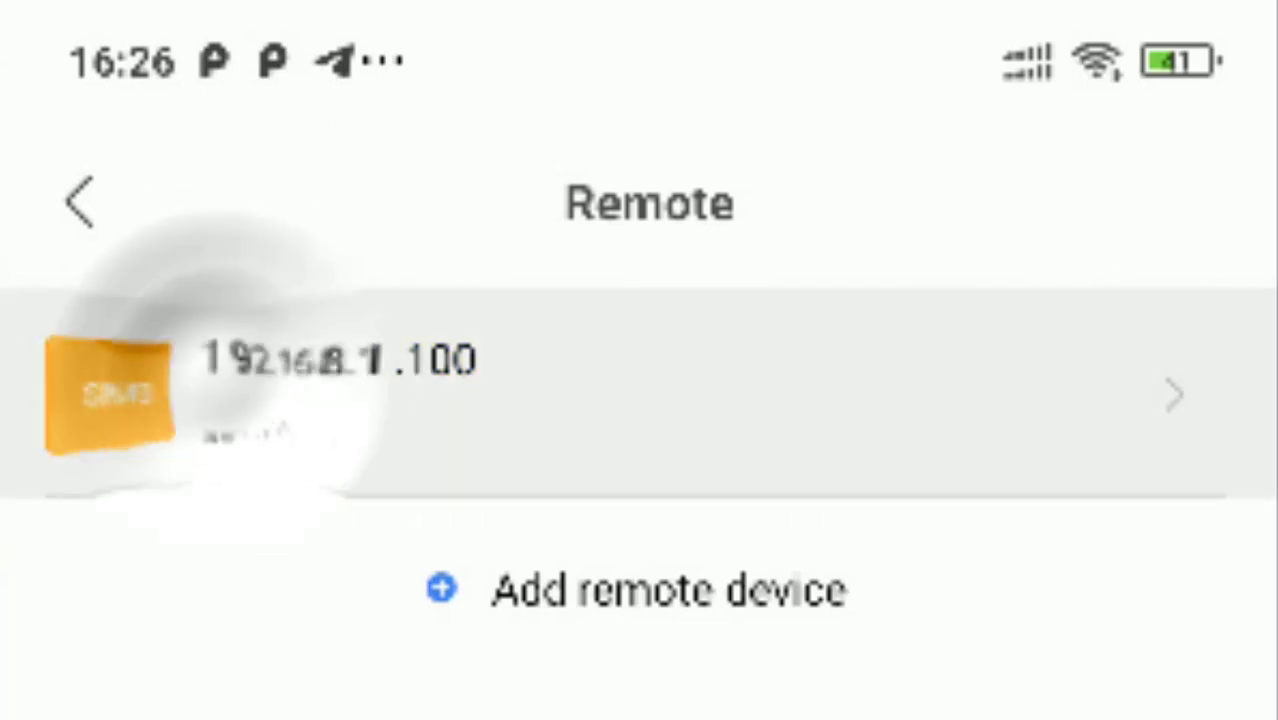